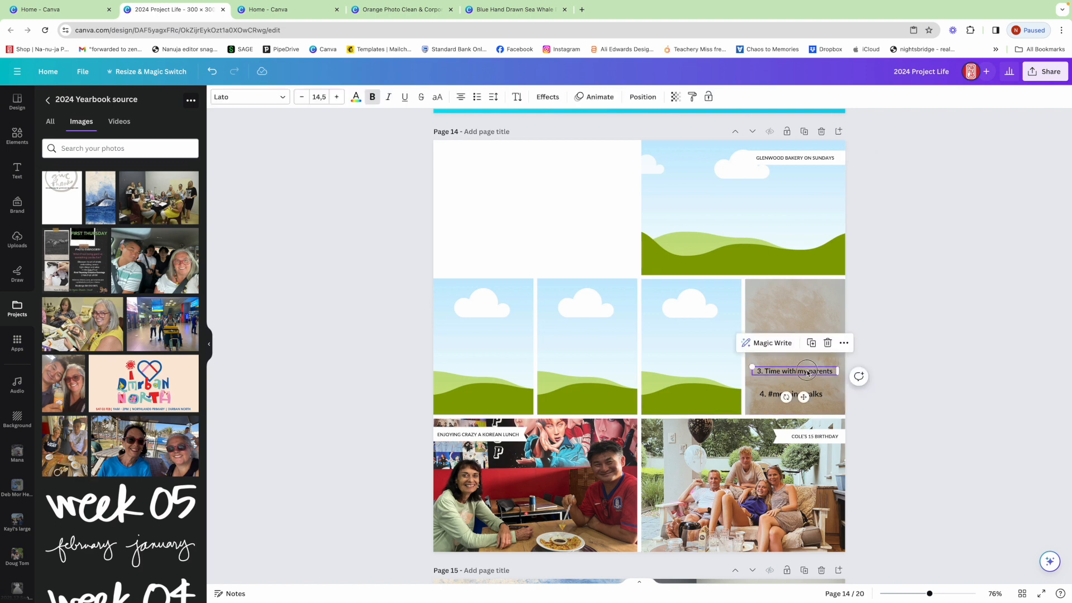
Delete page 14's list text and other elements, leaving only the empty photo frames.
key(Delete)
click(798, 368)
key(Delete)
click(751, 472)
key(Delete)
click(330, 409)
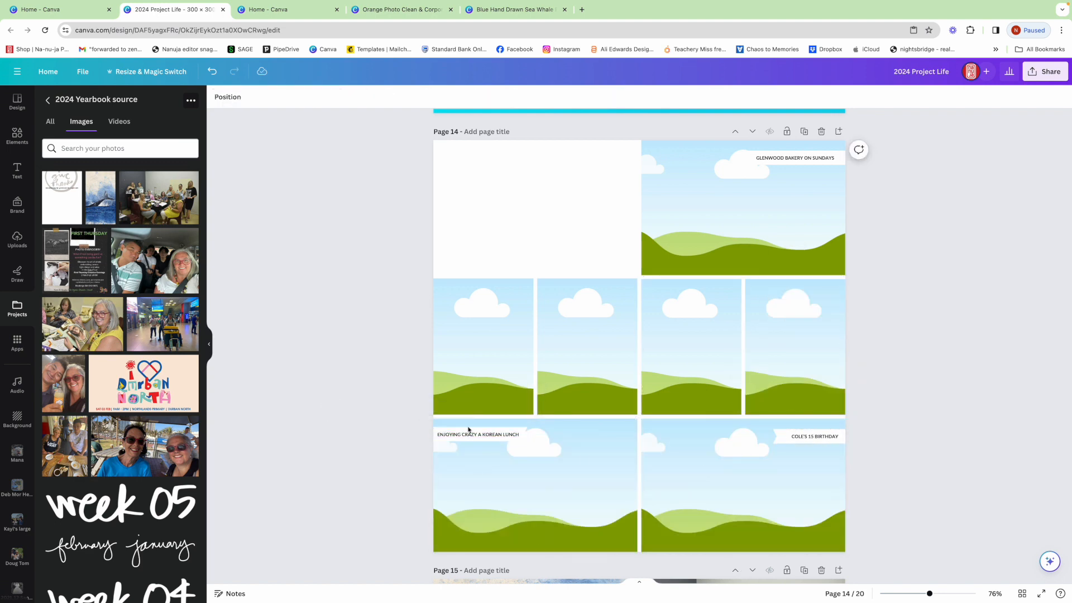
Duplicate the empty Glenwood Bakery frame and fill the top-left slot with the copy.
click(742, 240)
right_click(742, 239)
click(776, 312)
drag(729, 244, 514, 236)
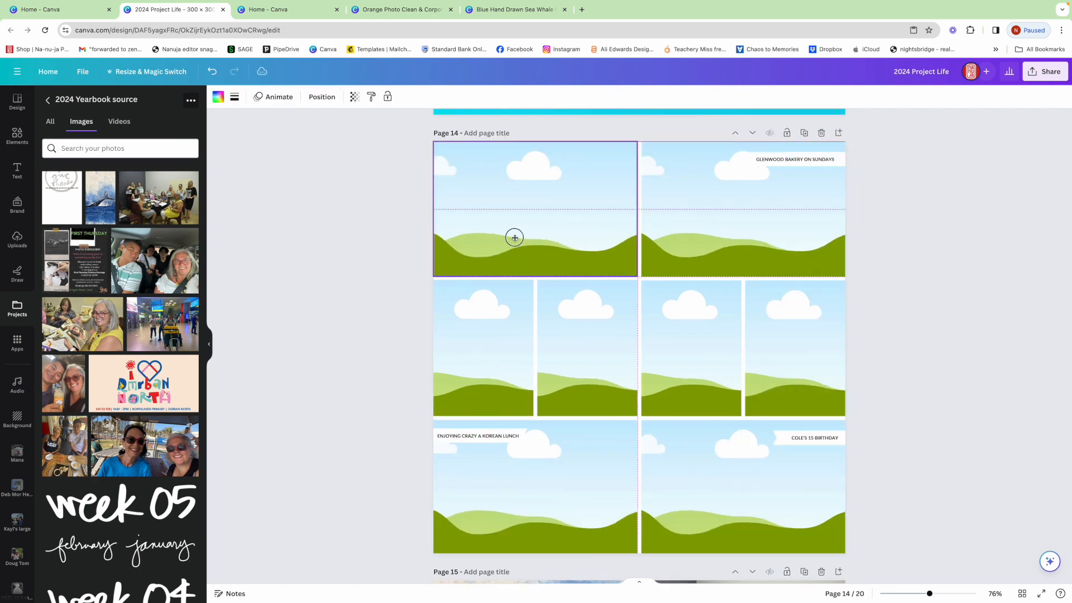
Copy the week 02 title and date group from page 6.
click(1022, 593)
double_click(601, 165)
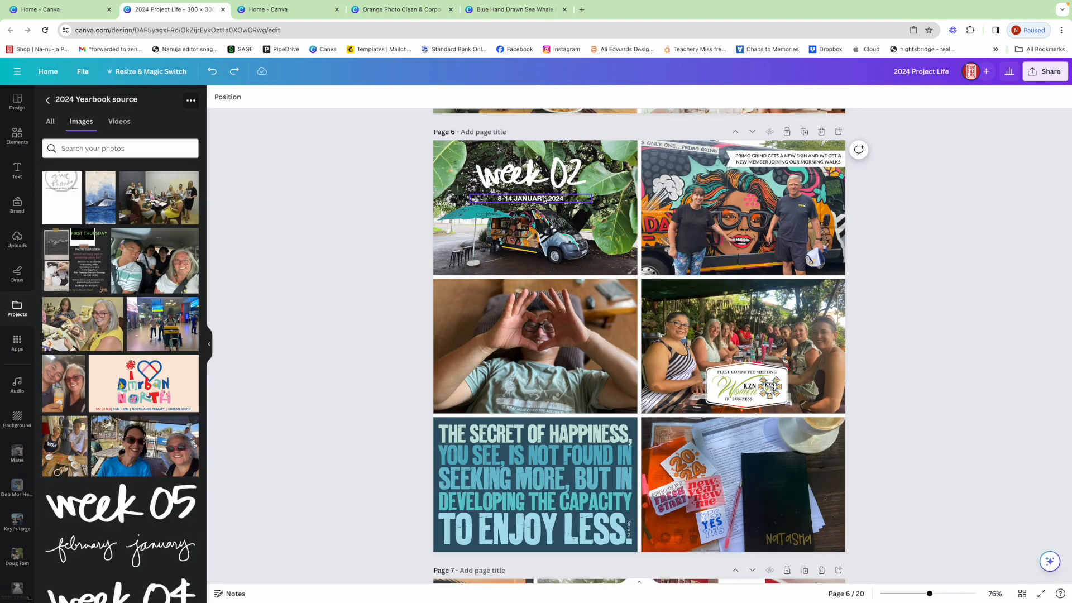
drag(379, 170, 536, 219)
right_click(551, 193)
key(Escape)
Paste the week 02 title group into page 14's top-left frame.
click(1022, 593)
double_click(399, 290)
right_click(520, 227)
click(561, 277)
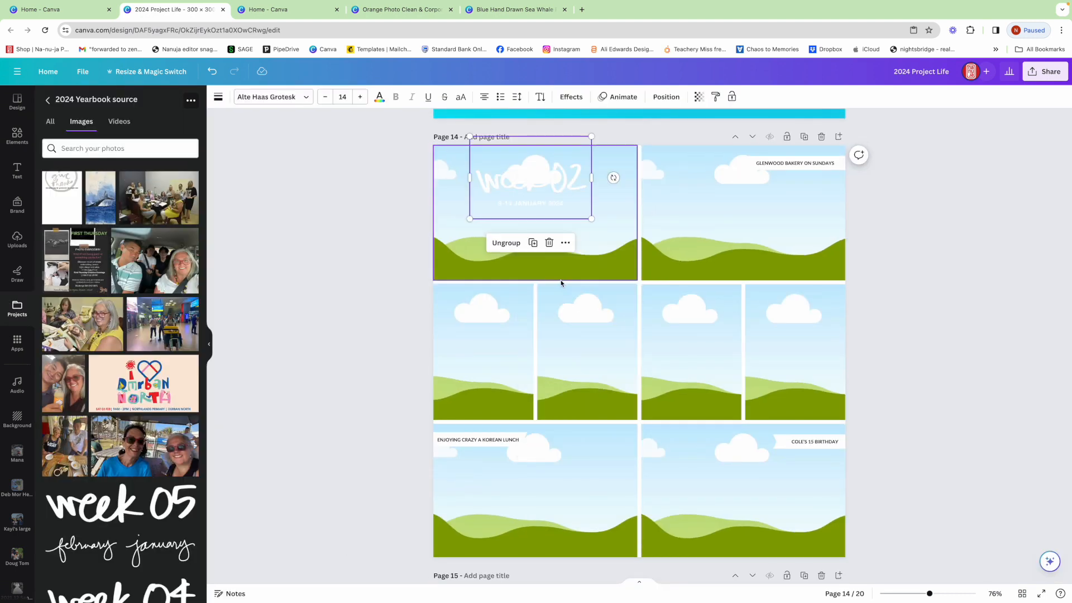
click(370, 215)
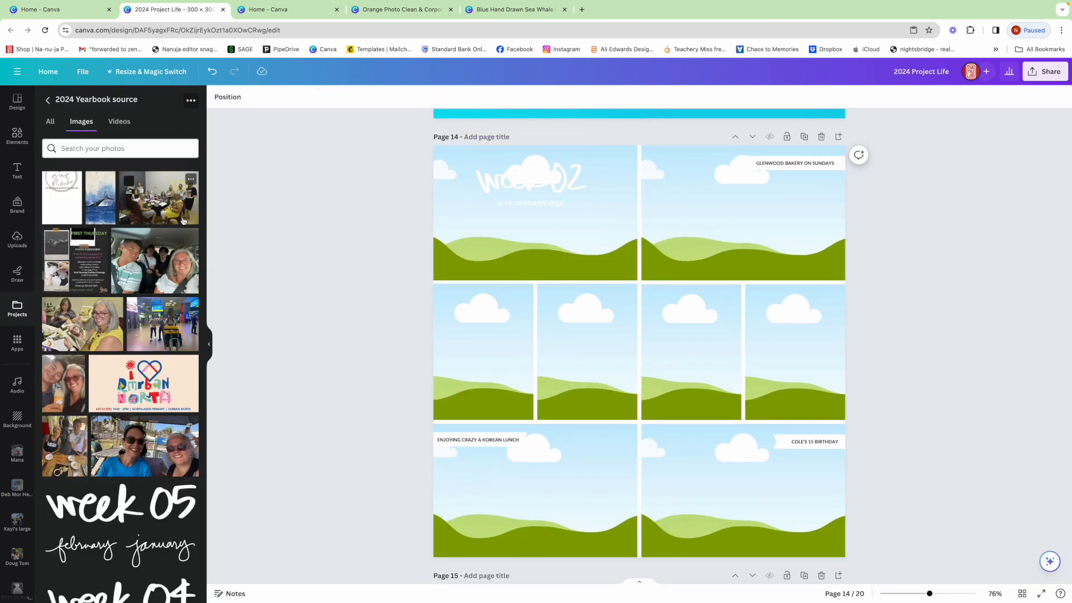
Put the whale photo in the top-left frame and change the dates to 29-4 FEBRUARY.
drag(96, 209, 550, 205)
click(549, 204)
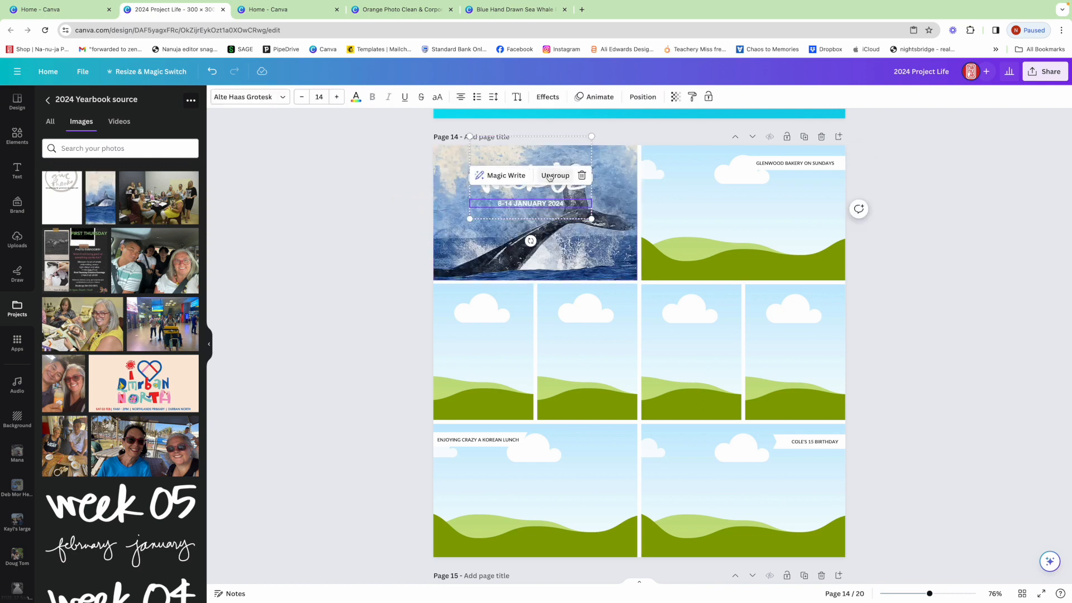
click(389, 216)
double_click(545, 204)
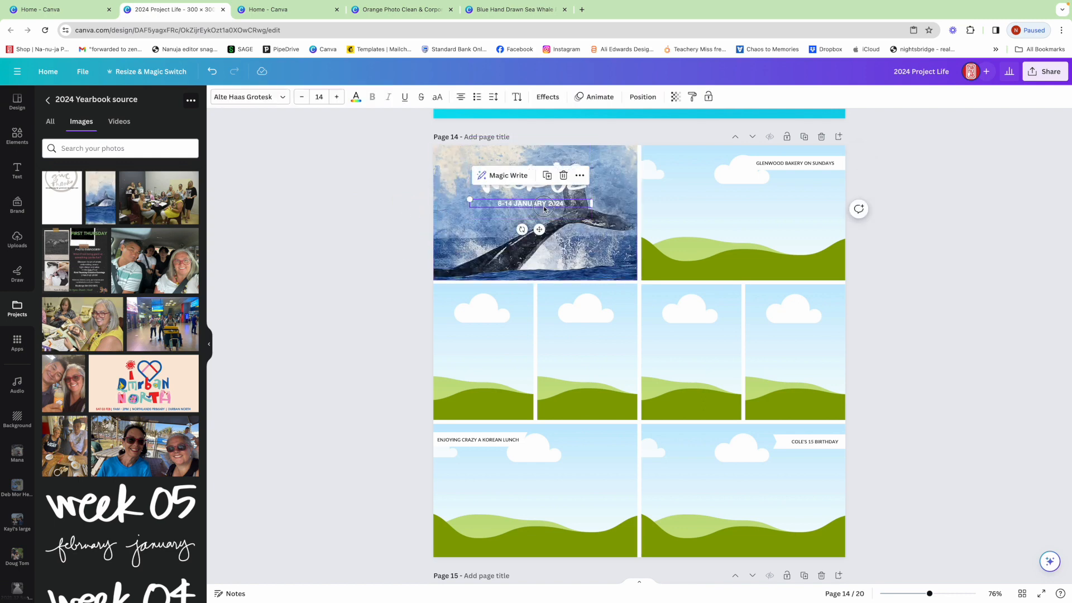
drag(548, 203, 495, 203)
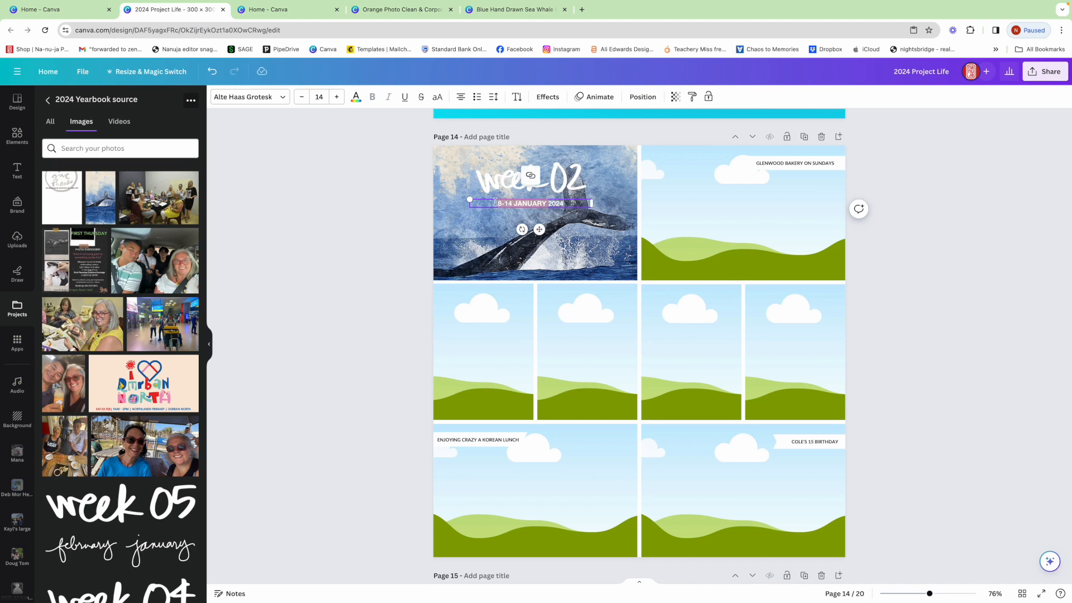
text(29-4 FEBRUARY)
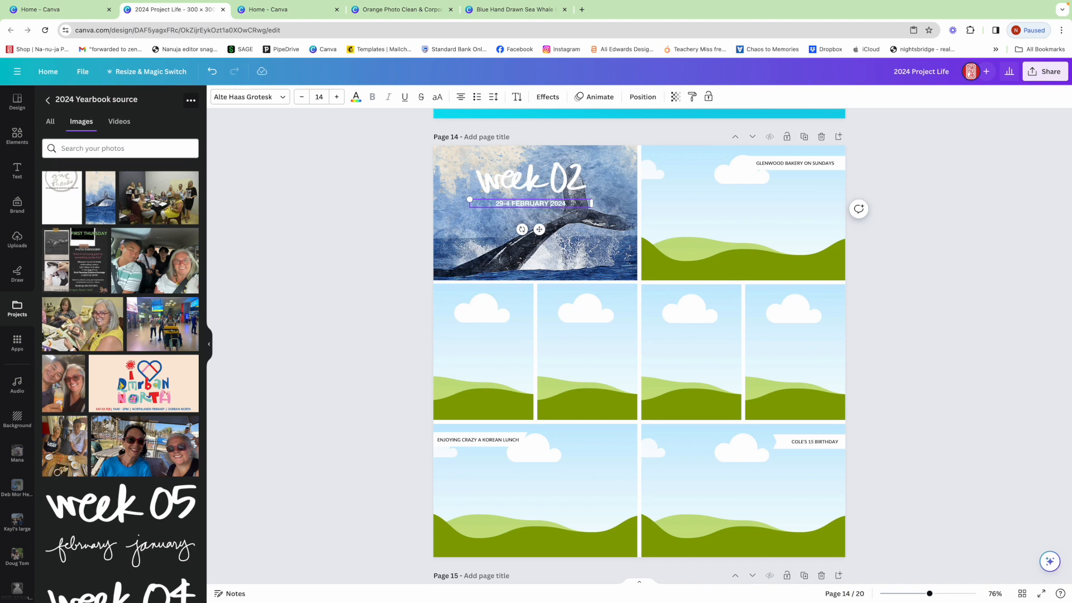
Replace the week 02 title image with a resized week 05 image in the same spot.
click(53, 491)
drag(705, 367, 560, 178)
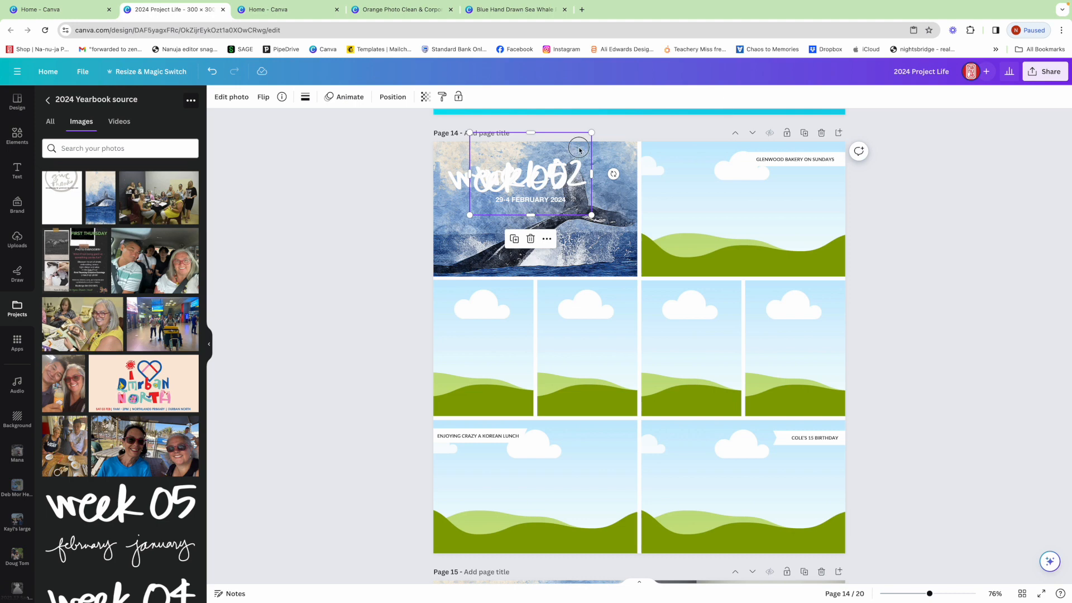
key(Delete)
drag(505, 178, 519, 176)
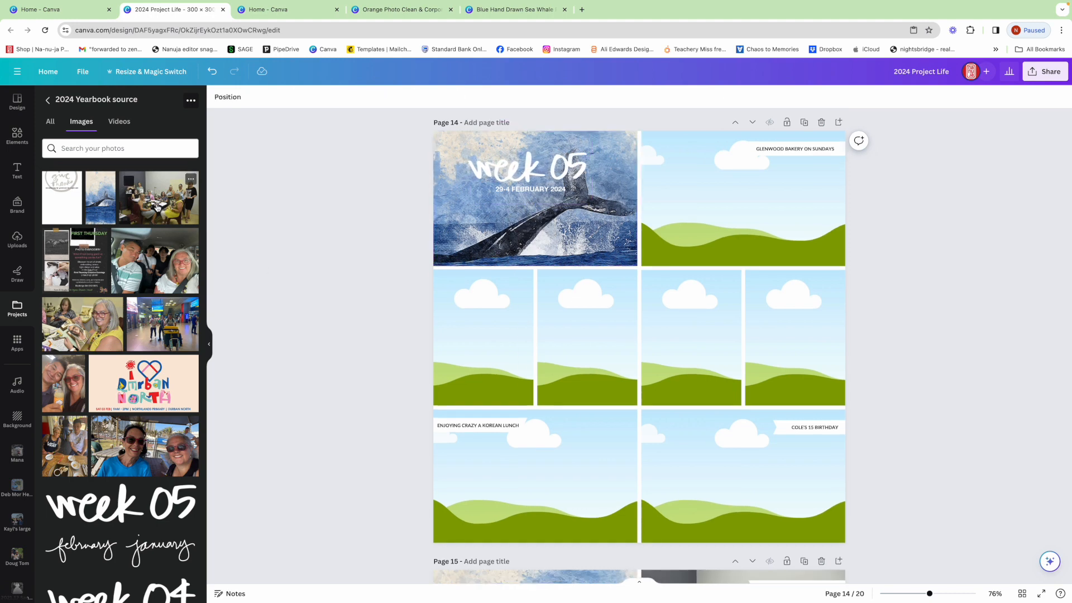
Drop the group craft-table photo into the top-right frame and crop it to fill the frame.
drag(158, 204, 743, 205)
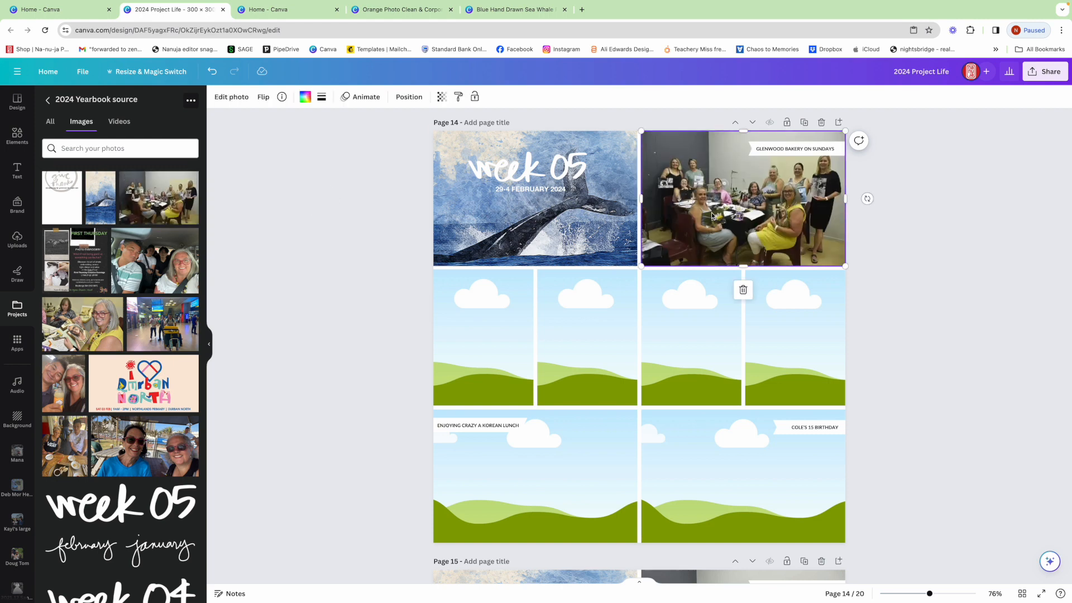
double_click(711, 212)
drag(642, 267, 627, 278)
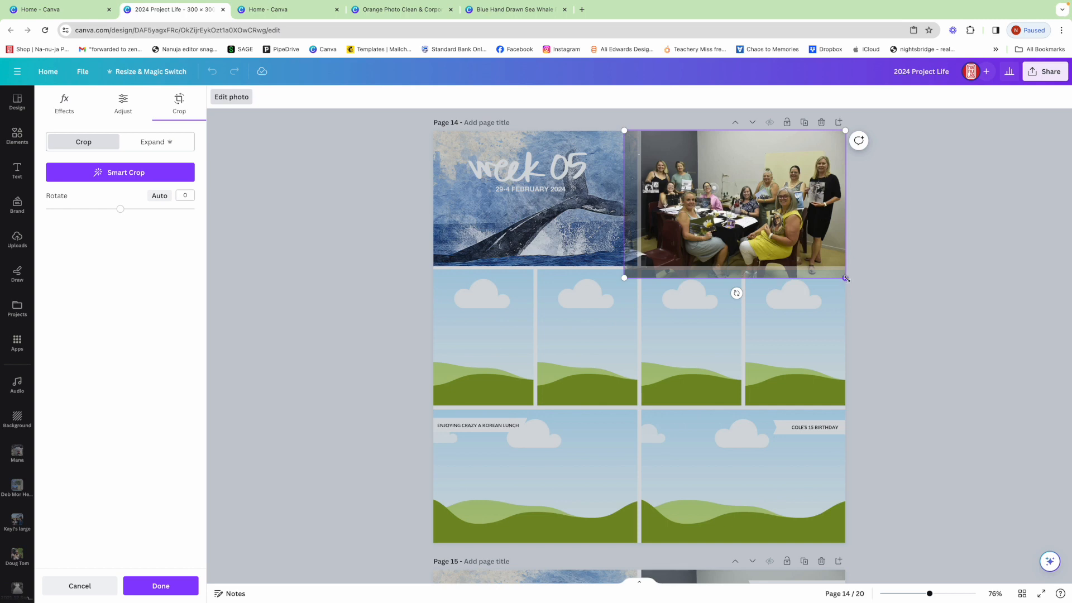
drag(846, 281, 852, 282)
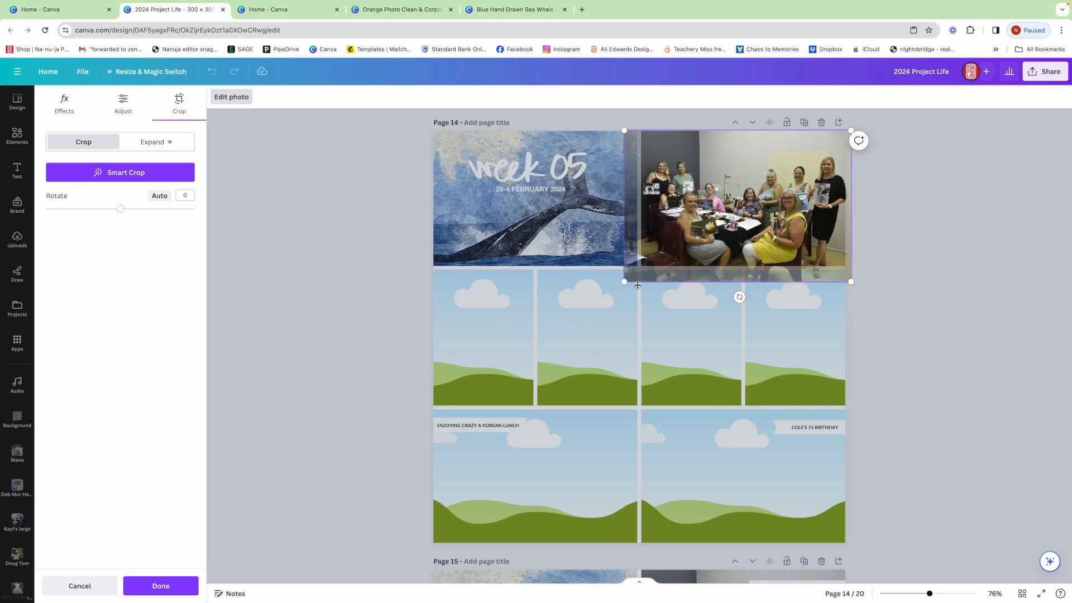
drag(625, 282, 618, 286)
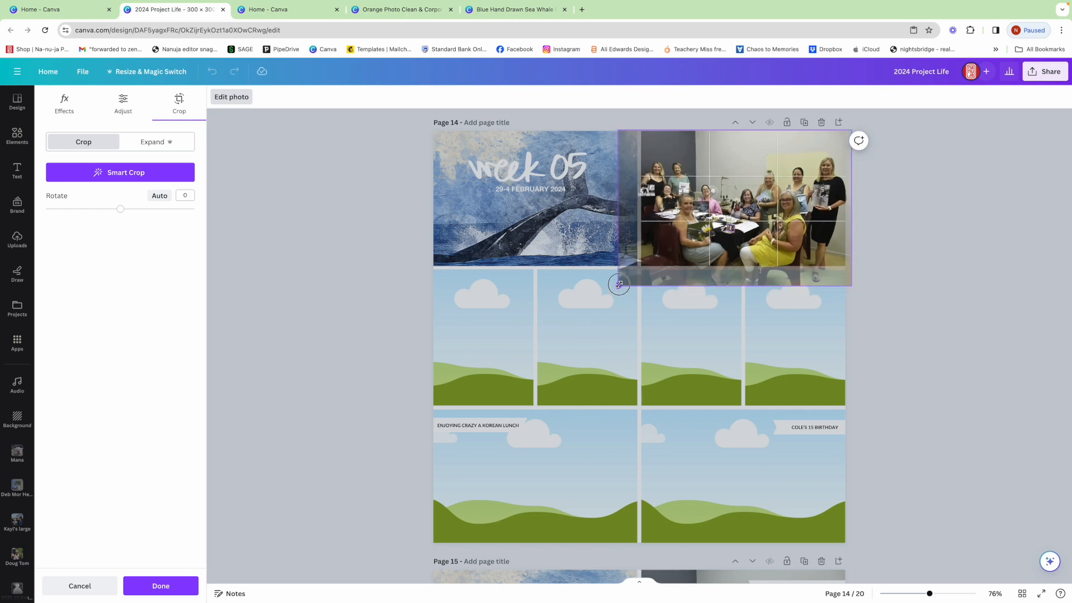
click(918, 253)
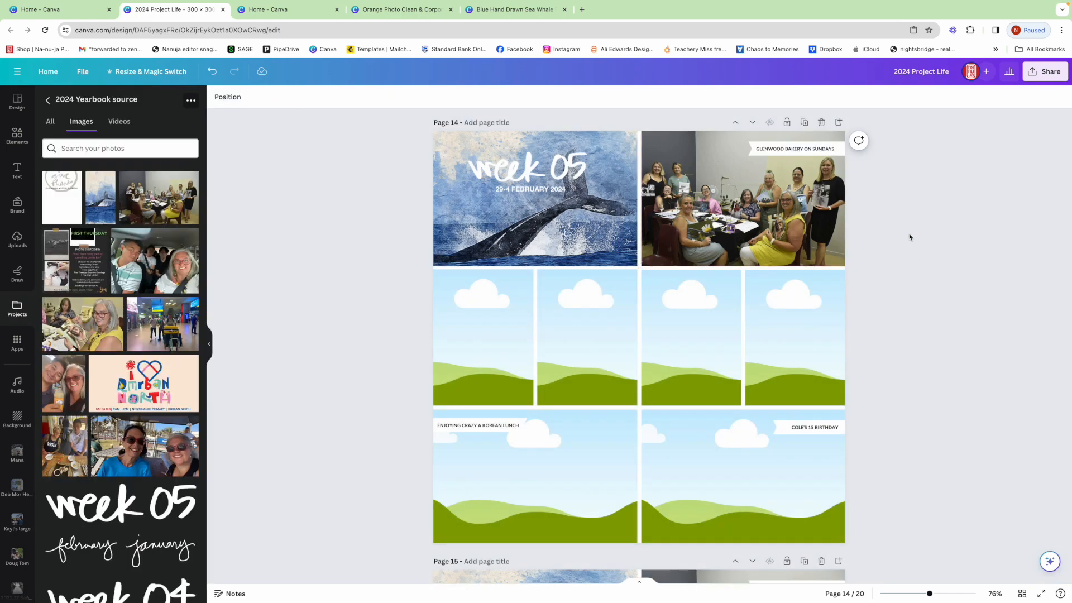
click(811, 152)
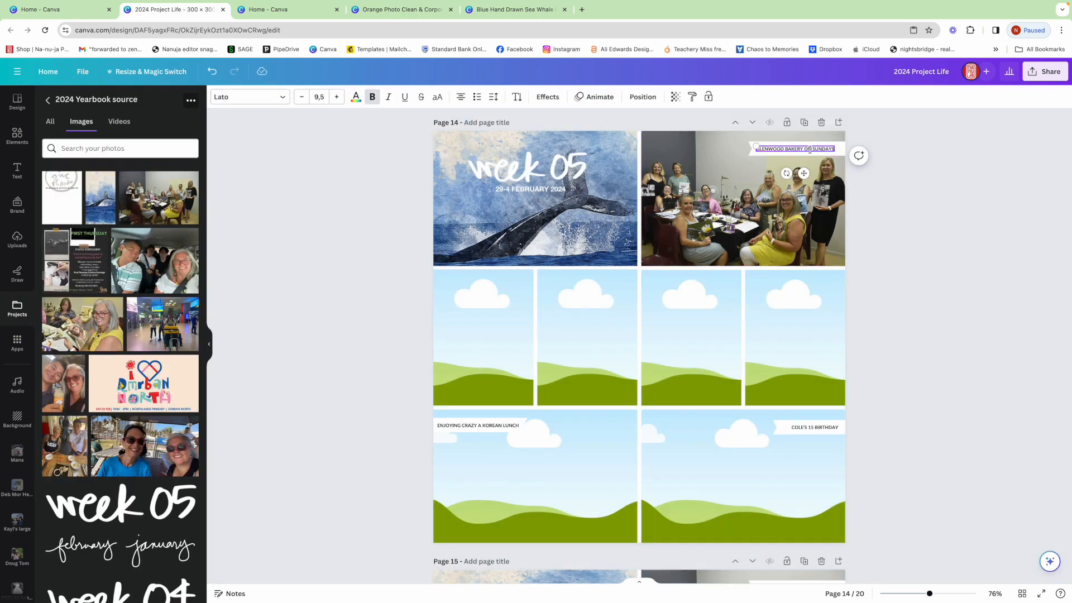
Replace the caption with the friend's name followed by 'FIRST THURSDAY CRAFTS'.
double_click(810, 149)
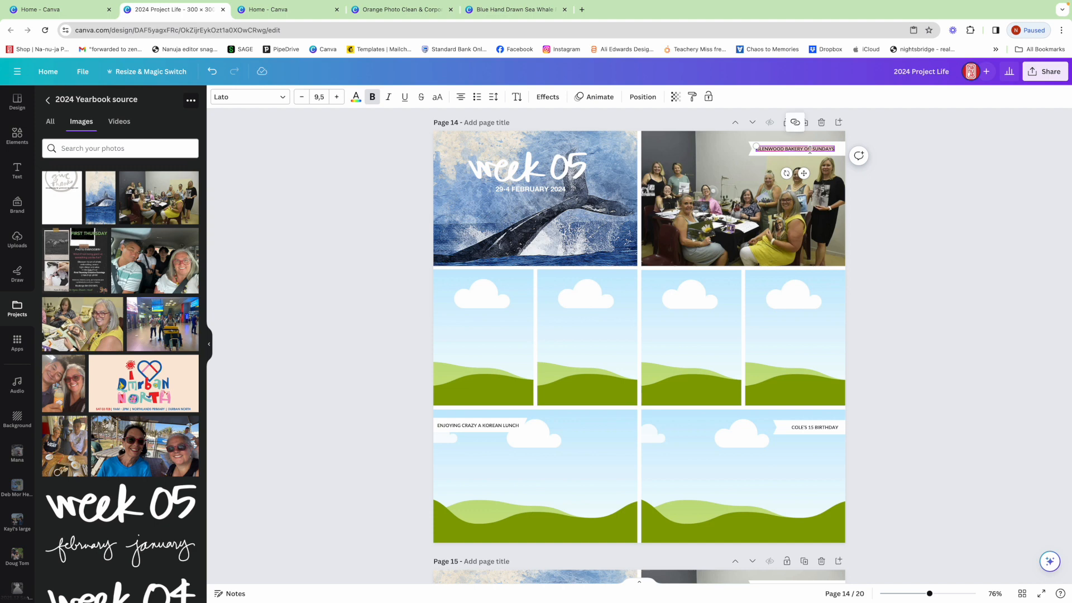
key(BackSpace)
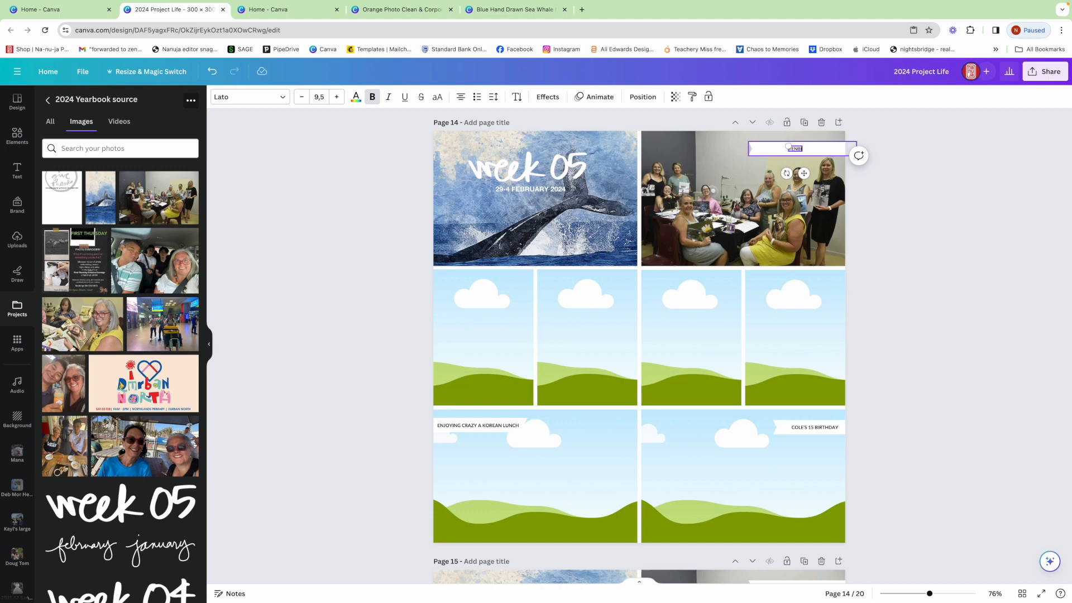
text(JENBI'S FIRST THUR)
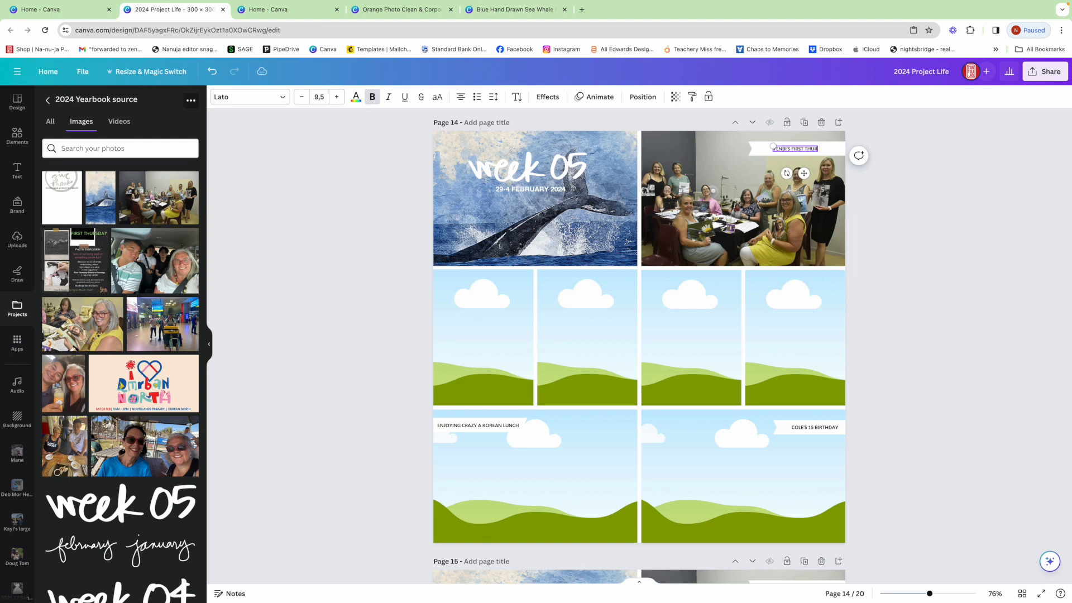
text(SDAY CRAFTS)
click(878, 174)
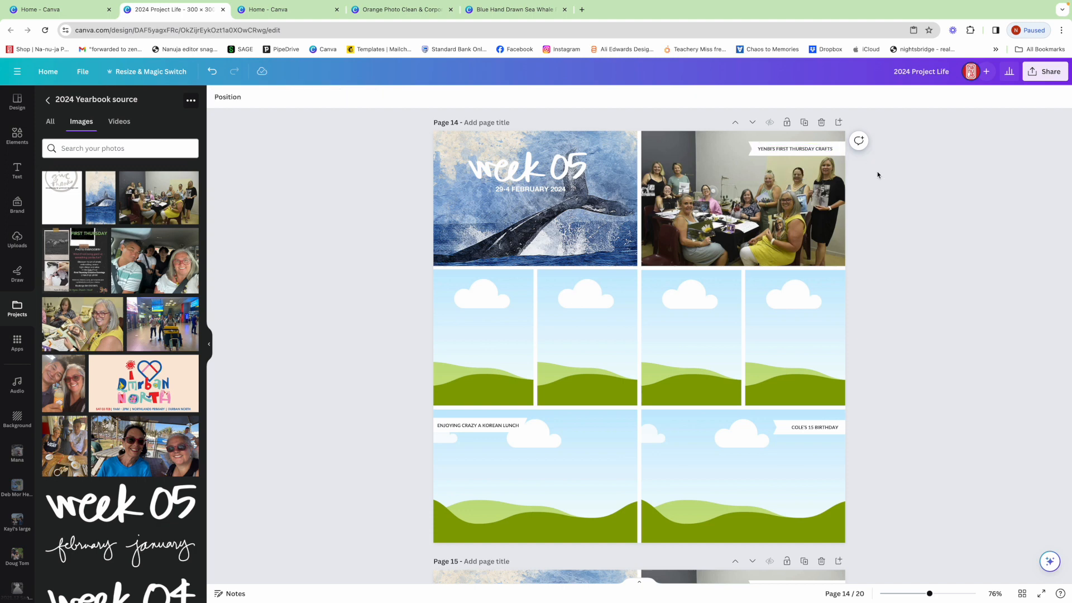
Put the lunch photo in the first middle-row frame and delete the two empty right-hand frames.
drag(64, 446, 469, 317)
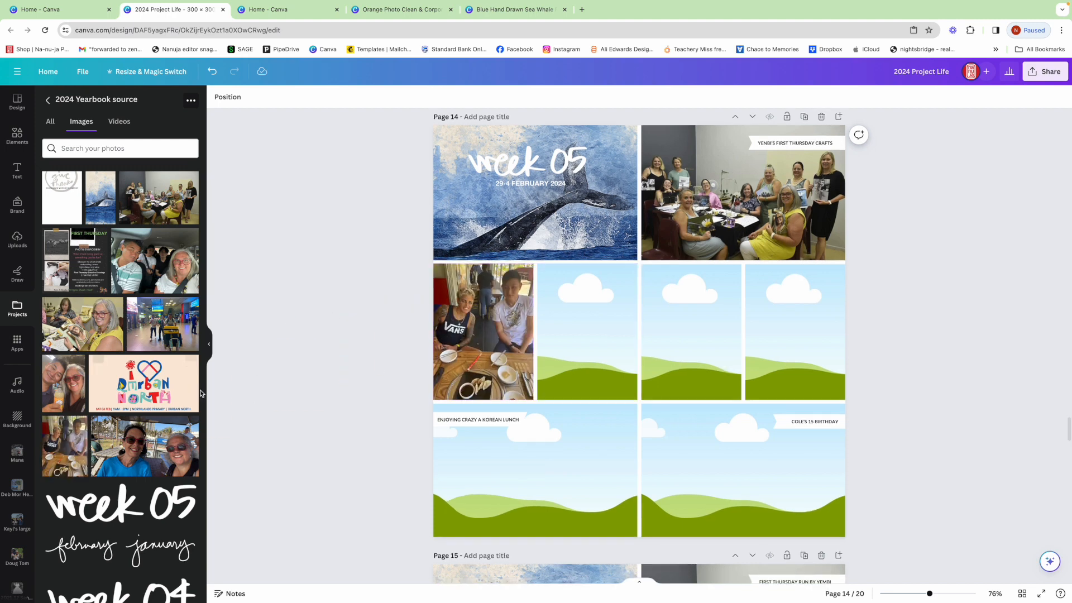
scroll(711, 322, down, 1)
click(712, 323)
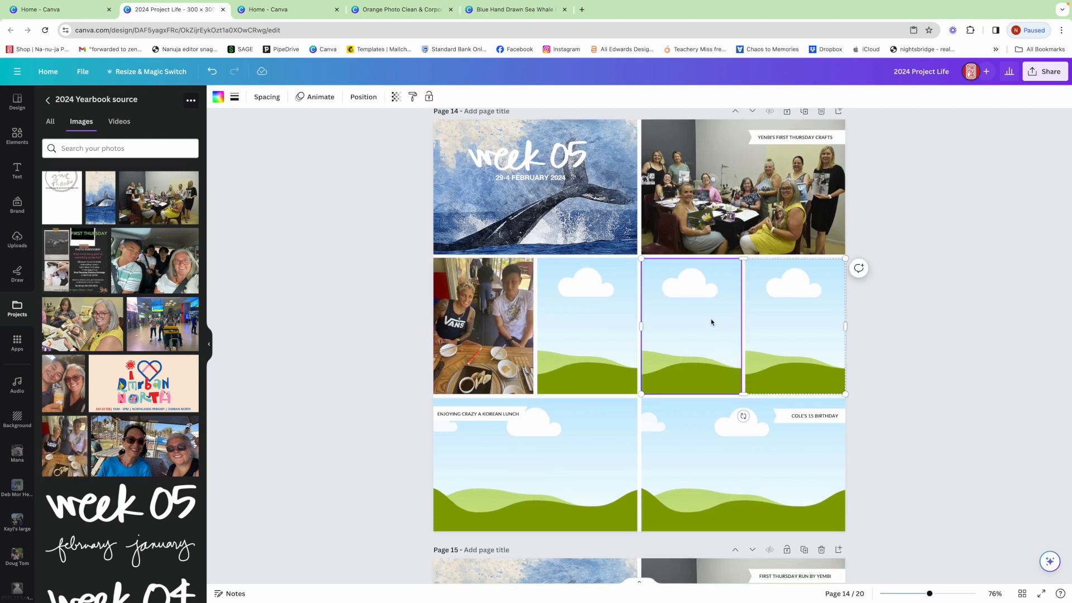
key(Delete)
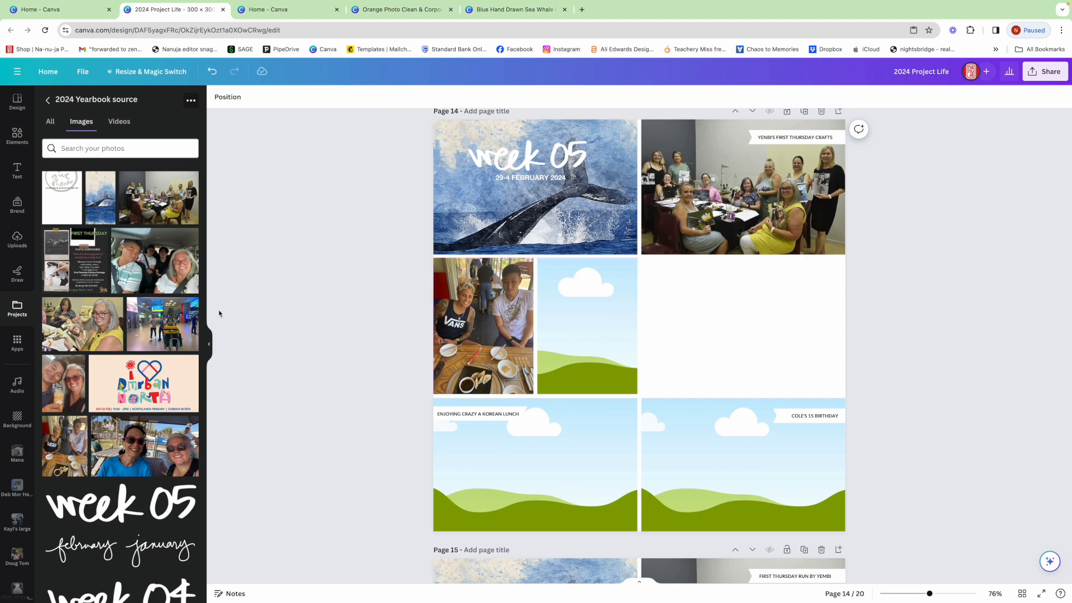
Add the sky placeholder grid from the recently used elements.
click(16, 139)
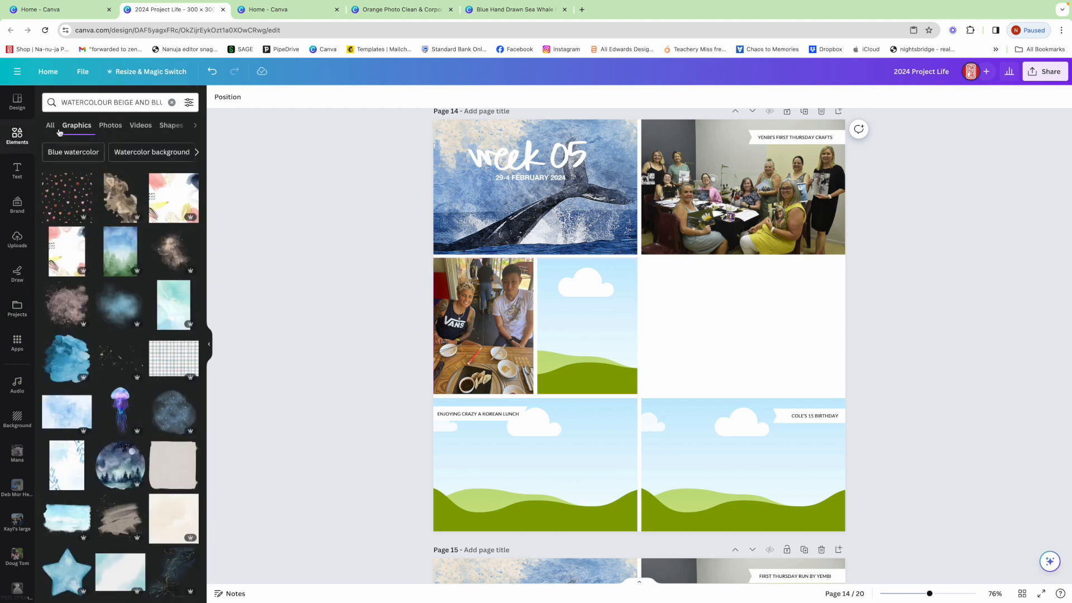
click(172, 102)
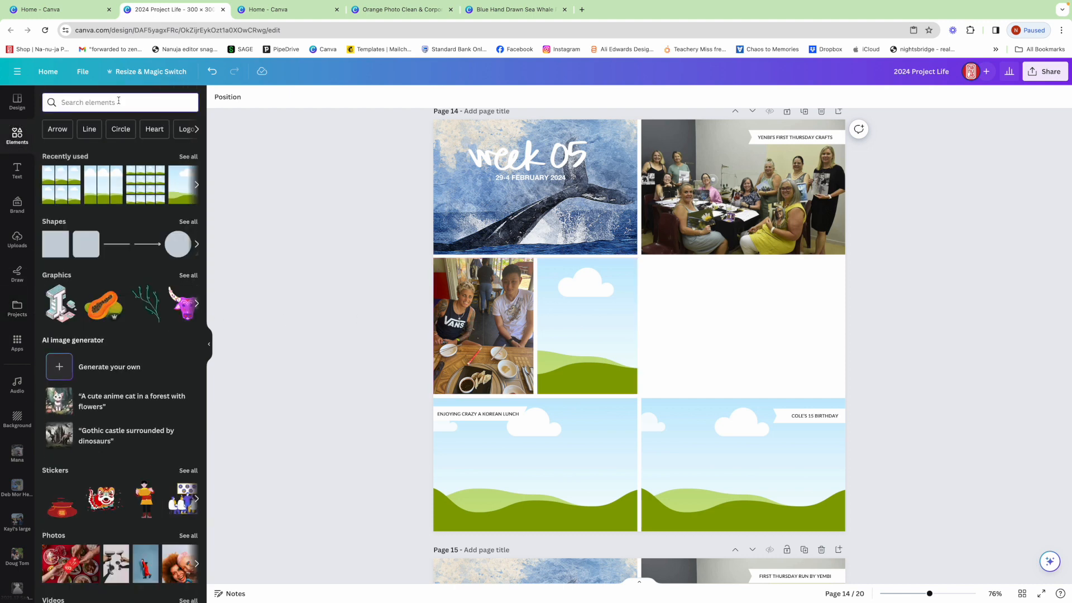
click(187, 158)
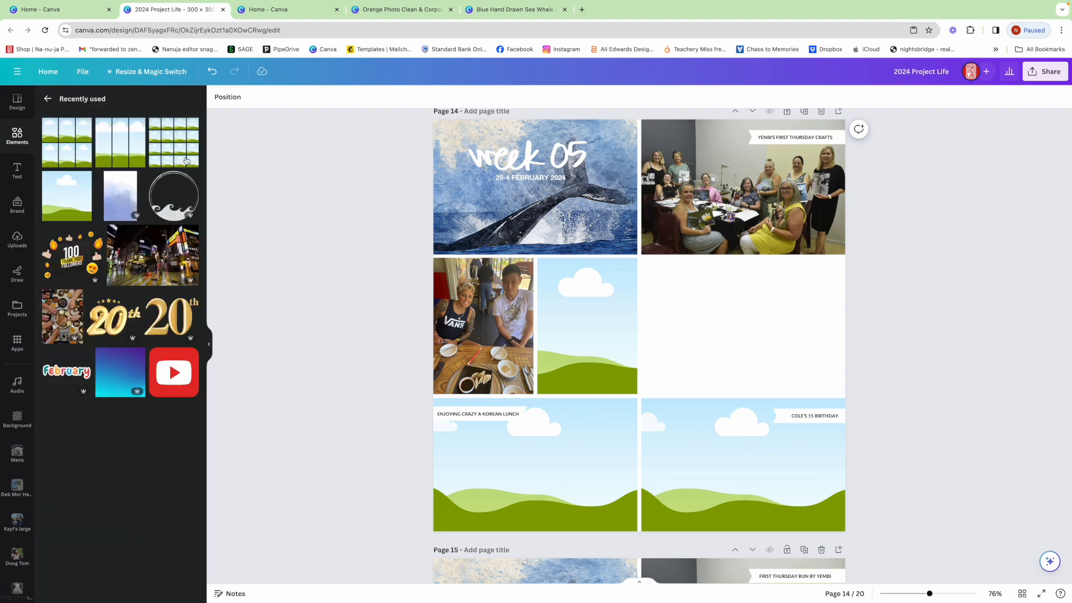
click(73, 196)
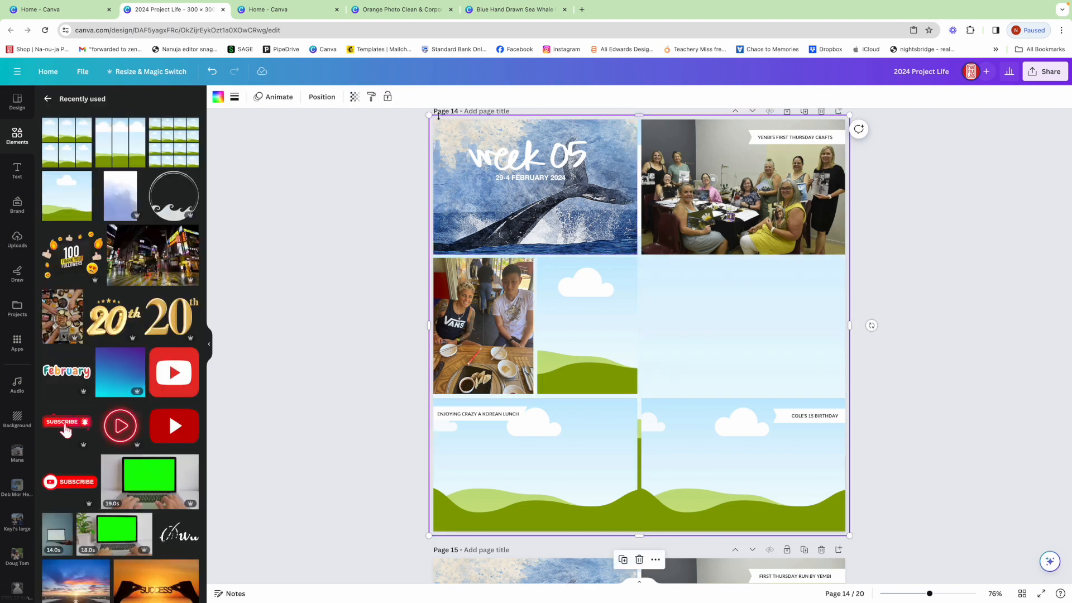
Shrink the sky grid to a single frame and place two copies in the middle-row gap.
drag(430, 115, 640, 260)
drag(850, 535, 745, 395)
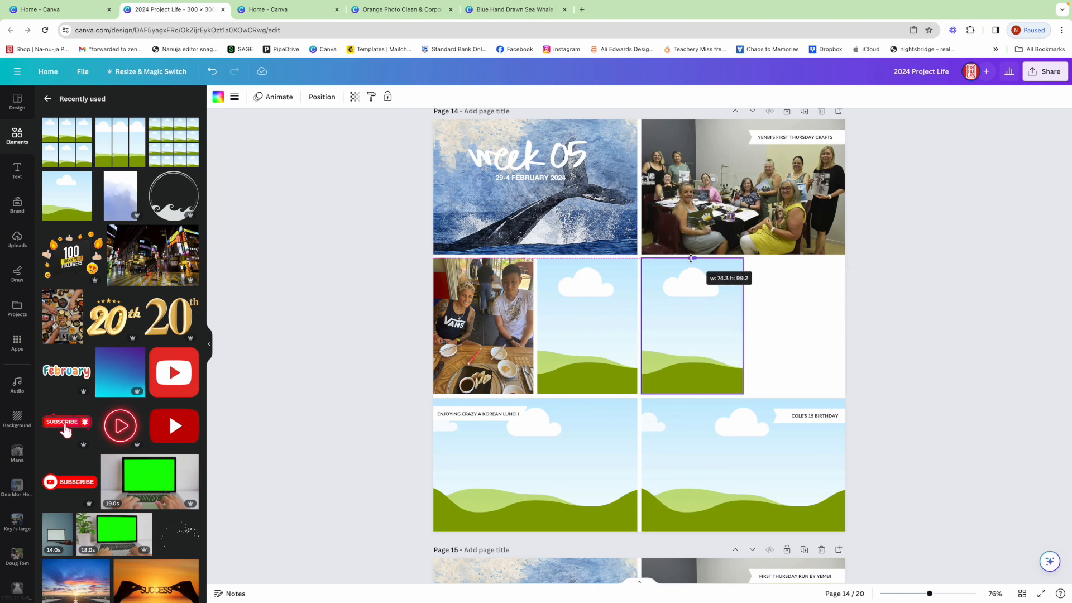
drag(685, 313, 637, 334)
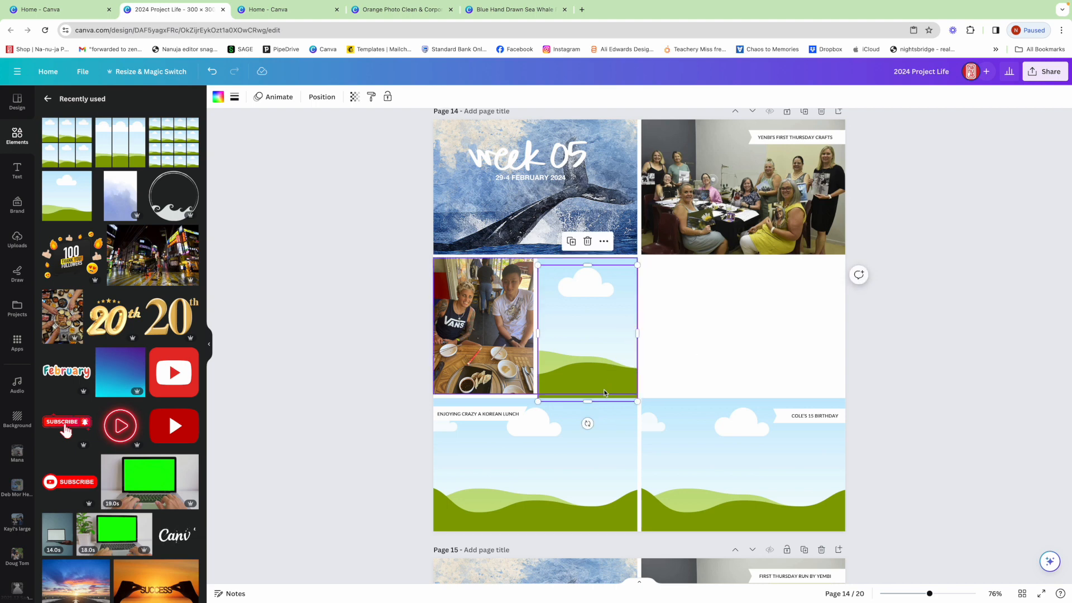
drag(603, 399, 707, 389)
Add the First Thursday flyer and the yellow-top crafting photo, moving both to the right-hand cell.
click(16, 309)
click(84, 259)
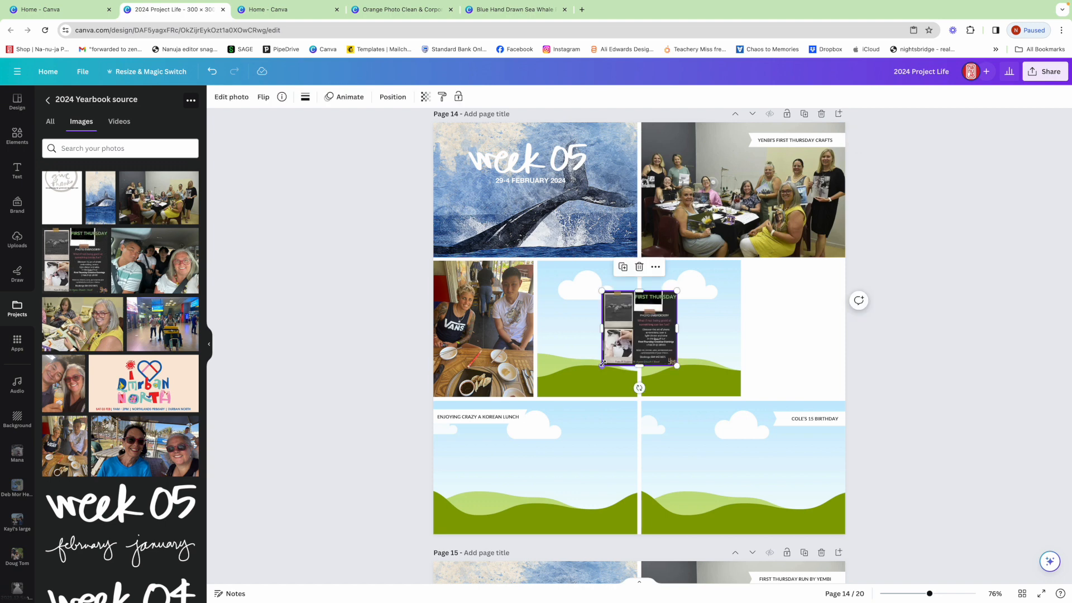
drag(663, 338, 799, 329)
click(102, 323)
drag(745, 368, 801, 361)
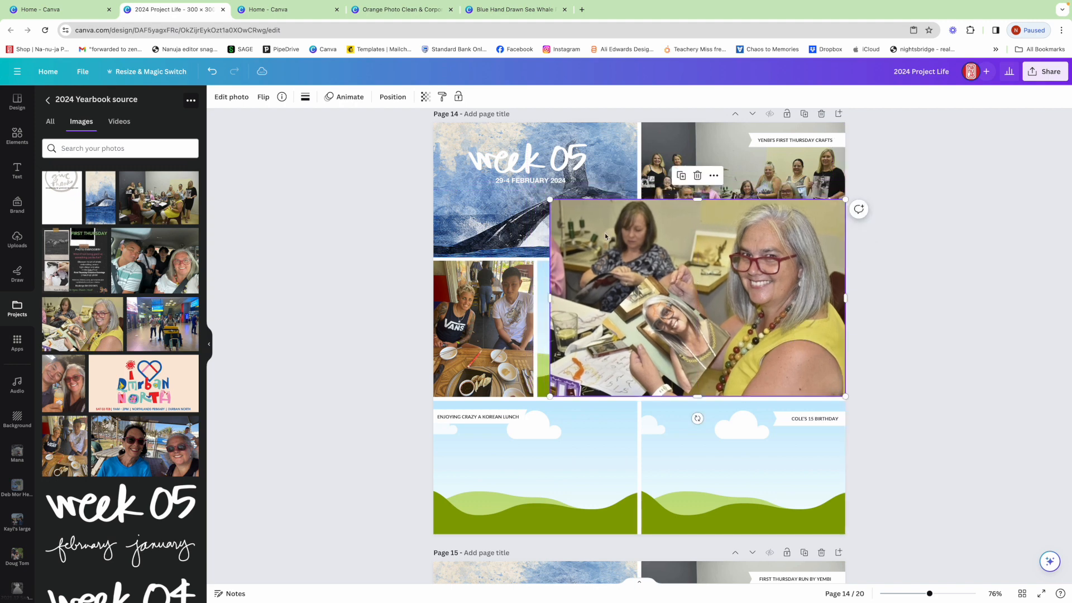
Shrink the crafting photo into the lower right and shift the flyer up within its crop.
drag(552, 201, 744, 329)
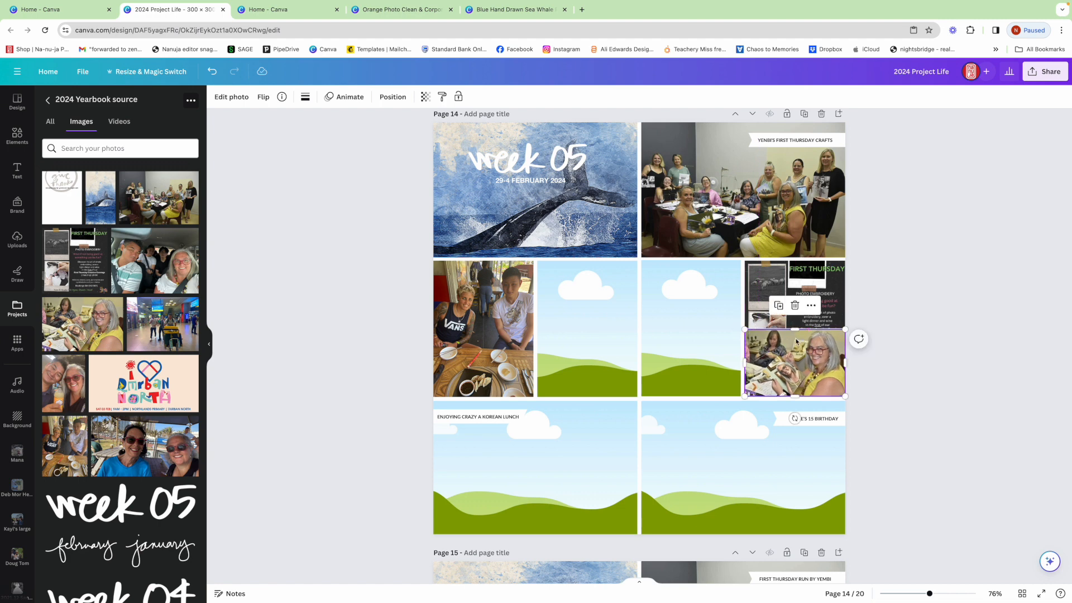
click(815, 290)
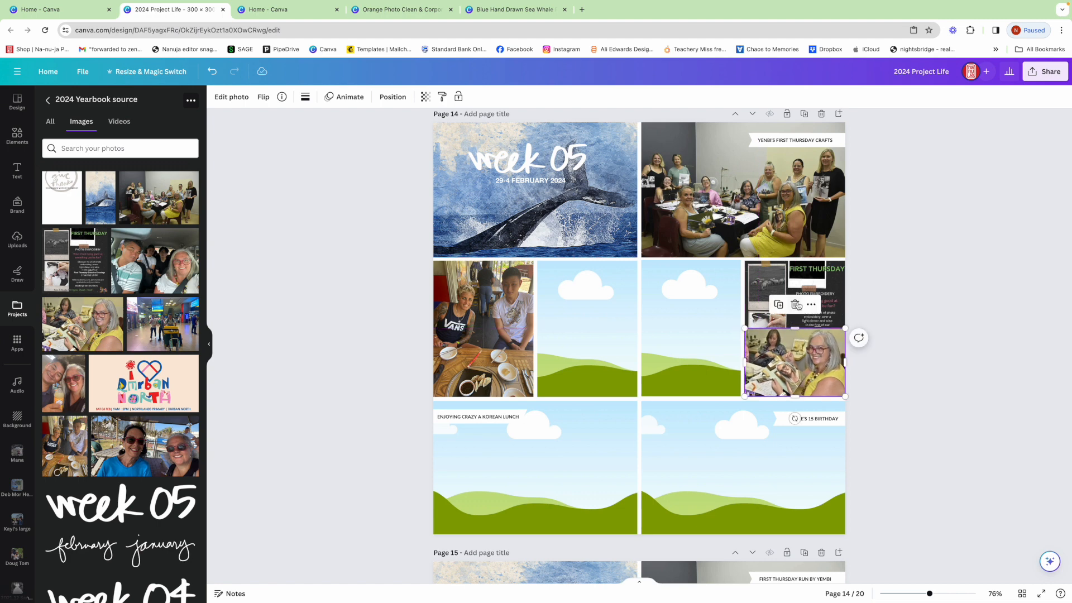
double_click(834, 290)
drag(780, 301, 776, 271)
click(887, 322)
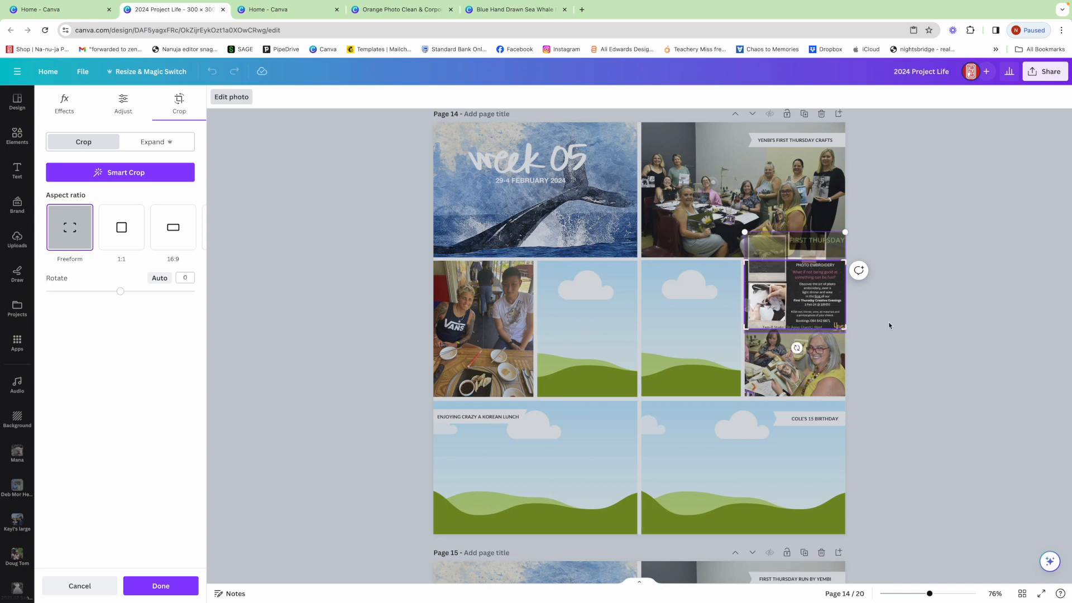
click(811, 359)
drag(797, 328, 797, 329)
Re-crop the flyer to meet the crafting photo below it, then crop the photo to fit.
double_click(821, 313)
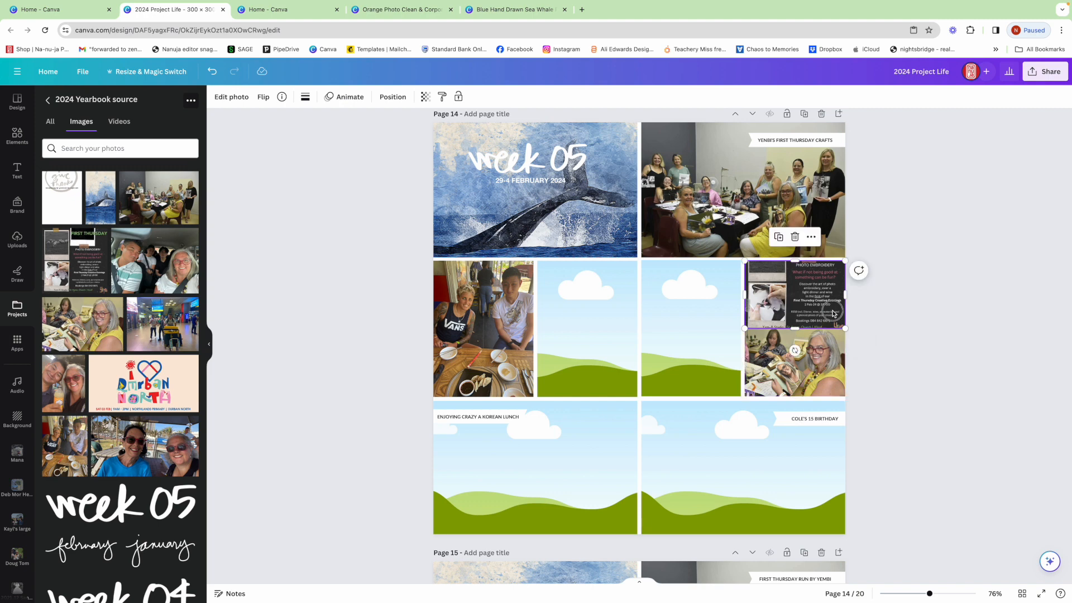
click(898, 351)
click(802, 331)
drag(799, 330, 799, 333)
click(799, 332)
click(820, 366)
double_click(825, 367)
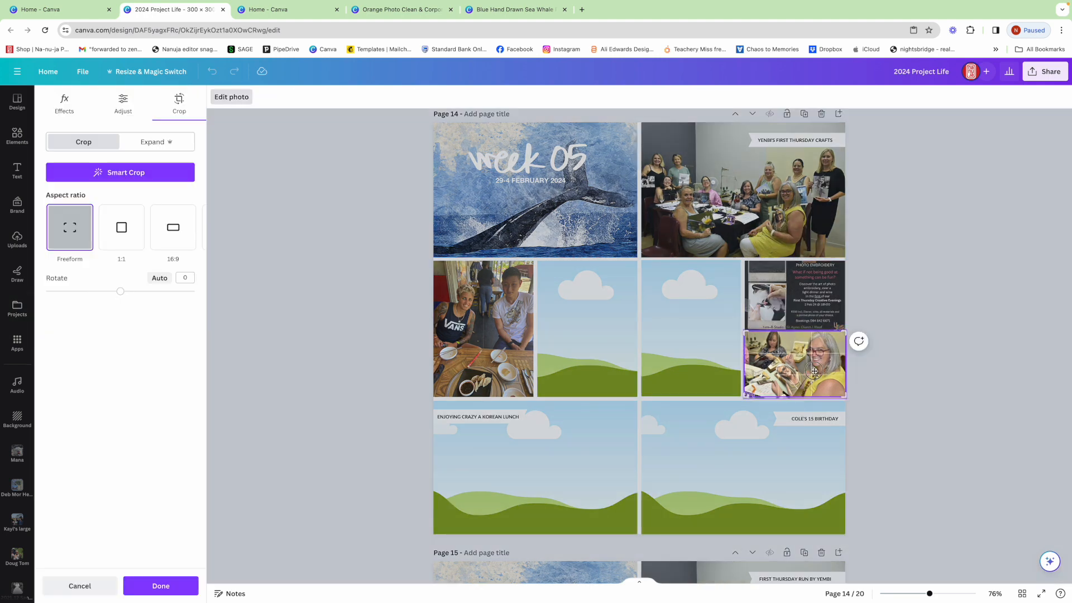
click(890, 407)
click(889, 409)
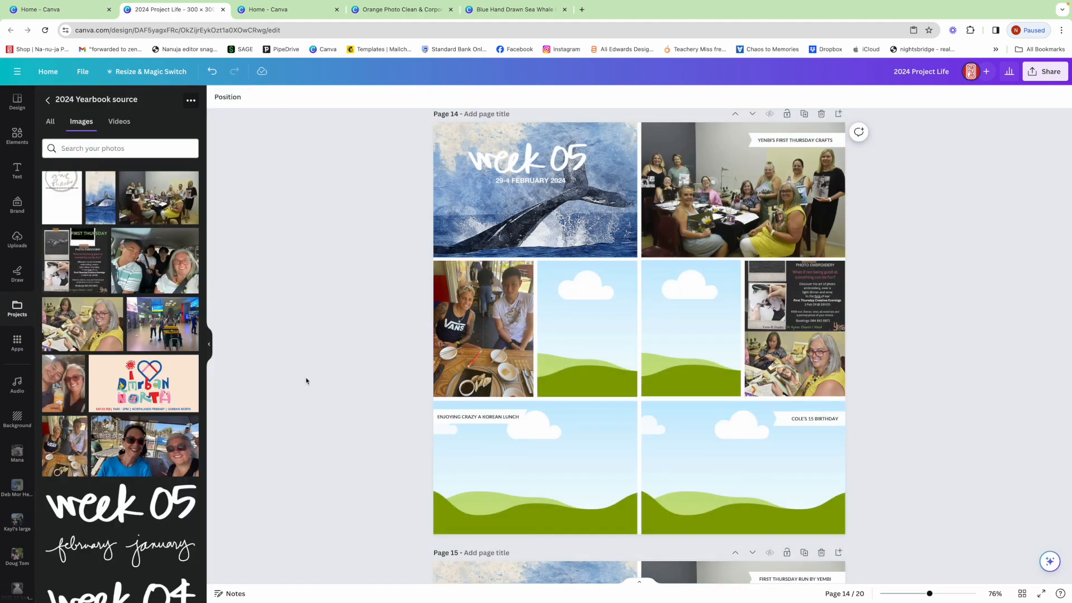
Put the selfie in the third middle-row frame and add the Durban North sticker with its background removed.
drag(67, 388, 665, 333)
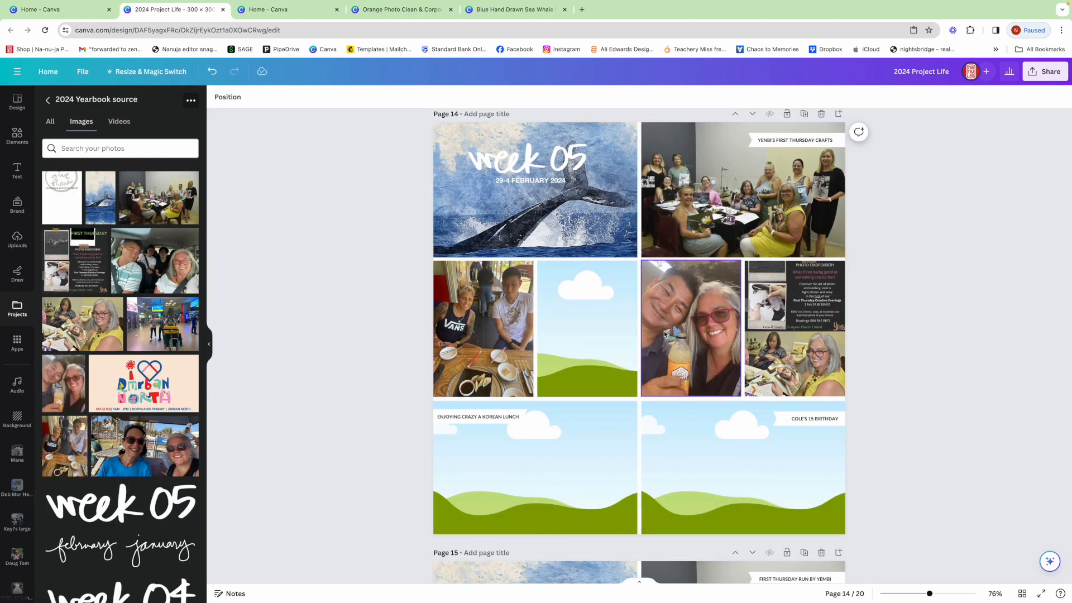
click(157, 378)
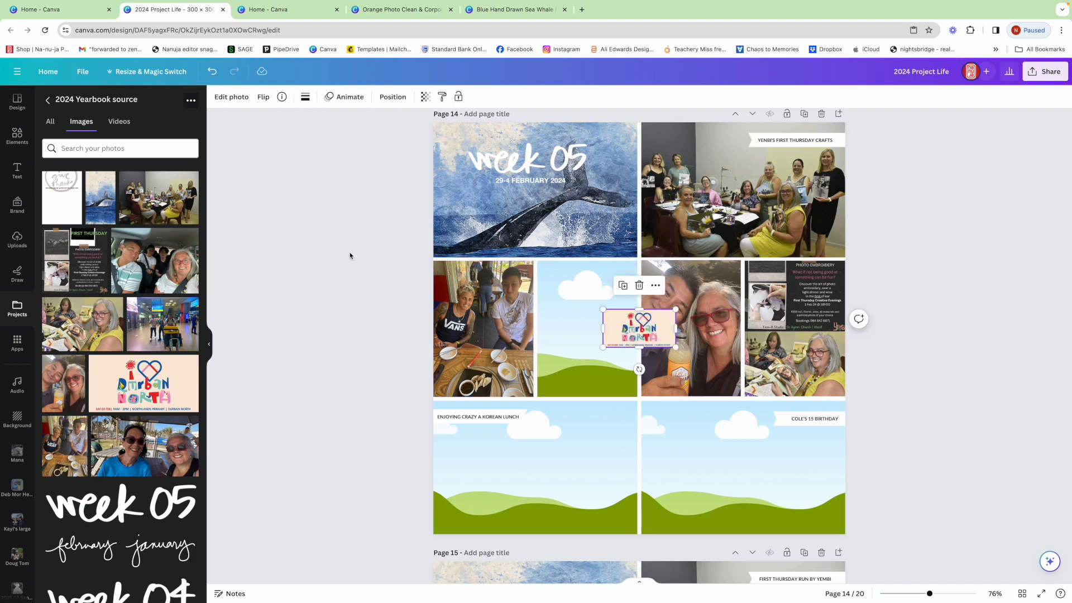
click(234, 99)
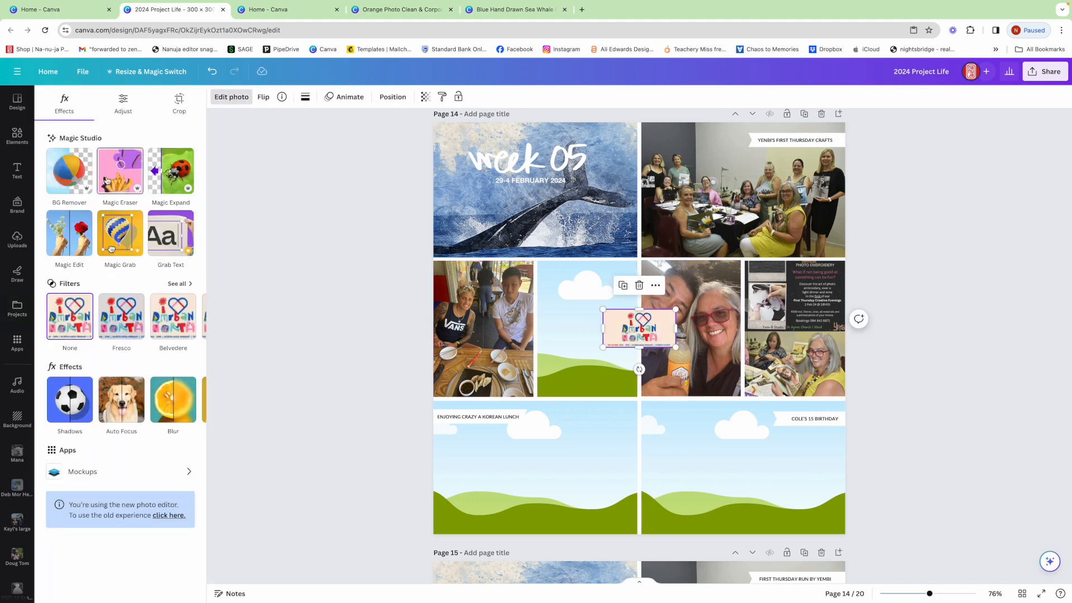
click(66, 180)
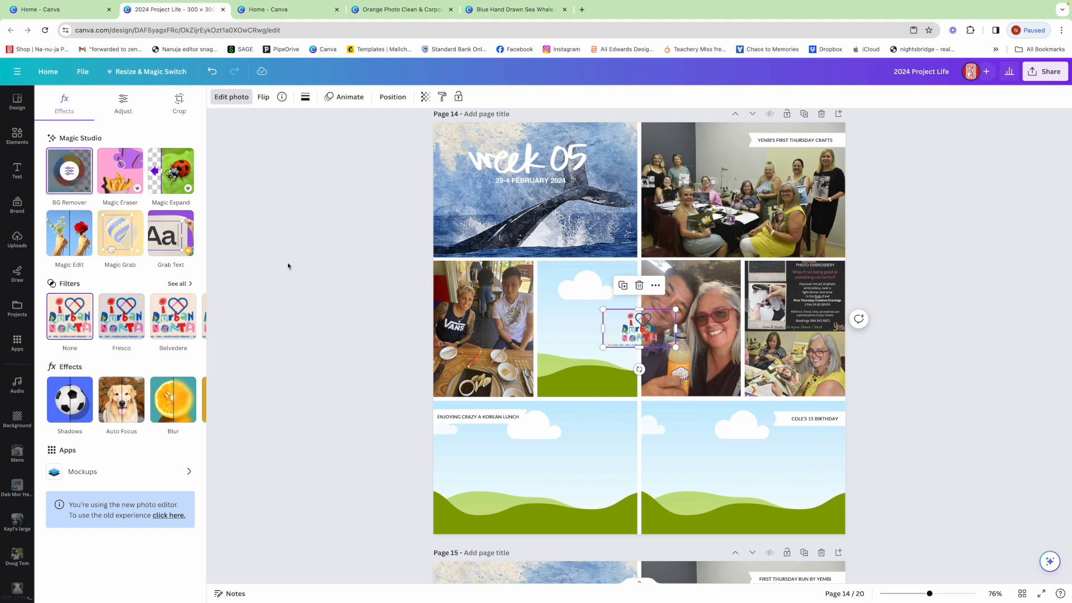
drag(639, 346, 712, 400)
Lock the selfie, then position and resize the Durban North sticker on it.
click(723, 307)
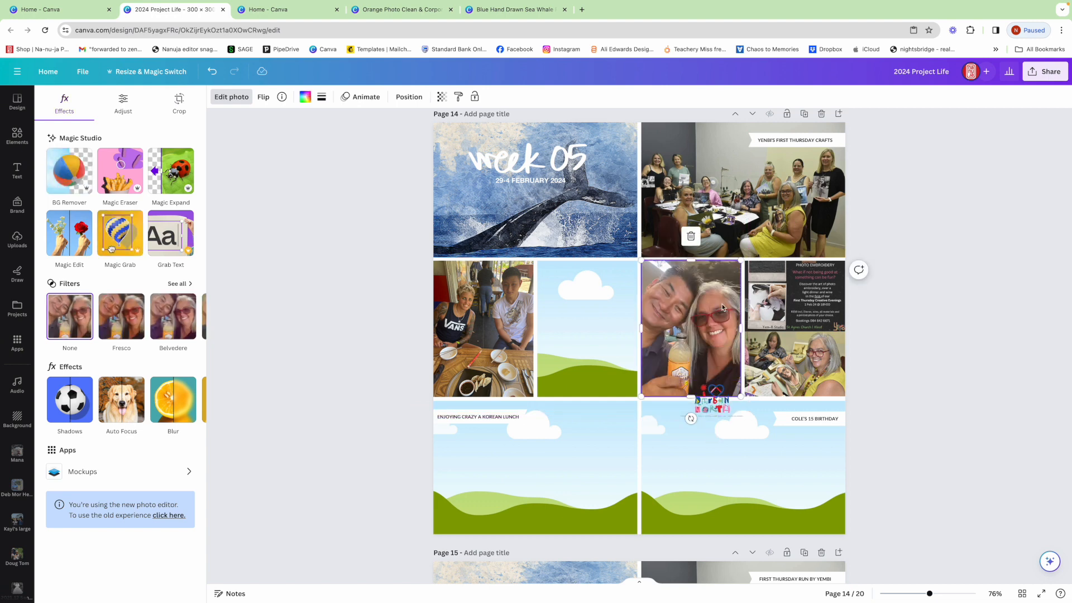
right_click(722, 306)
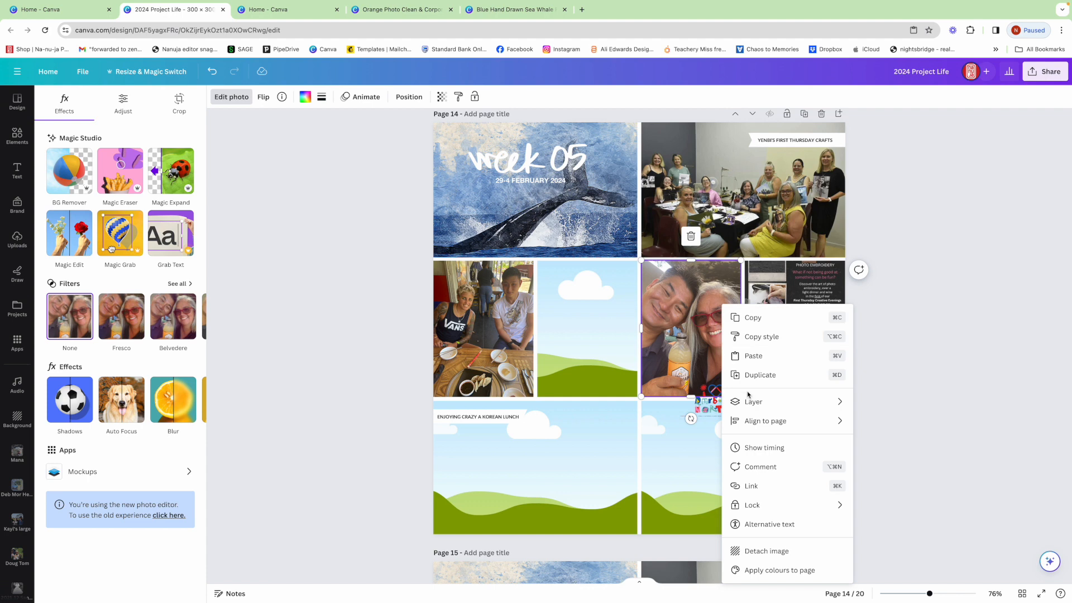
mouse_move(785, 504)
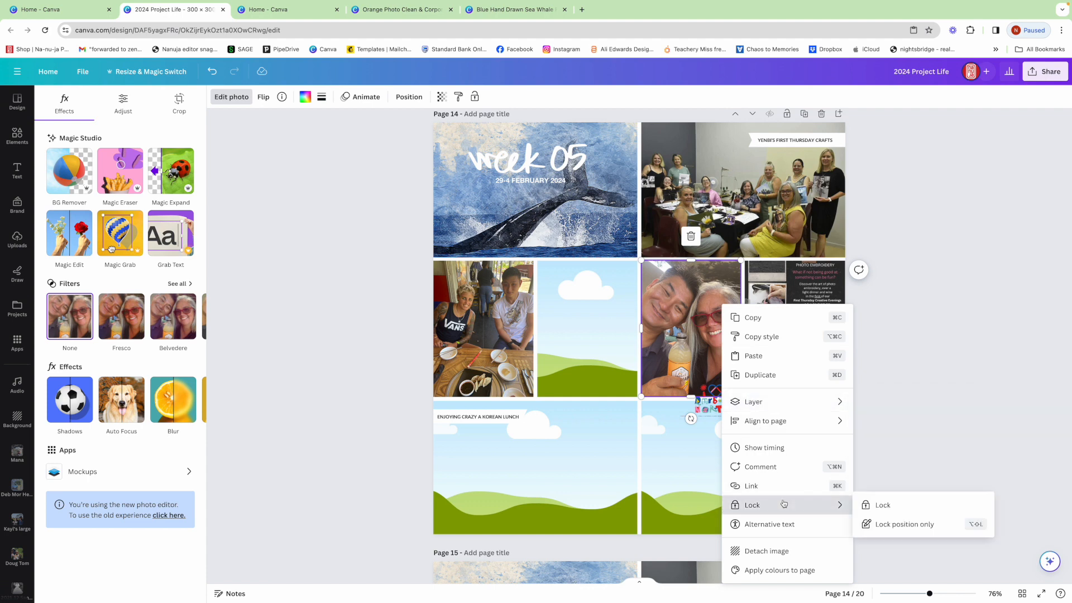
click(881, 505)
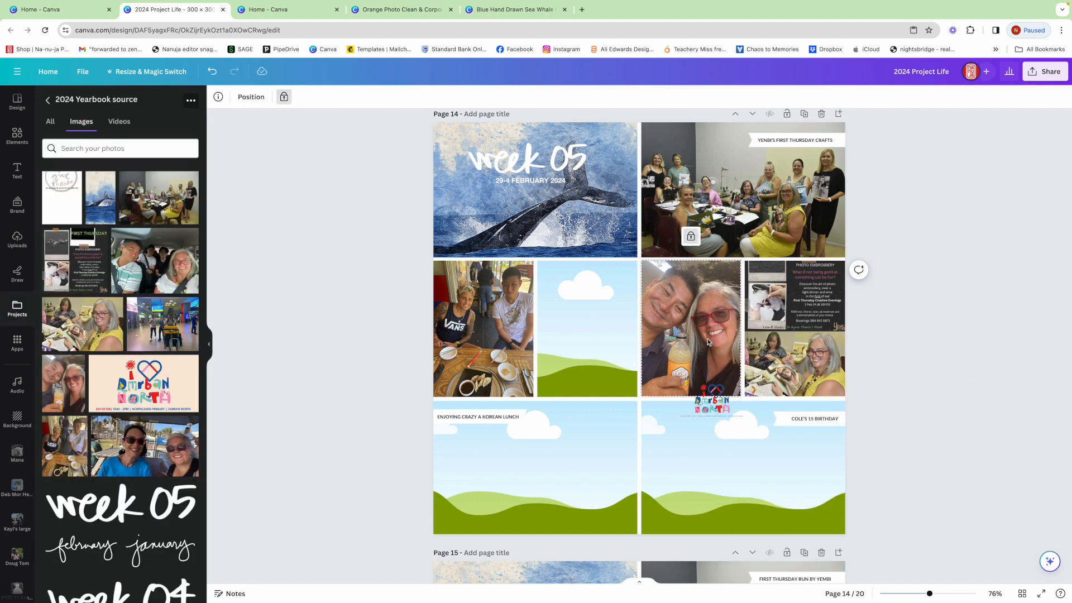
drag(715, 402, 675, 356)
drag(750, 357, 755, 351)
click(934, 419)
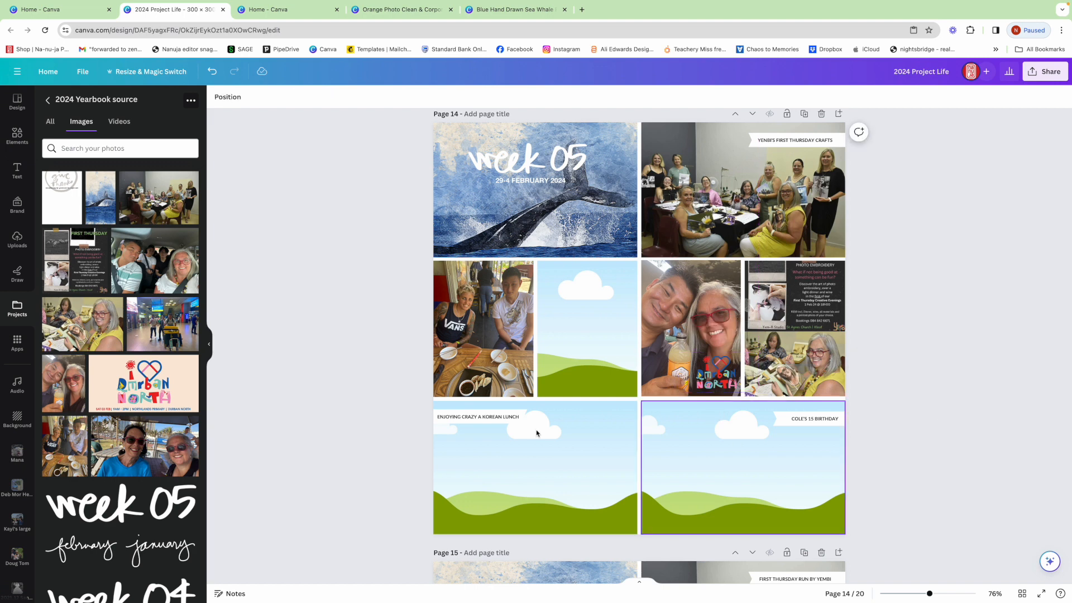
Add the give thanks image to the second frame and remove its background.
drag(60, 206, 608, 362)
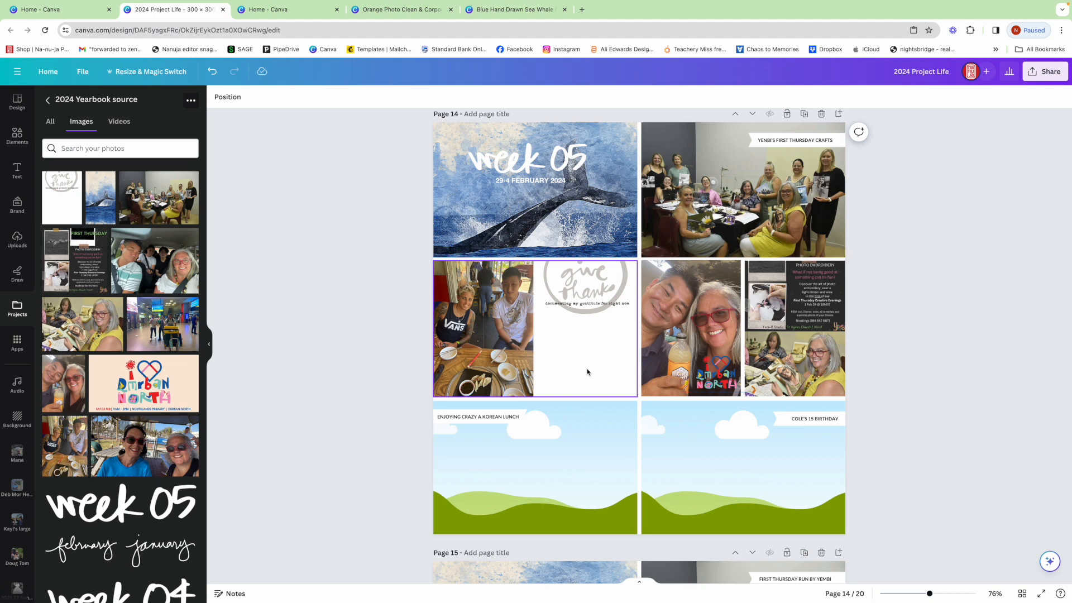
click(588, 363)
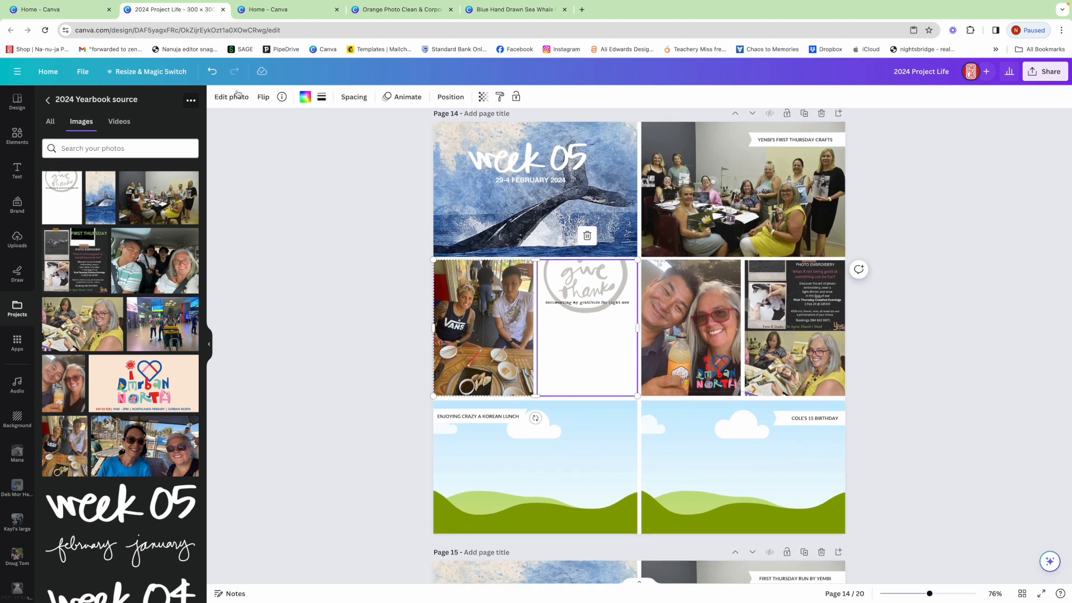
click(231, 97)
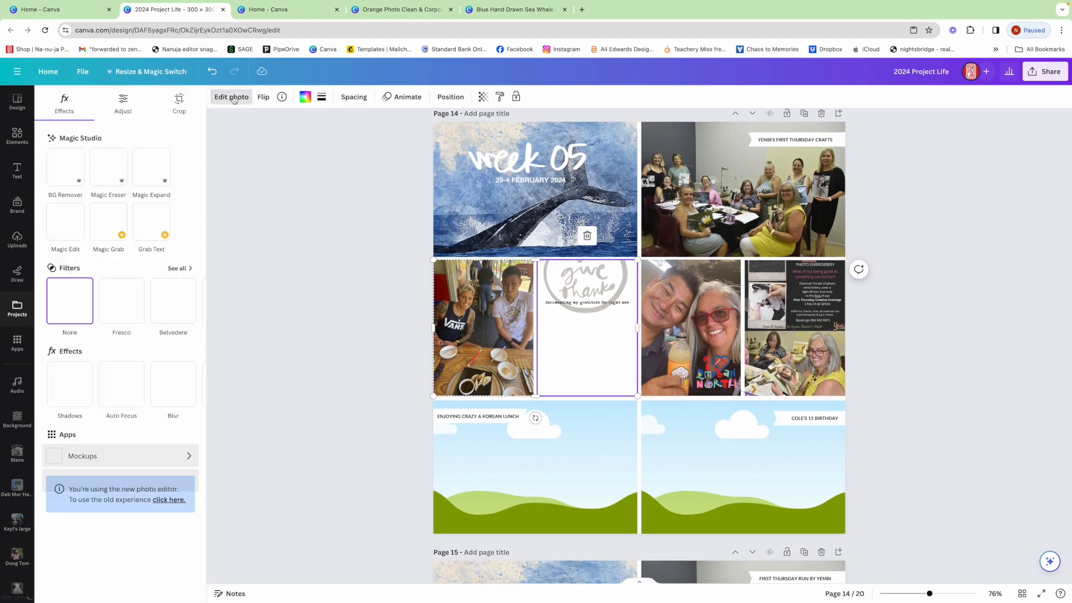
click(75, 180)
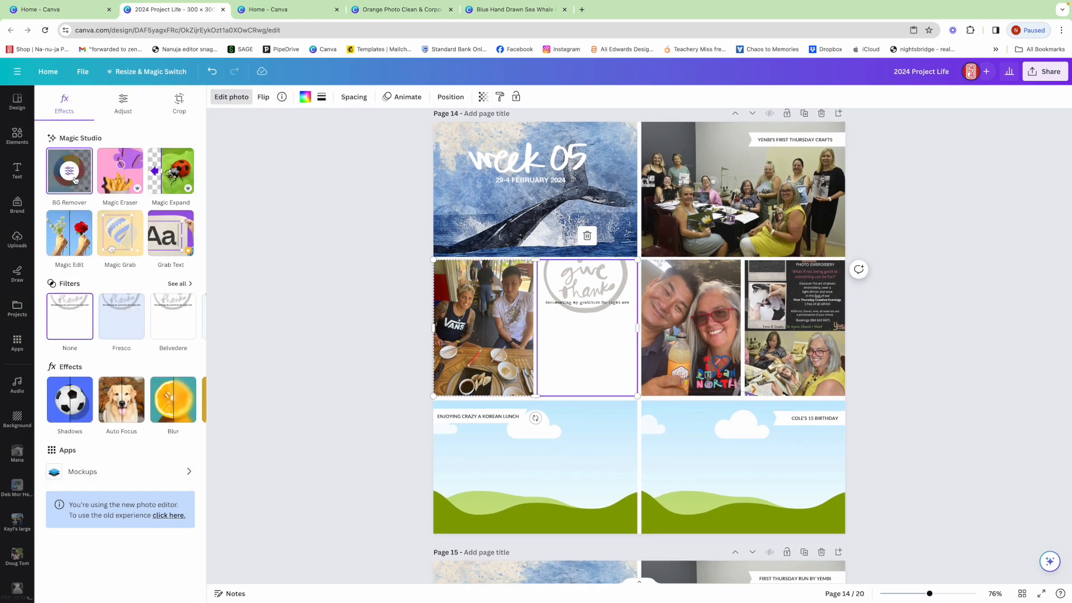
click(355, 254)
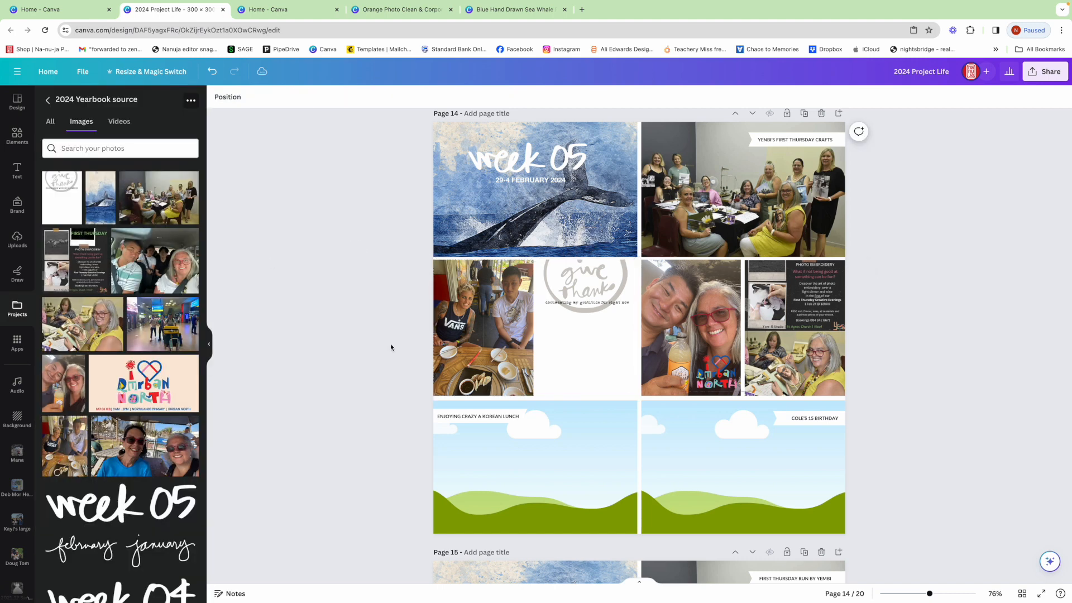
scroll(356, 266, down, 1)
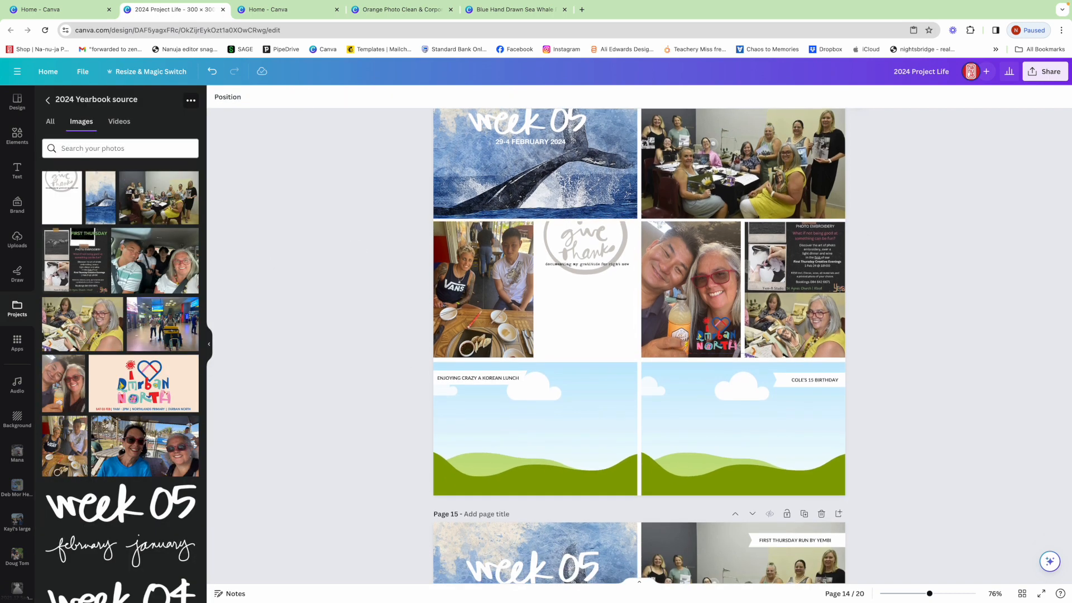
mouse_move(428, 593)
click(463, 581)
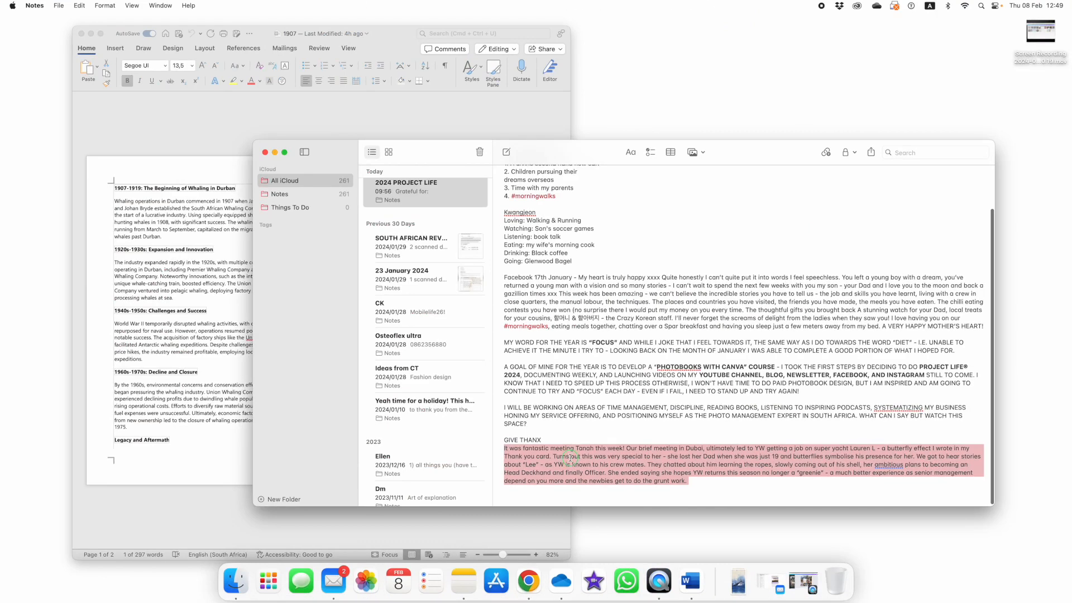
Copy the GIVE THANX journal paragraph from the note and return to the Canva page.
right_click(570, 458)
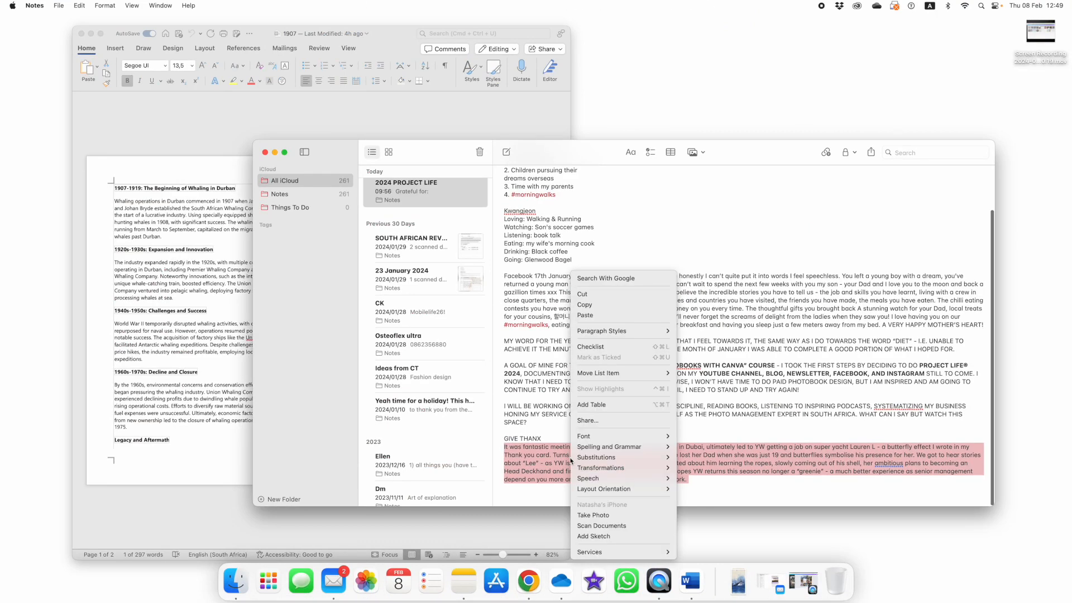
click(590, 305)
click(528, 581)
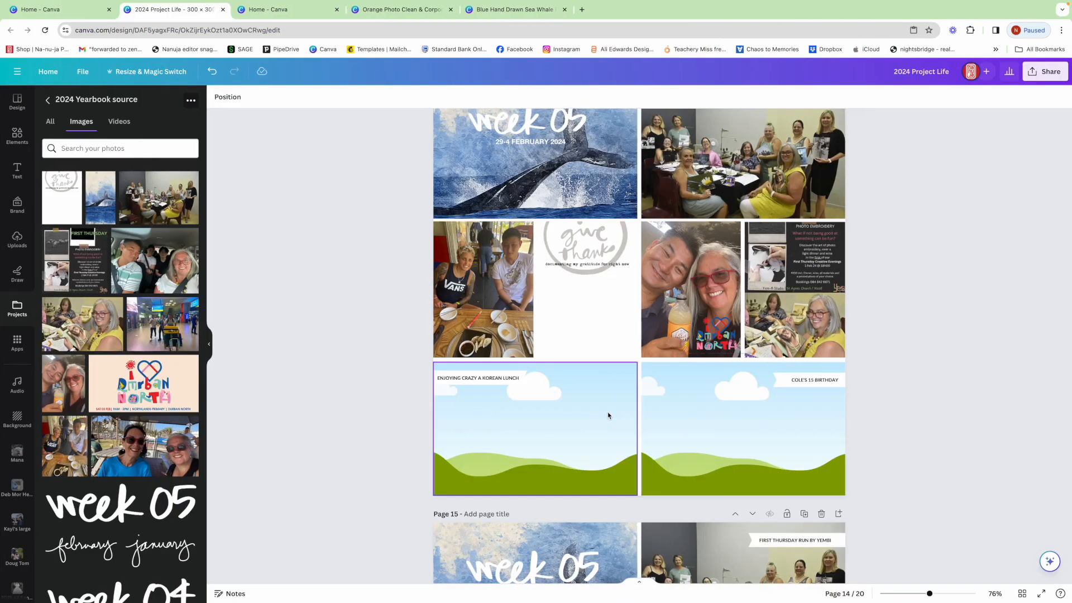
click(17, 175)
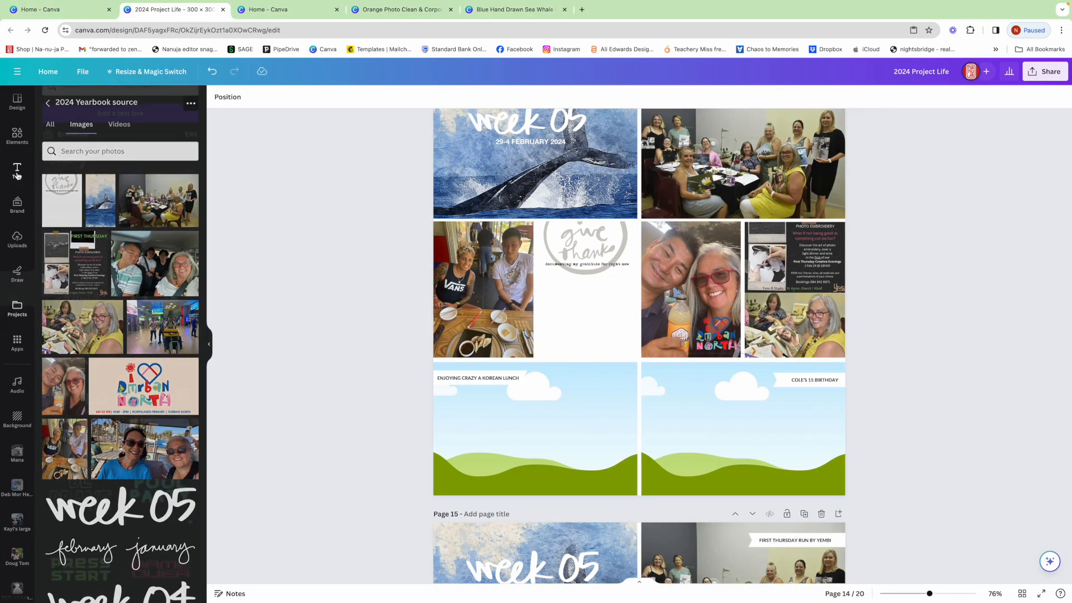
Add a subheading text box beneath give thanks and set its size to 8.
click(76, 207)
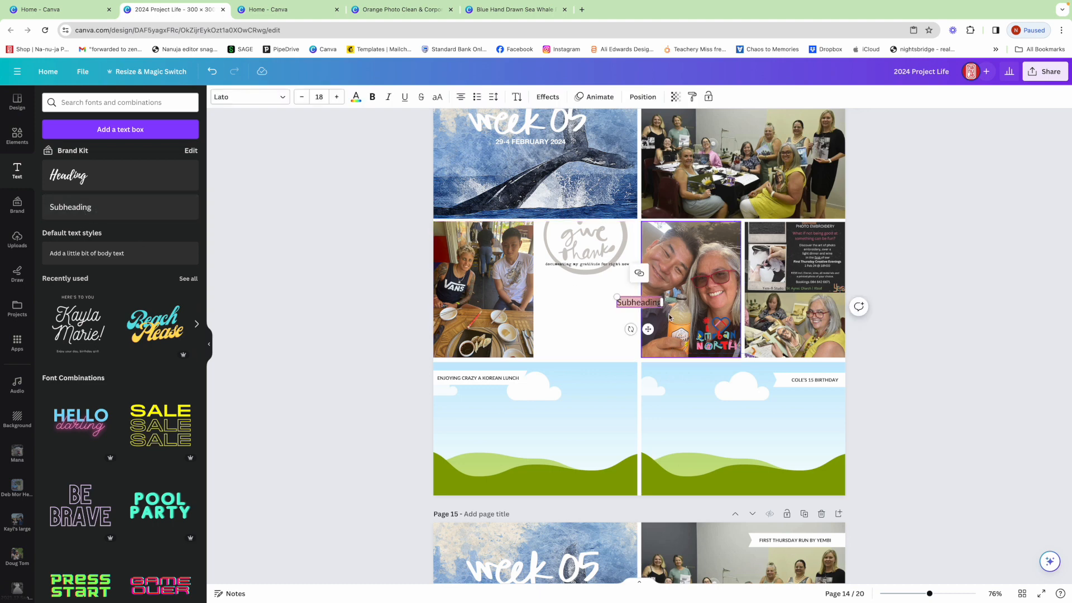
click(666, 314)
drag(643, 303, 580, 286)
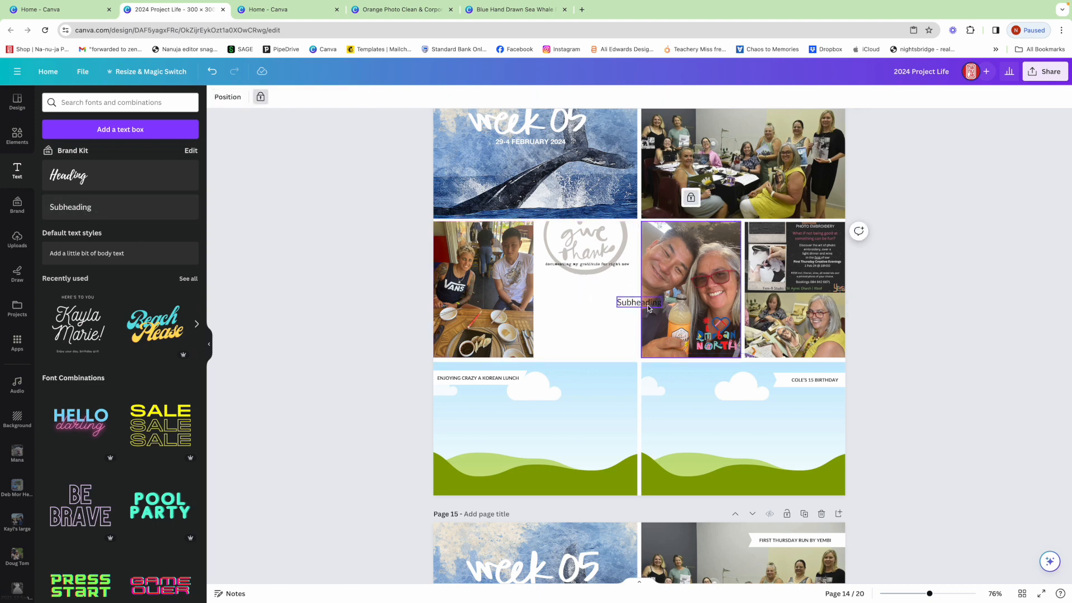
click(633, 303)
drag(633, 304, 562, 282)
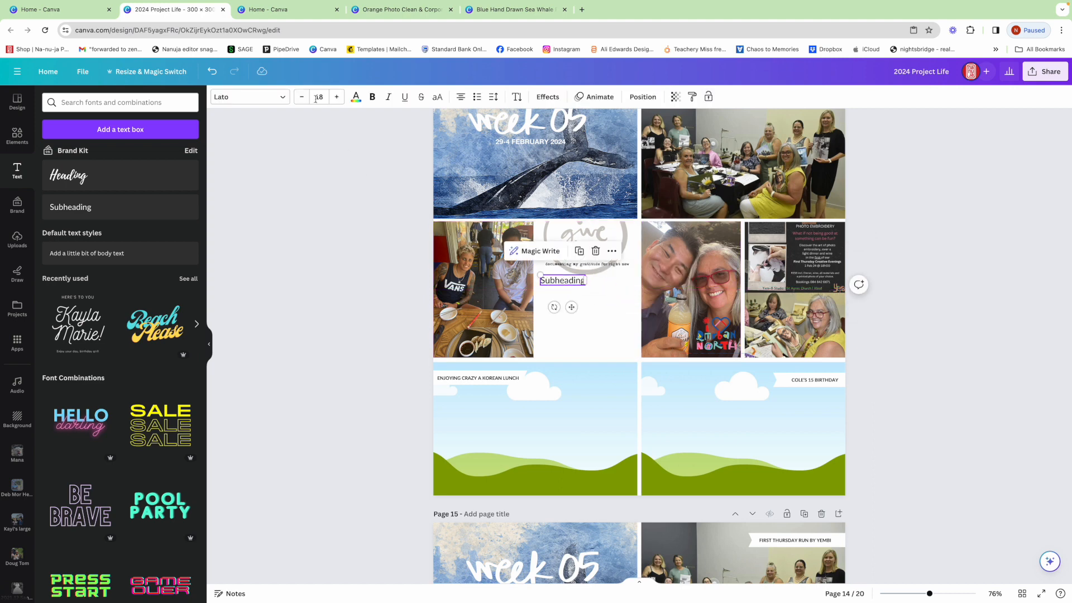
click(319, 96)
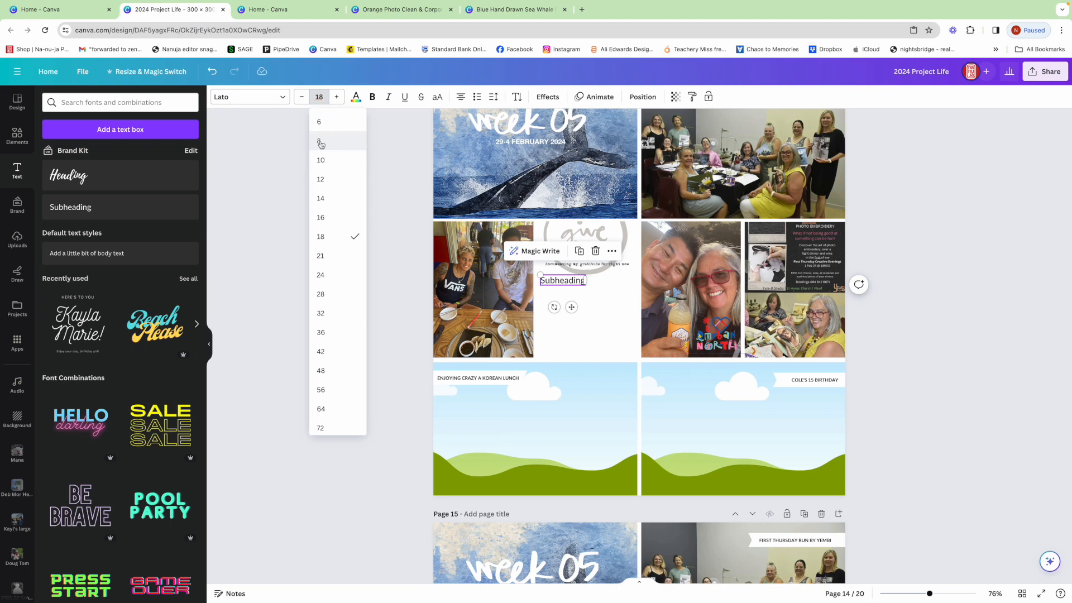
click(320, 141)
Paste the journal paragraph into the box and narrow it to fit the second cell.
double_click(563, 277)
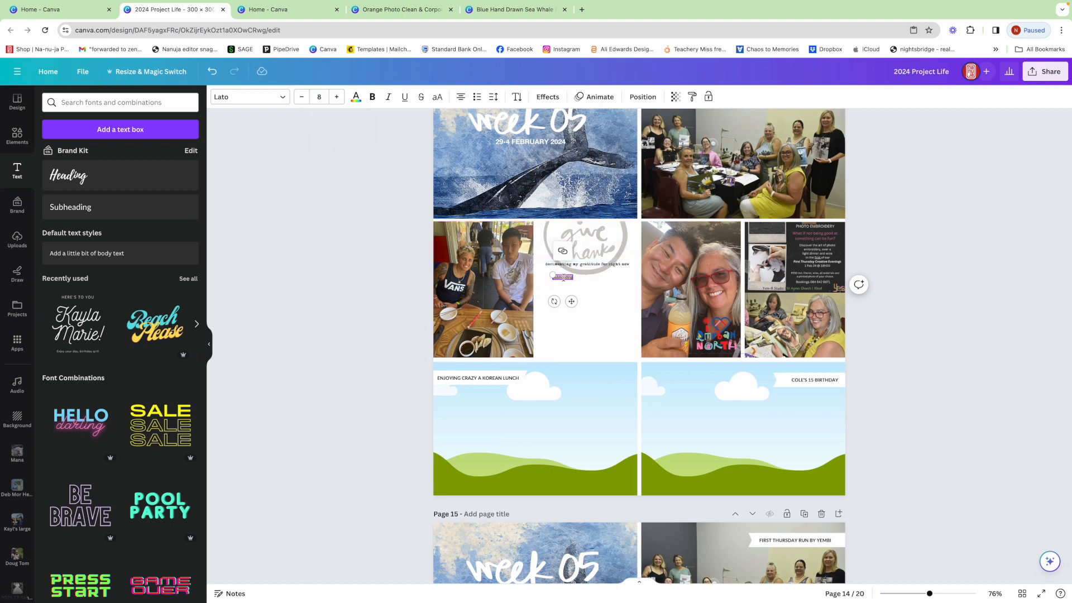
key(ctrl+v)
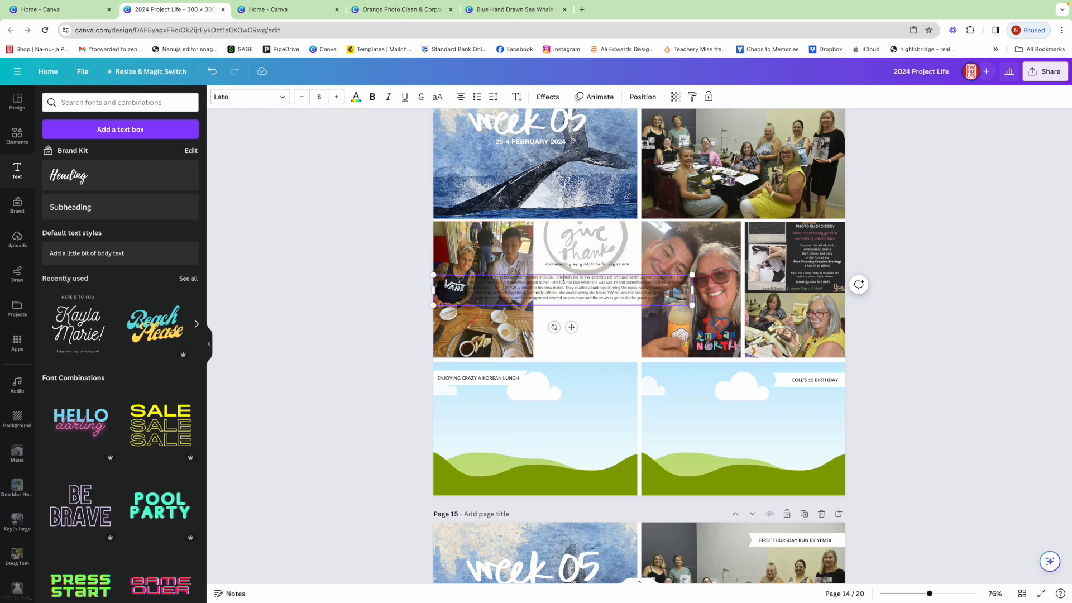
drag(434, 291, 540, 289)
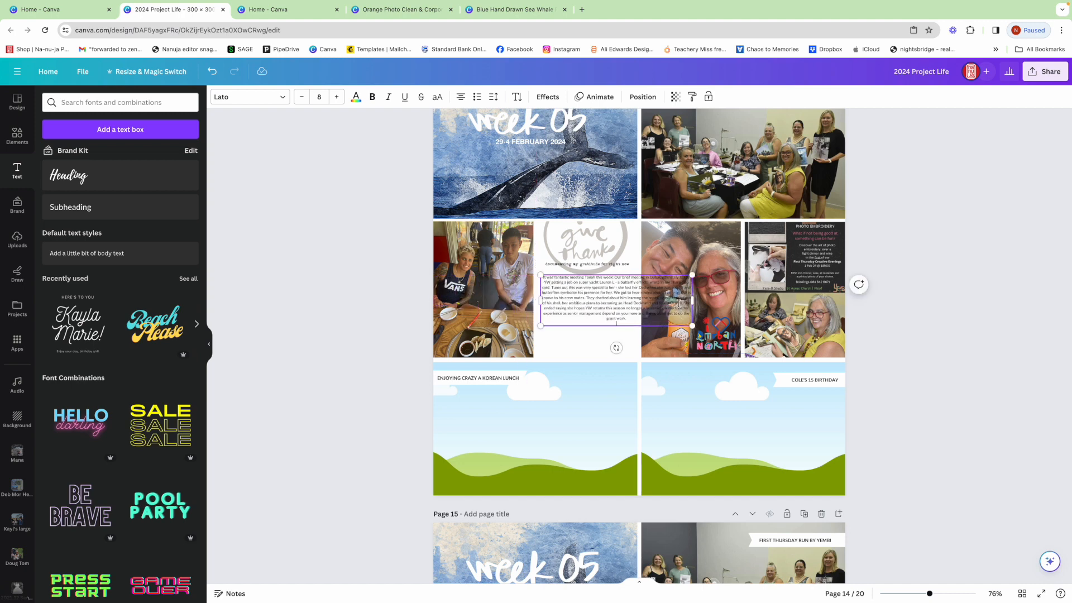
drag(693, 302, 632, 299)
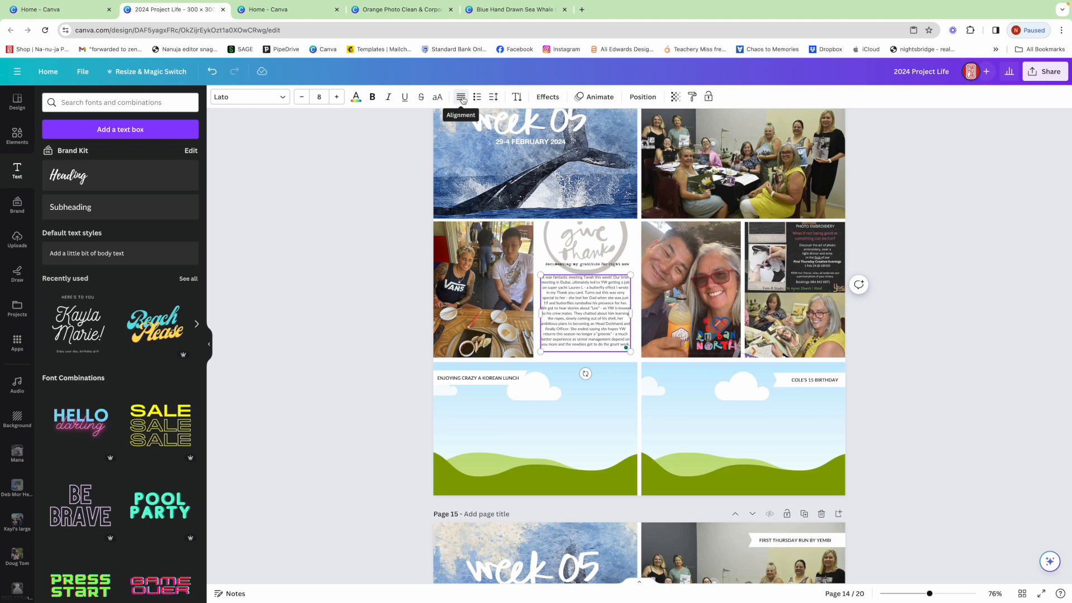
Left-align the journal paragraph and raise its font size to 8.5.
click(462, 98)
click(564, 294)
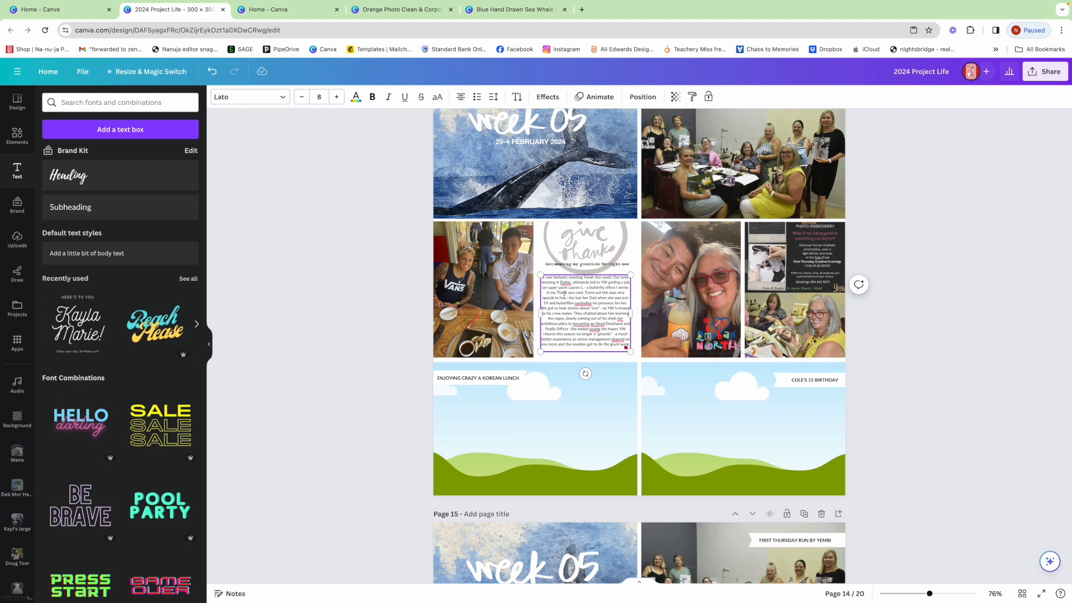
key(super+a)
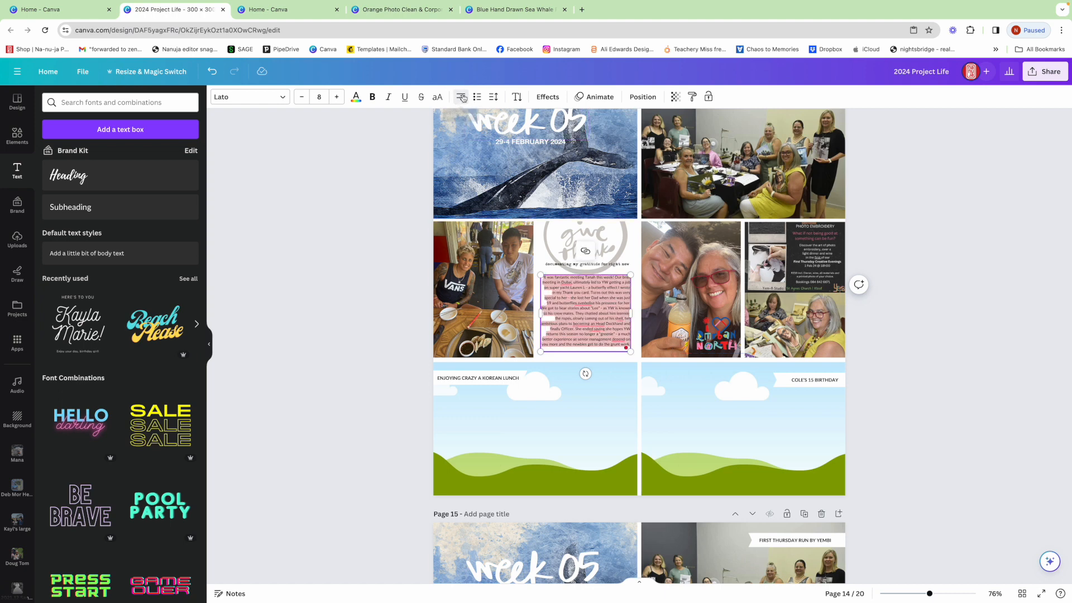
click(461, 98)
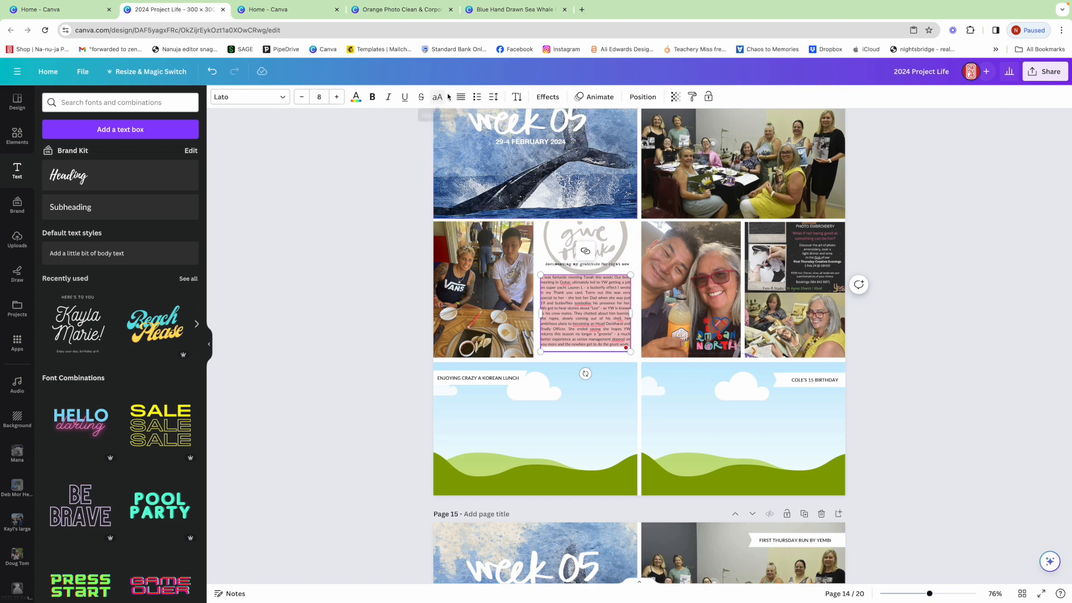
click(462, 98)
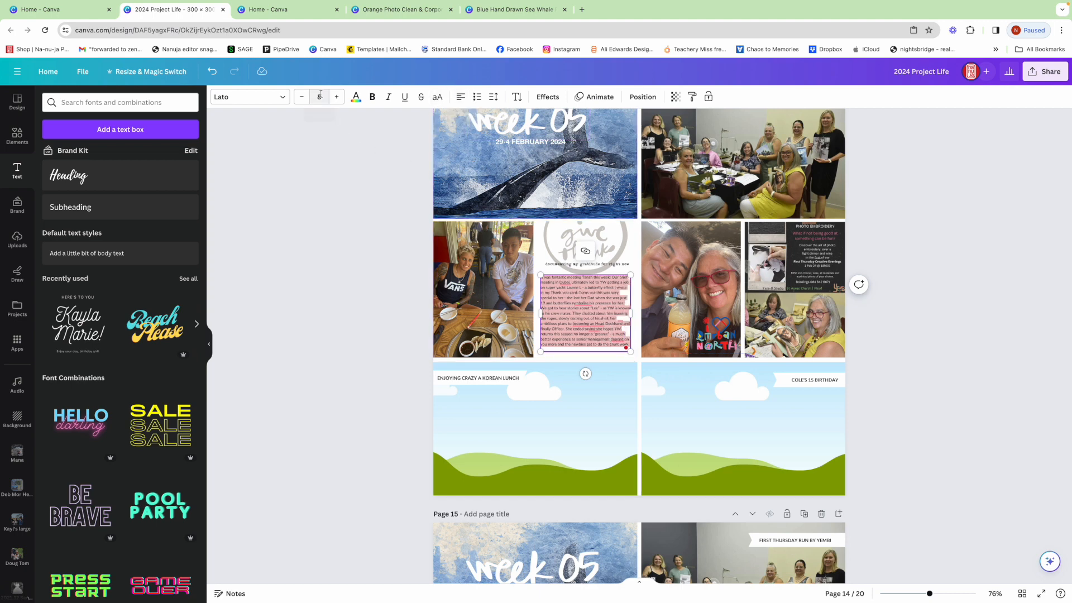
click(320, 97)
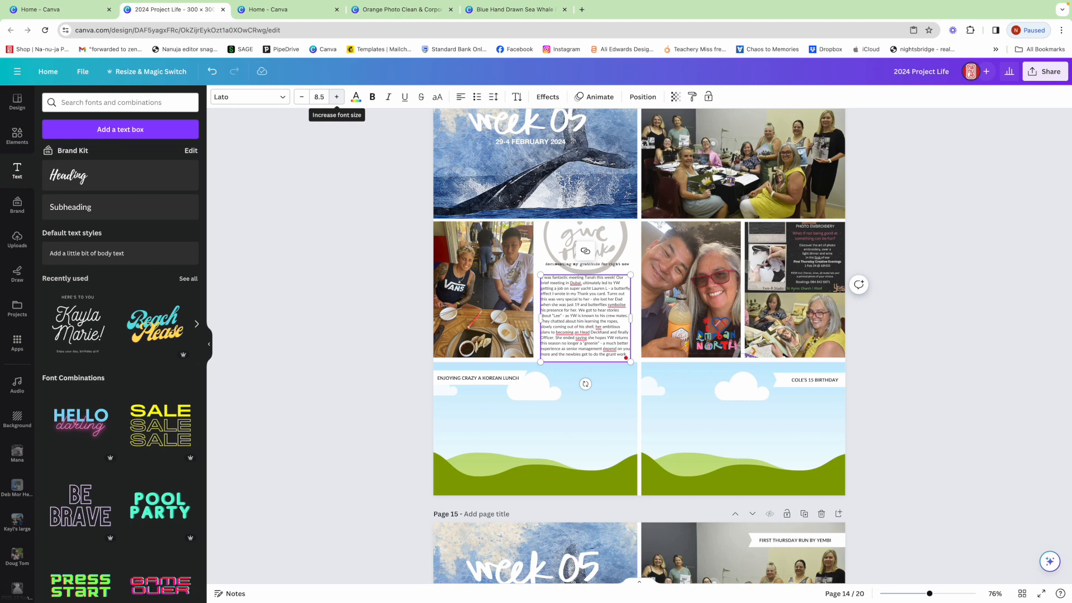
click(954, 307)
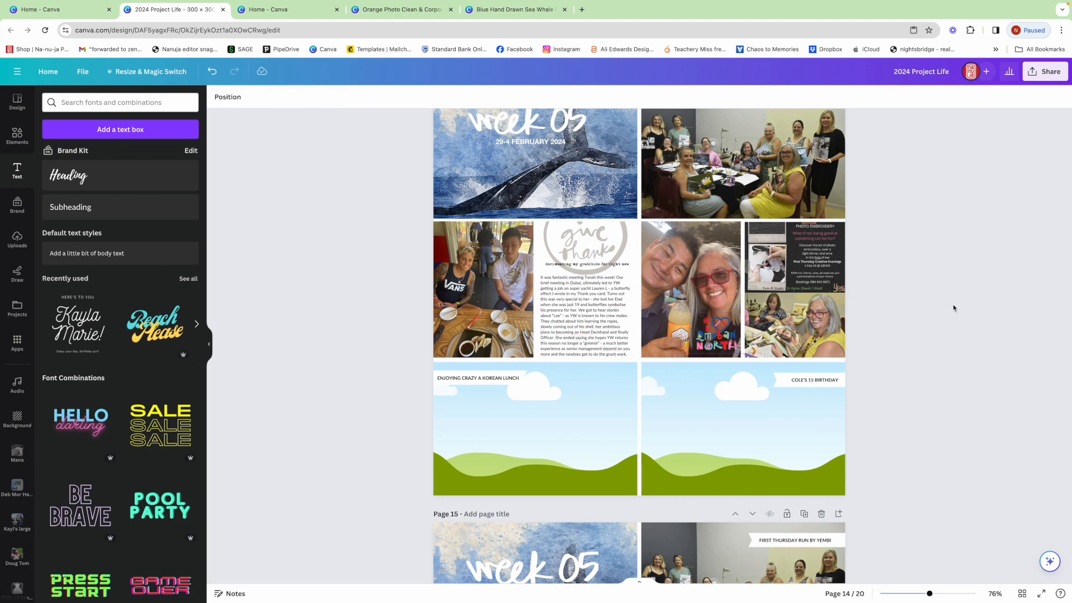
Widen the paragraph box so the text fills the cell beneath give thanks.
click(616, 333)
right_click(624, 355)
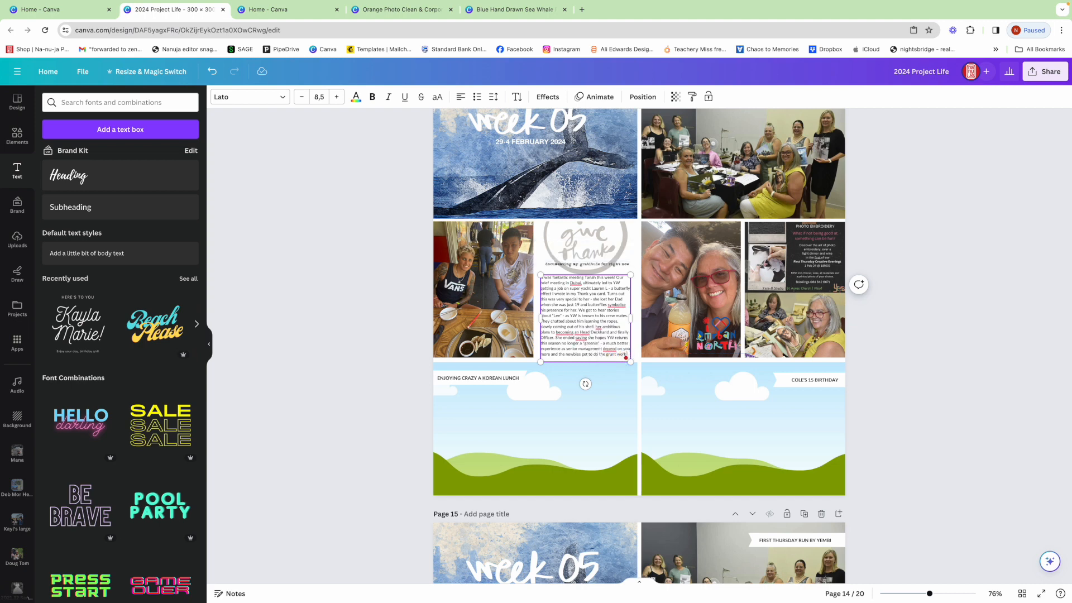
drag(631, 318, 637, 318)
drag(590, 309, 590, 312)
click(852, 379)
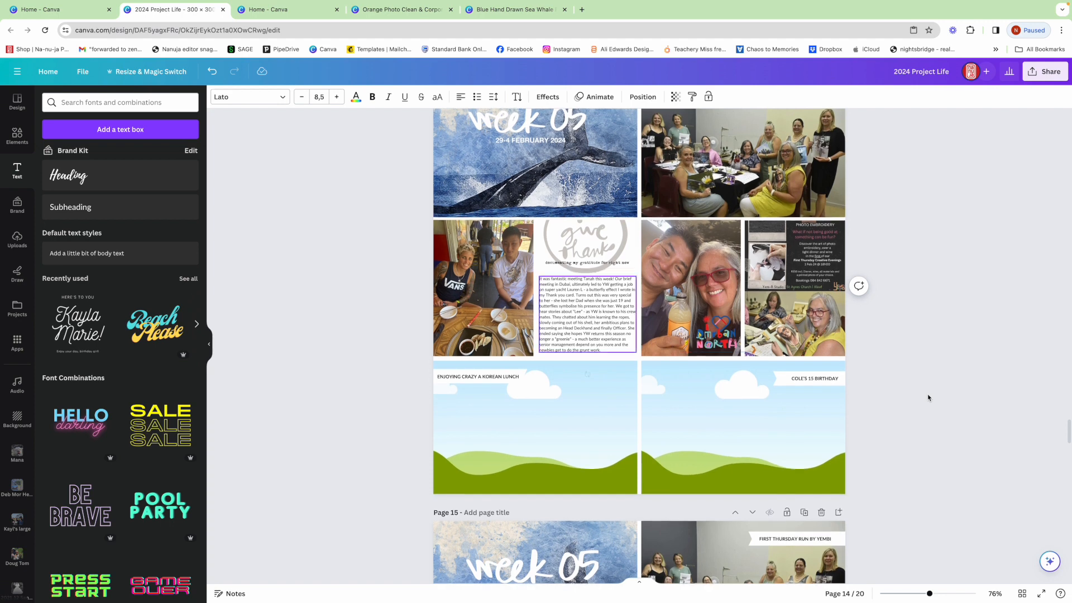
click(13, 309)
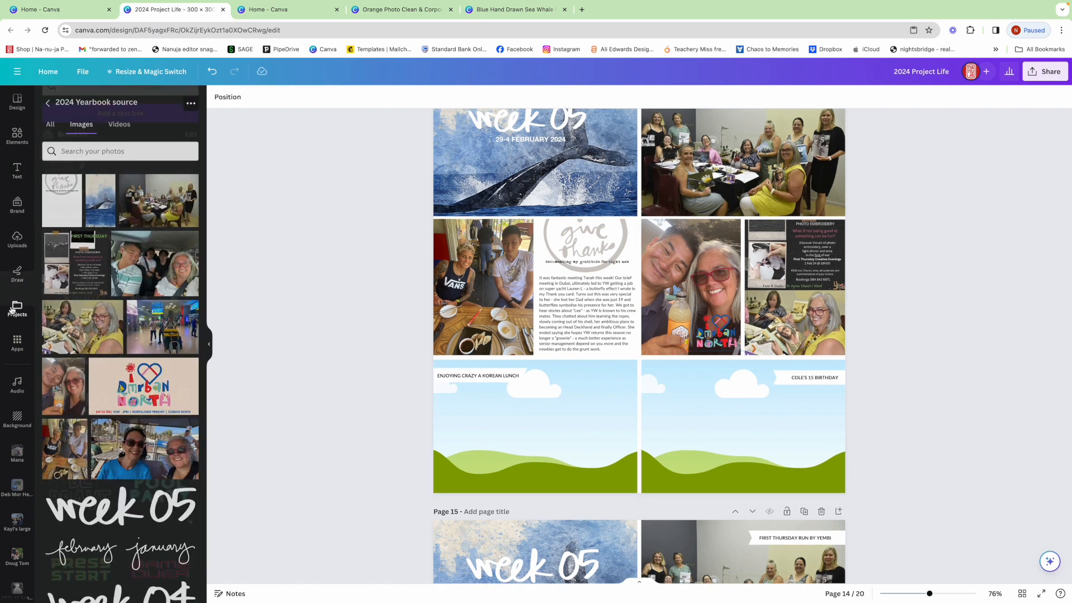
Place the car selfie bottom-right and the airport photo bottom-left, recaptioning it about fetching our nephew.
drag(158, 261, 743, 427)
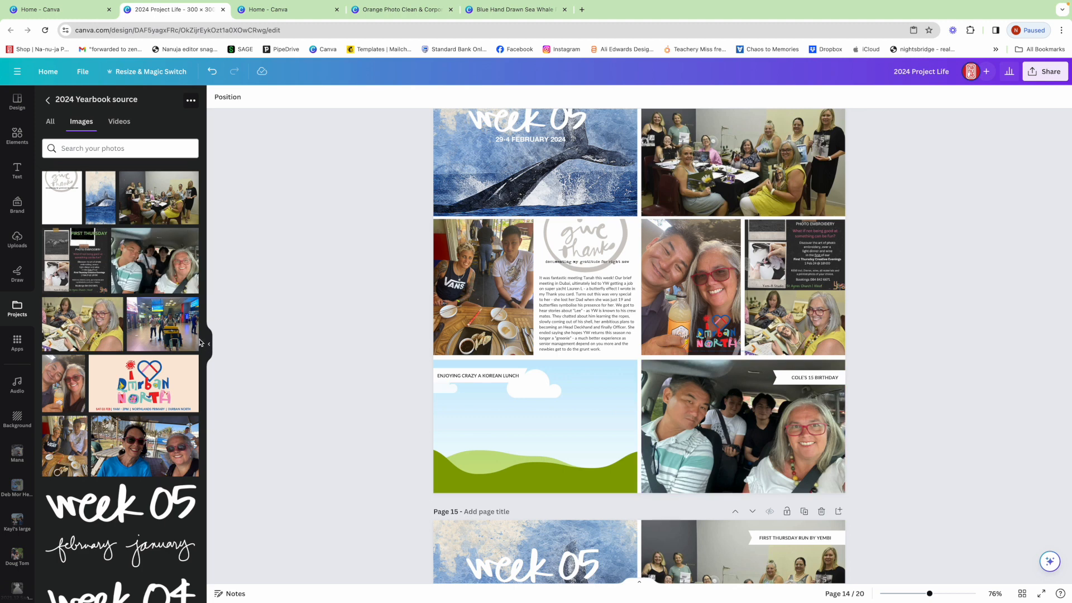
drag(163, 329, 501, 381)
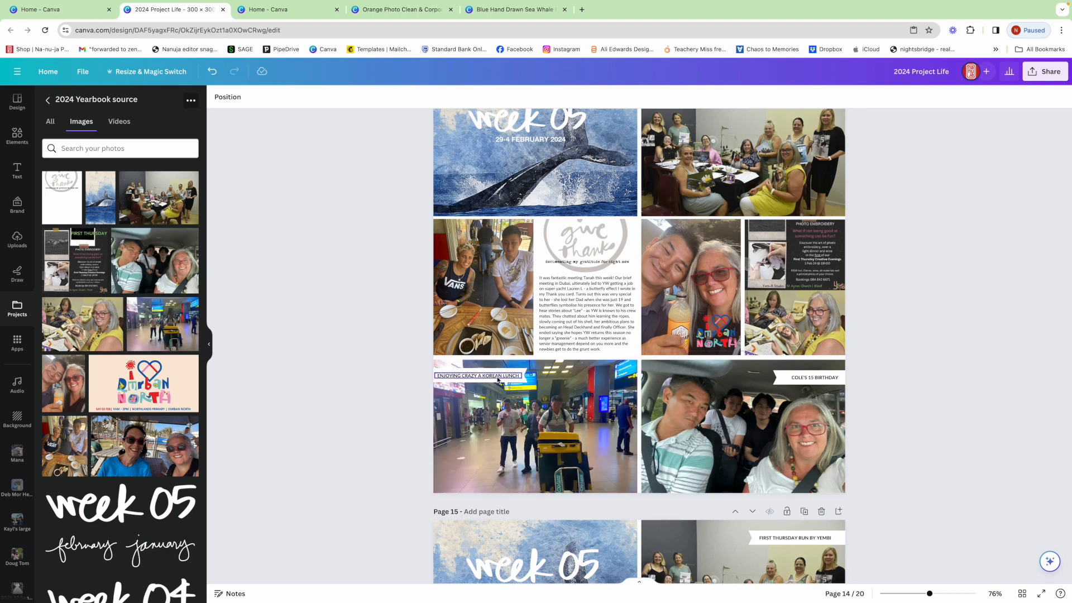
click(497, 376)
double_click(497, 376)
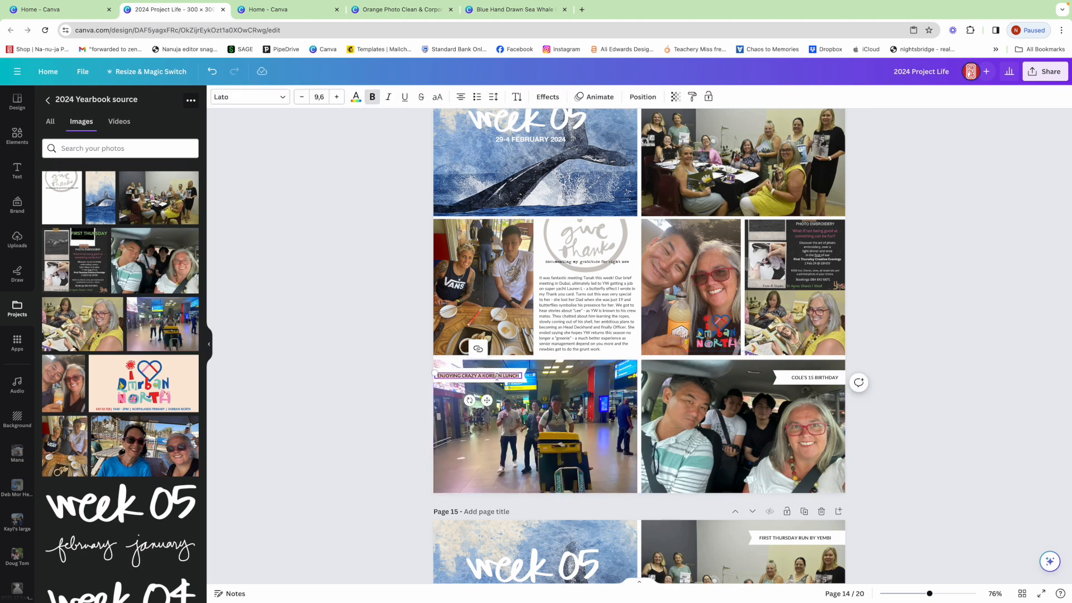
text(FETCHING)
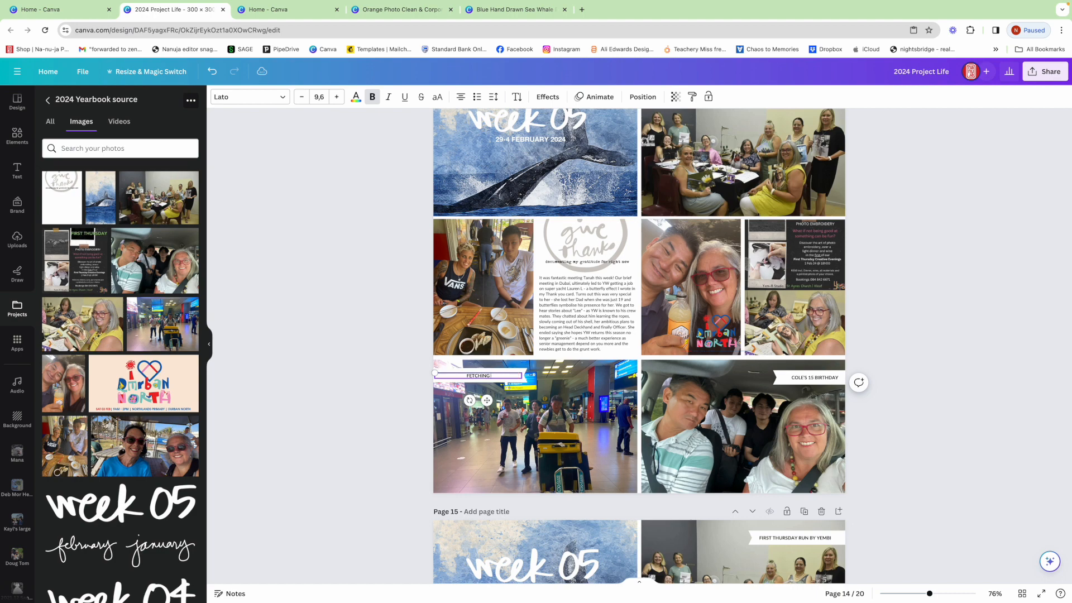
text( OUR NEPHEW TAEHO)
click(937, 418)
Delete the birthday caption and open a new browser tab.
click(836, 383)
key(Delete)
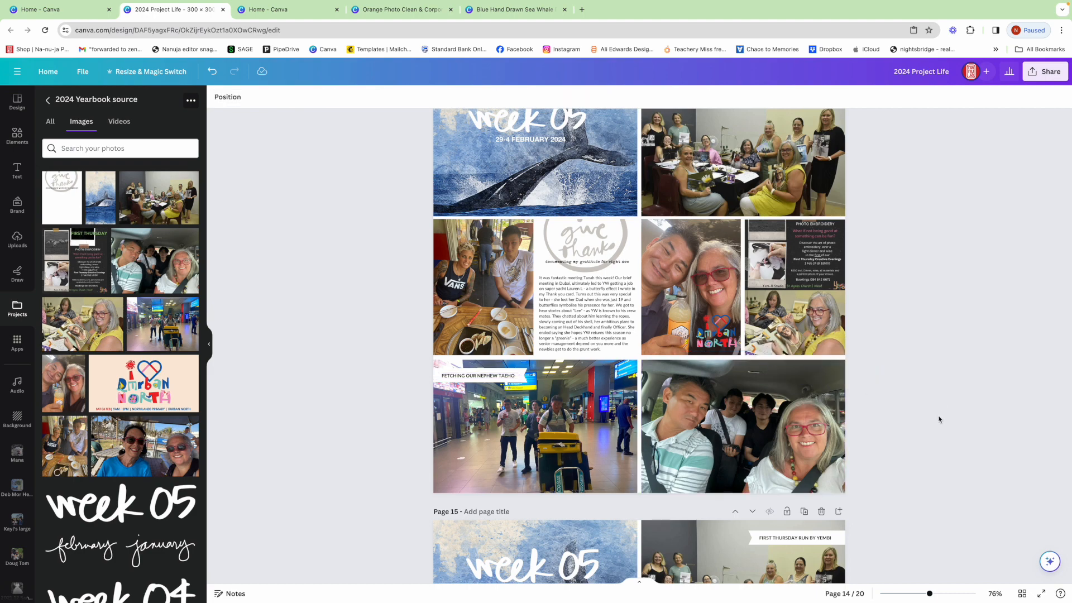
click(582, 9)
click(575, 32)
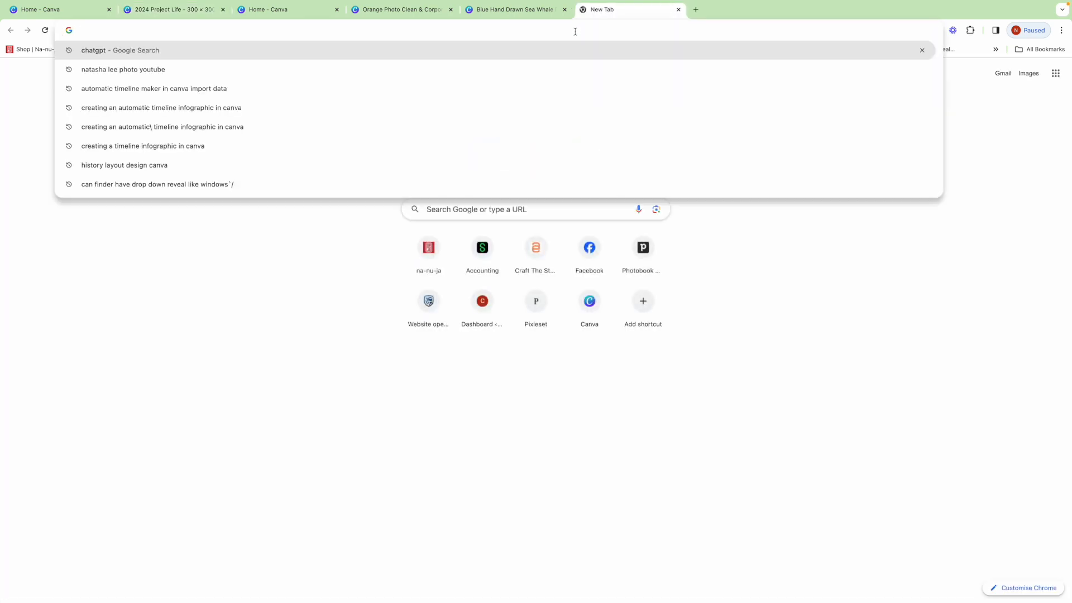
Search 'WHALING HISTORY DURBAN', open the Facts About Durban article and select its text.
text(WHALING HISTORY DURBAN)
key(Return)
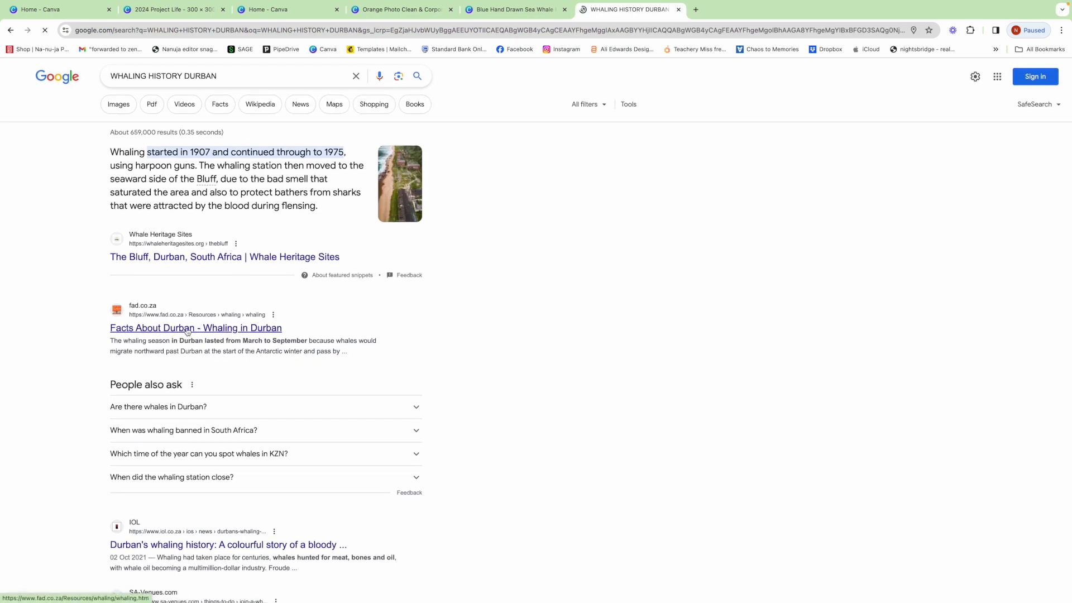
click(187, 331)
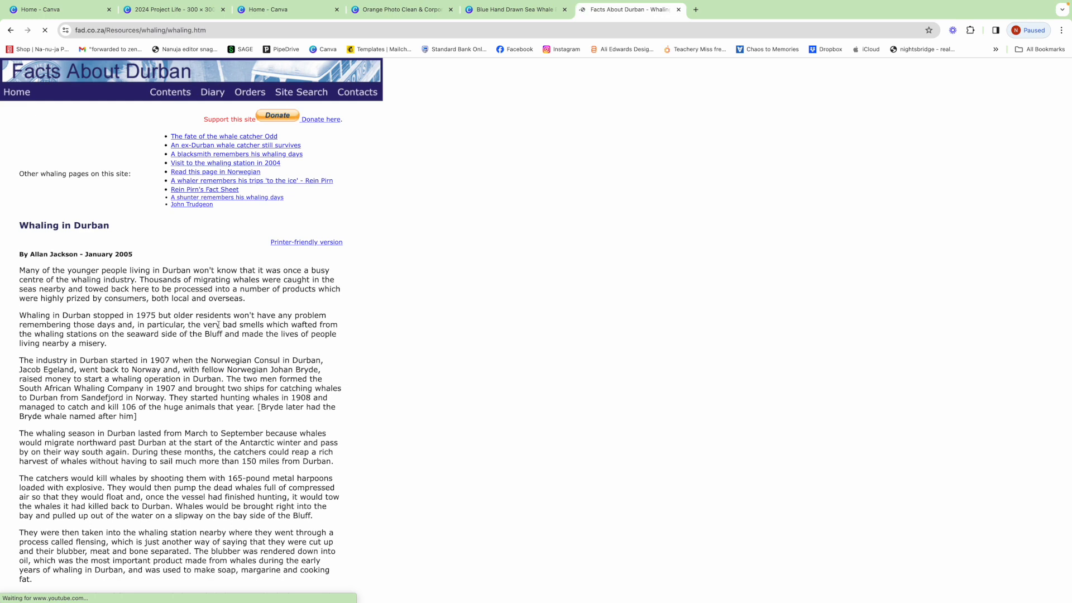
drag(21, 224, 122, 599)
text(chat)
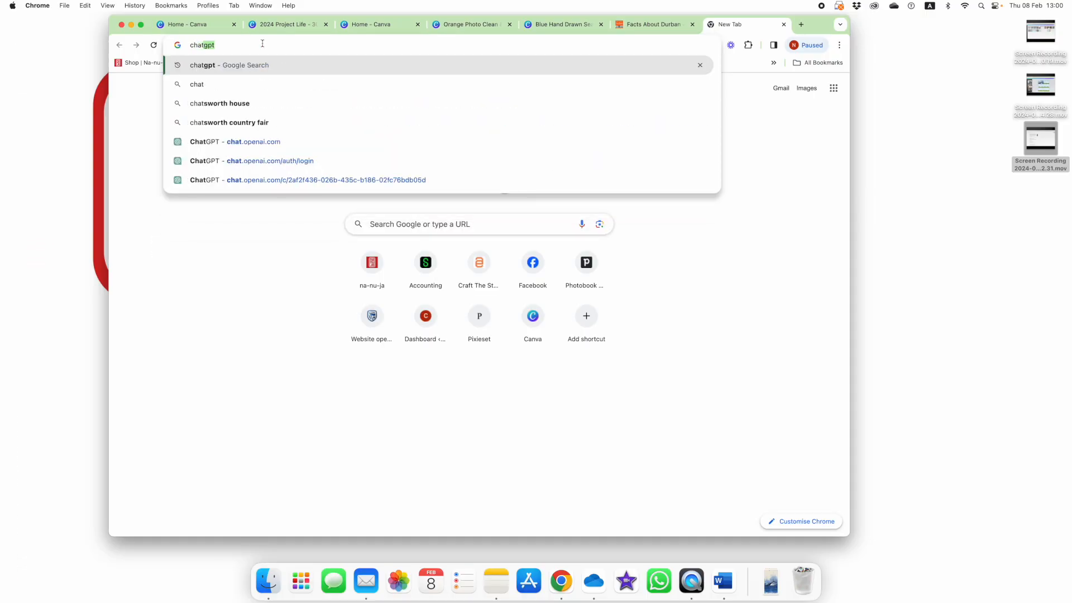
On ChatGPT, paste the copied Durban whaling article after a summarise prompt and send it.
key(Return)
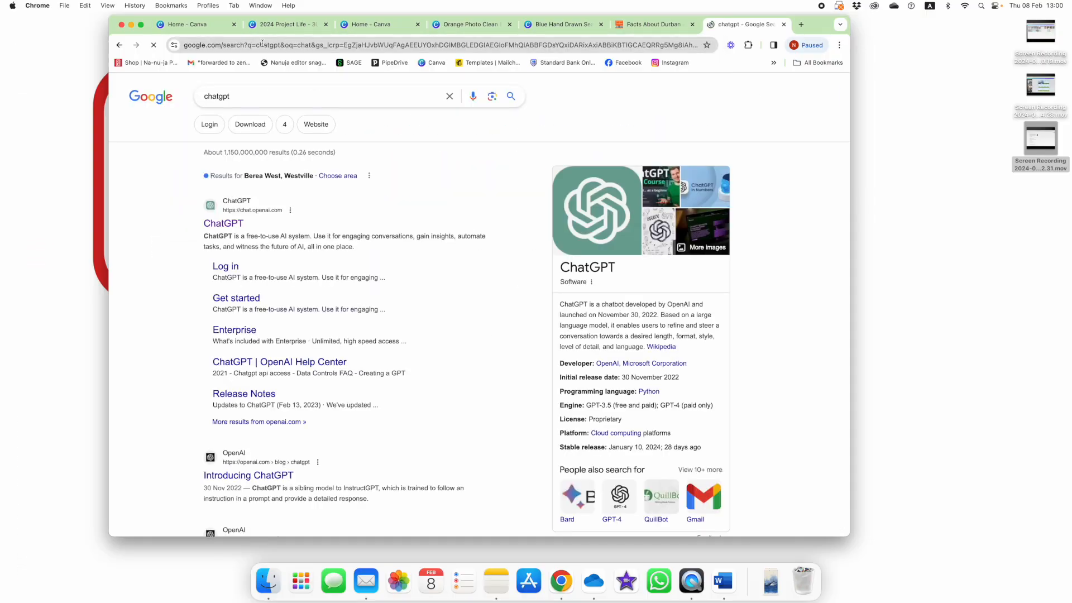
click(251, 219)
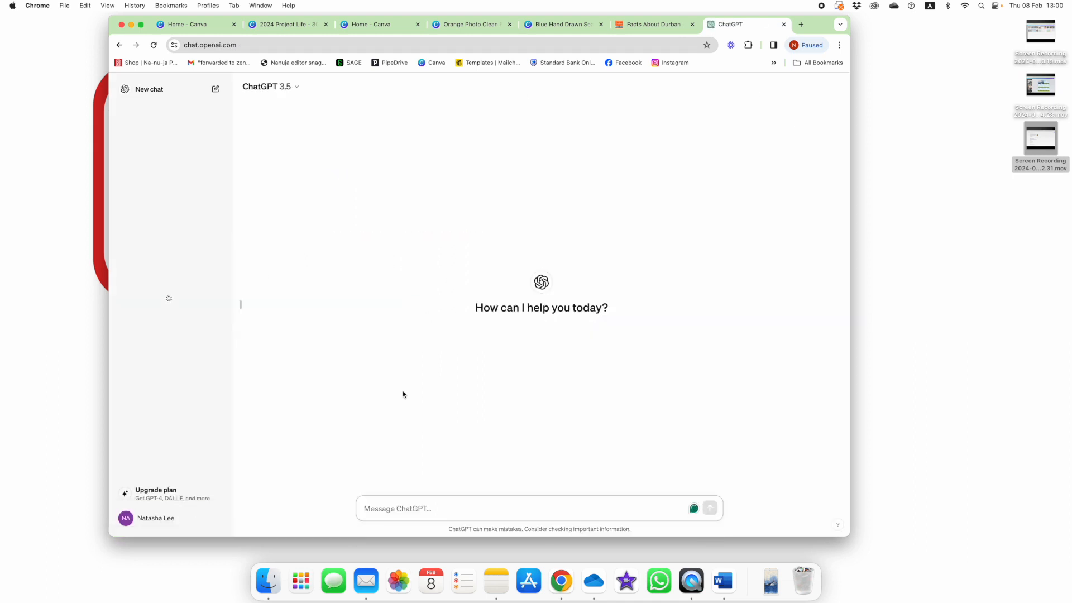
text(S)
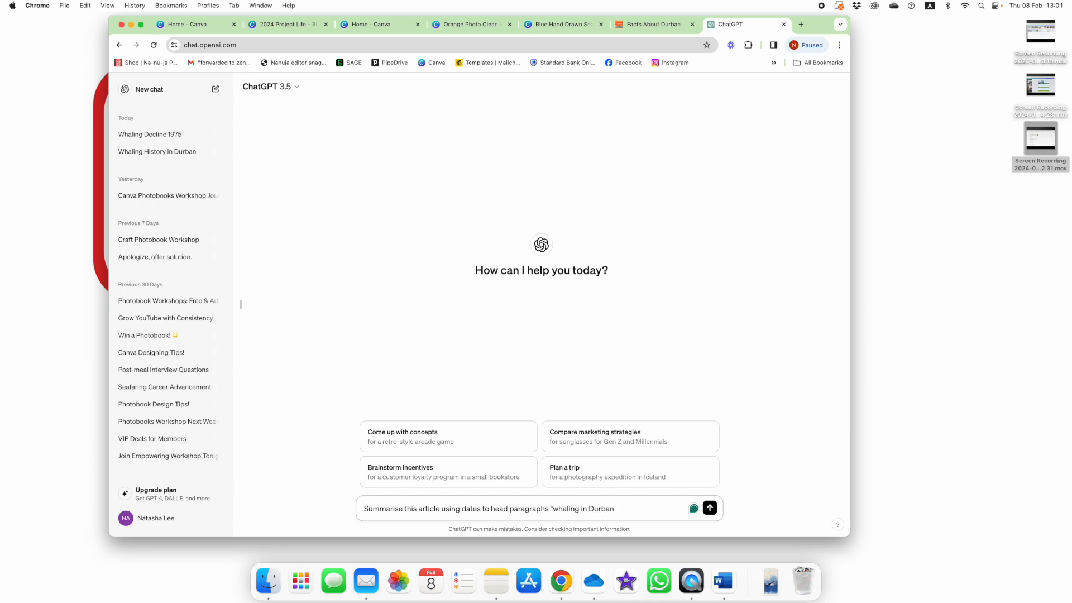
click(653, 24)
right_click(389, 247)
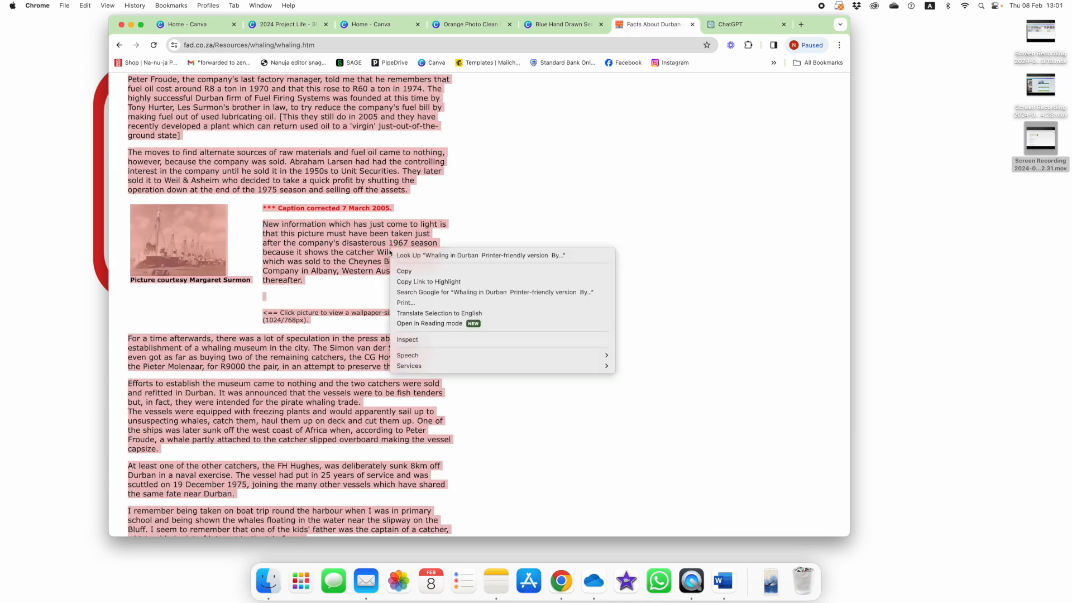
click(748, 27)
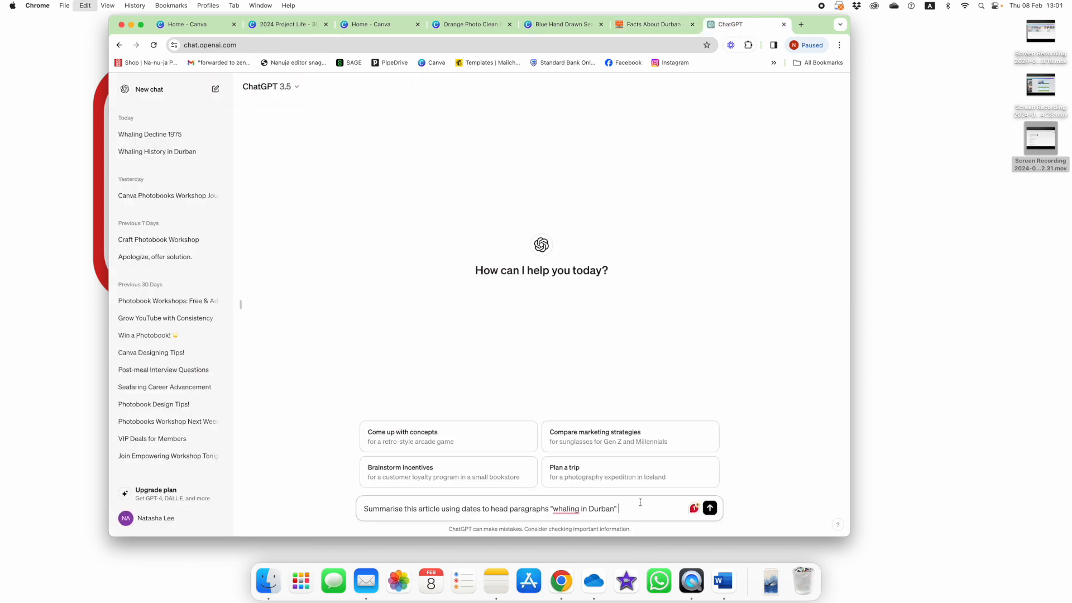
key(super+v)
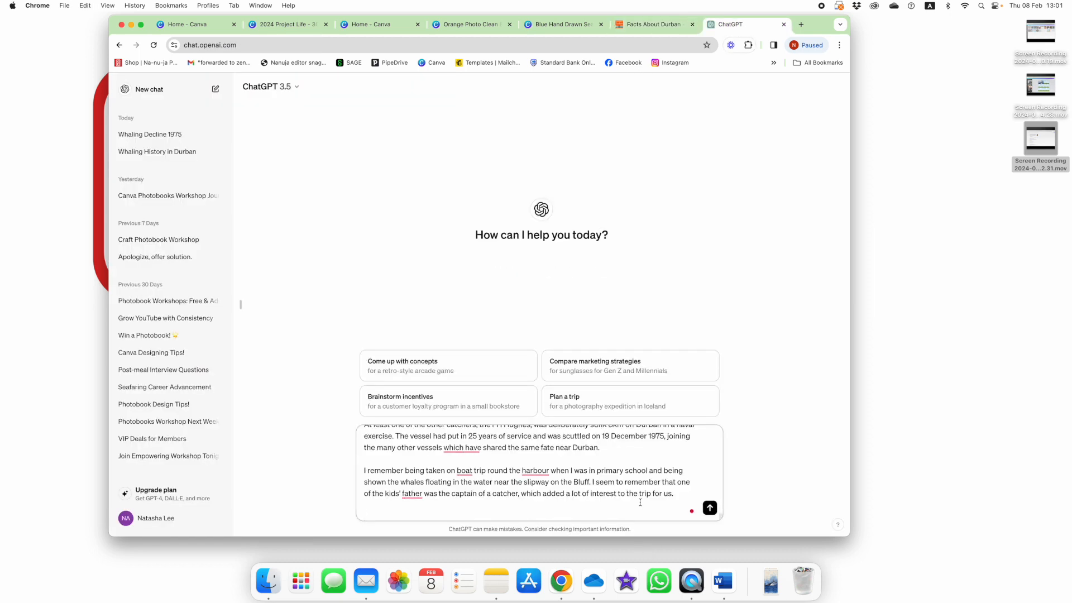
key(Return)
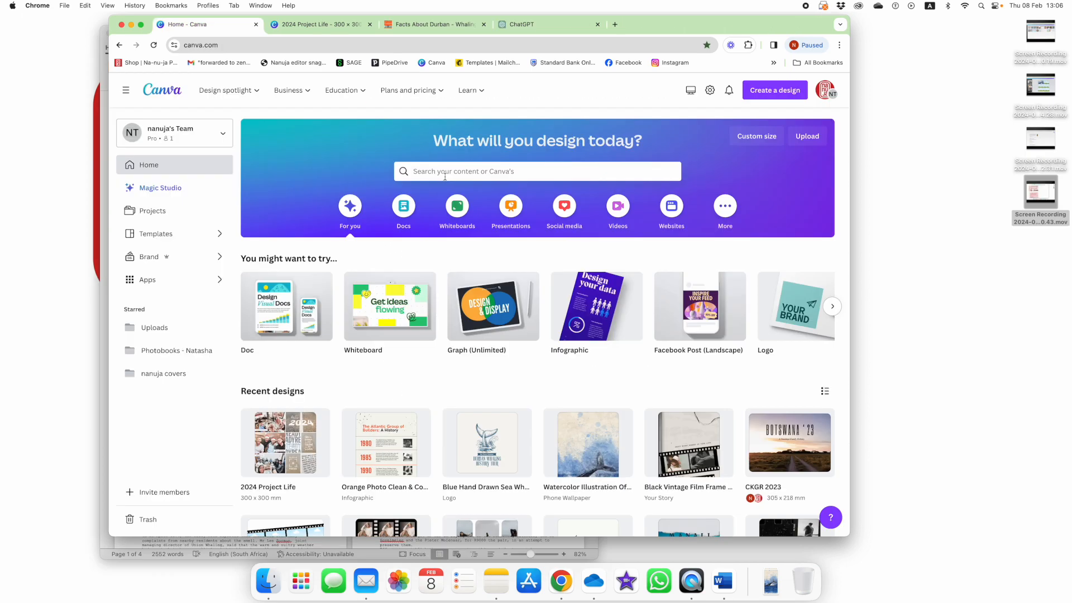
Search 'whaling logo' and start editing the Blue Hand Drawn Sea Whale Fish Logo template.
click(439, 171)
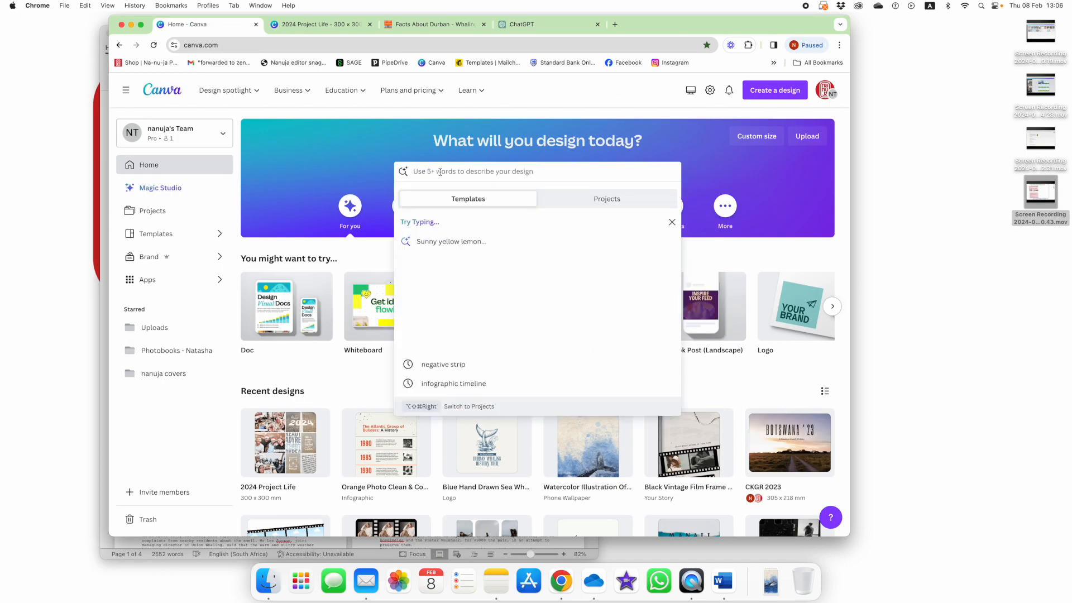
text(whaling logo)
key(Return)
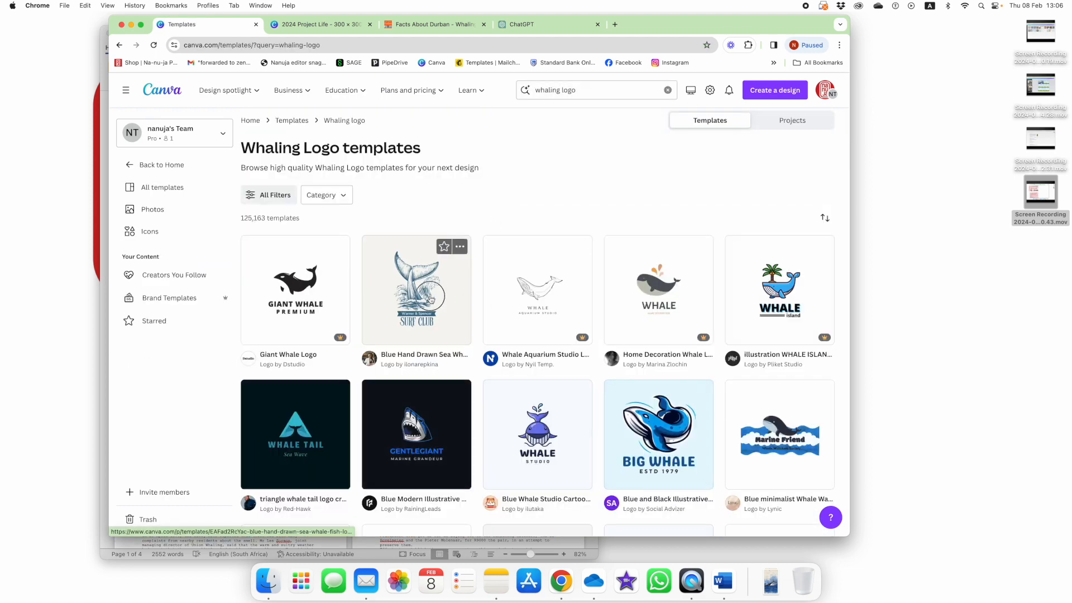
click(430, 300)
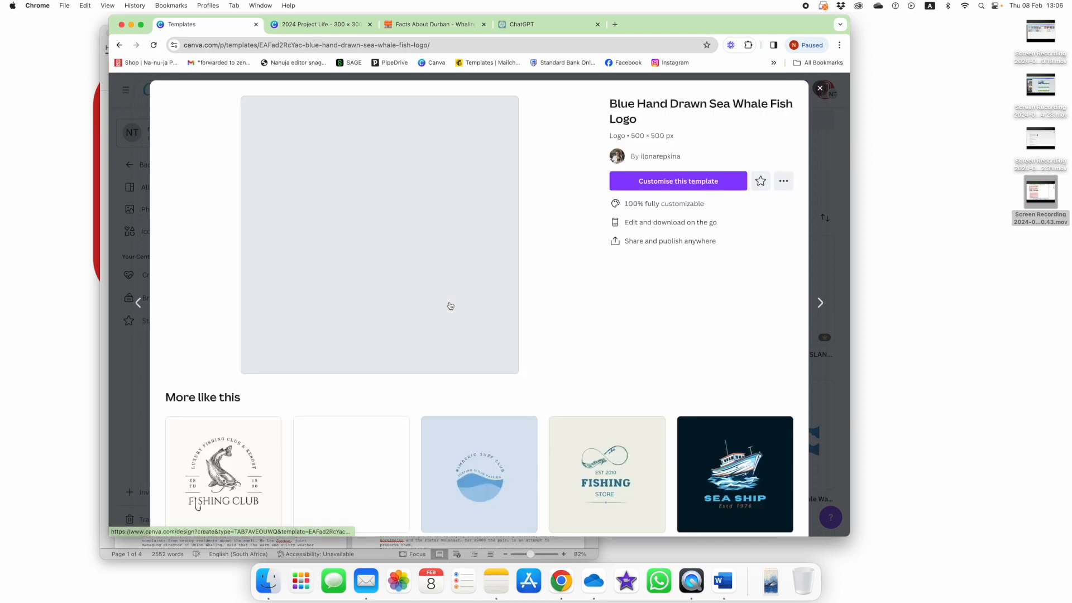
click(690, 186)
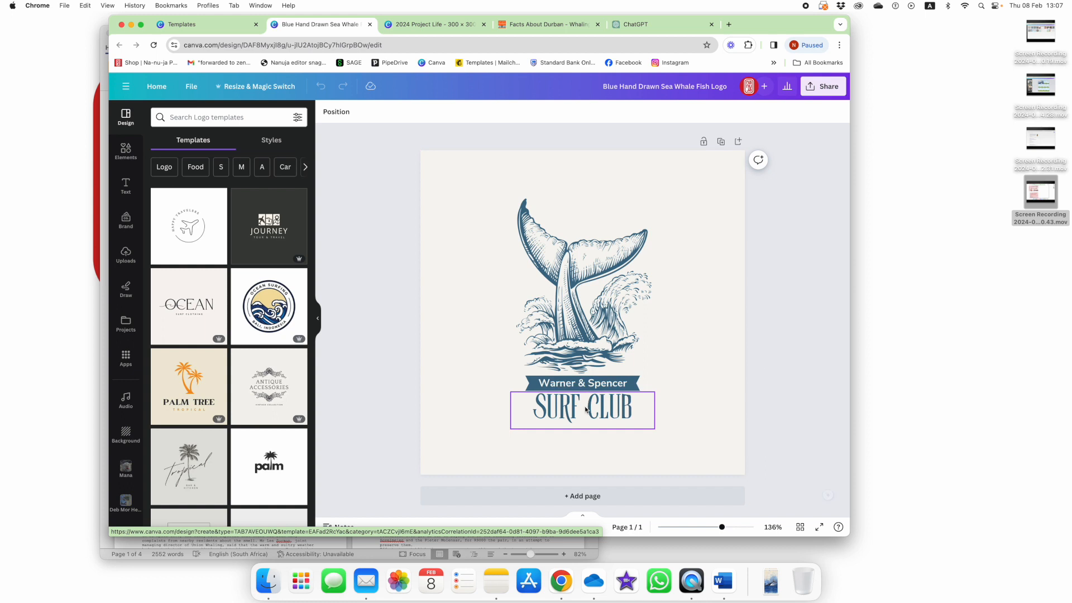
Replace SURF CLUB with 'DURBAN WHALING HISTORY TOUR', widening and centring the title box.
click(585, 410)
click(586, 409)
text(DURBAN)
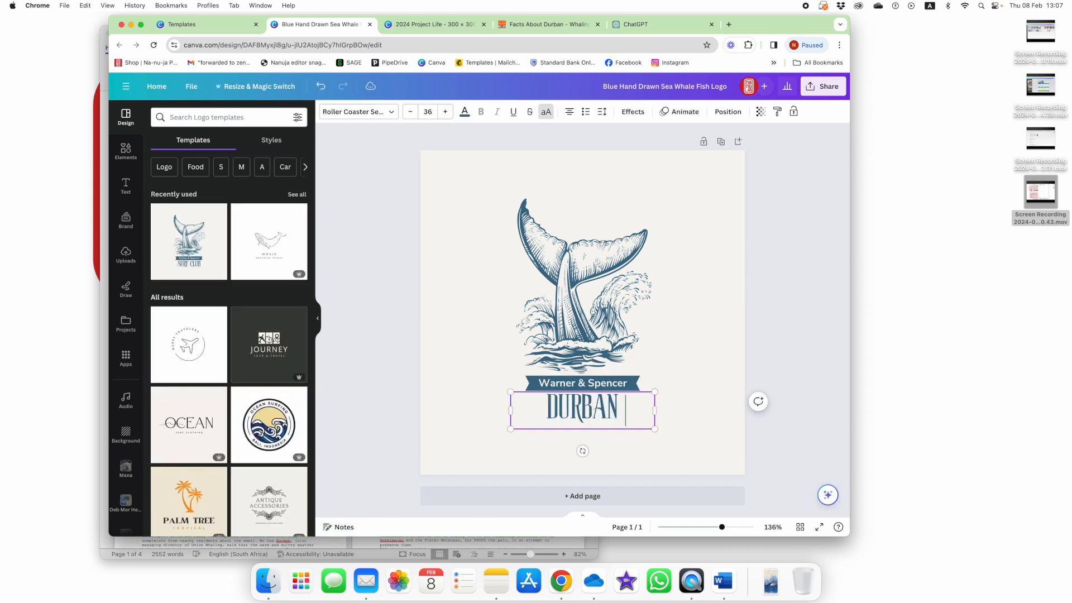
text( WHA)
key(BackSpace)
text(H)
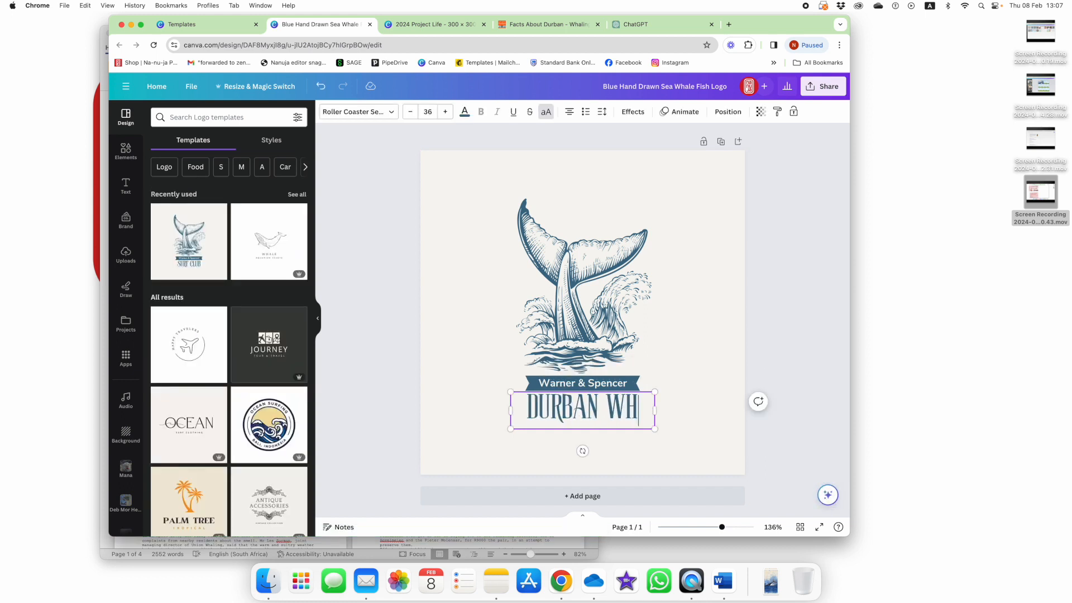
text(ALING HISTORY TOUR)
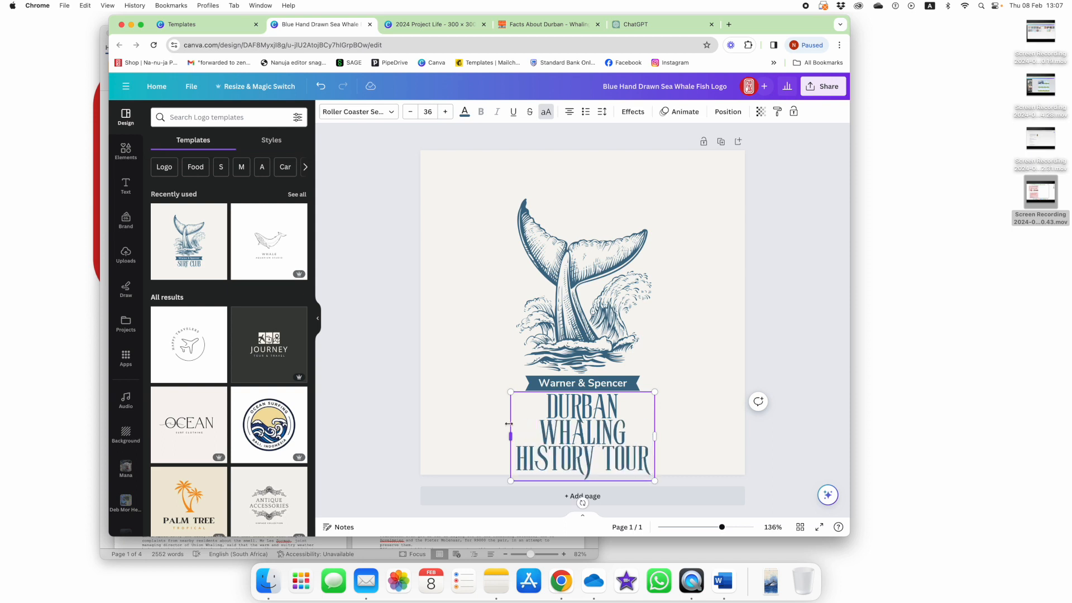
drag(508, 424, 489, 433)
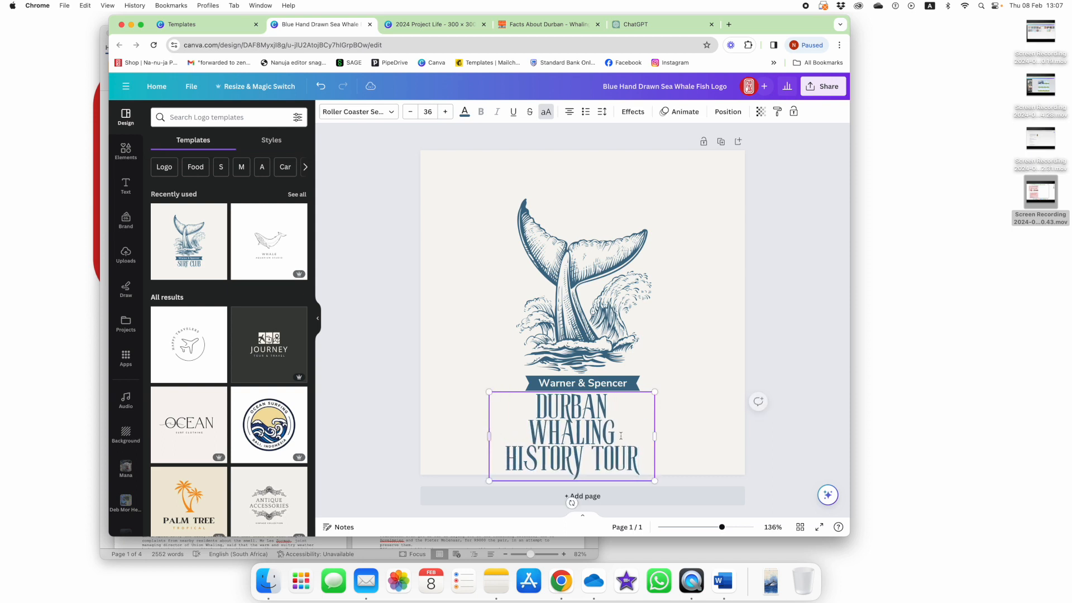
drag(654, 436, 677, 429)
click(694, 433)
drag(587, 421, 589, 424)
click(688, 370)
Replace the ribbon's Warner & Spencer text with the author's byline.
double_click(597, 383)
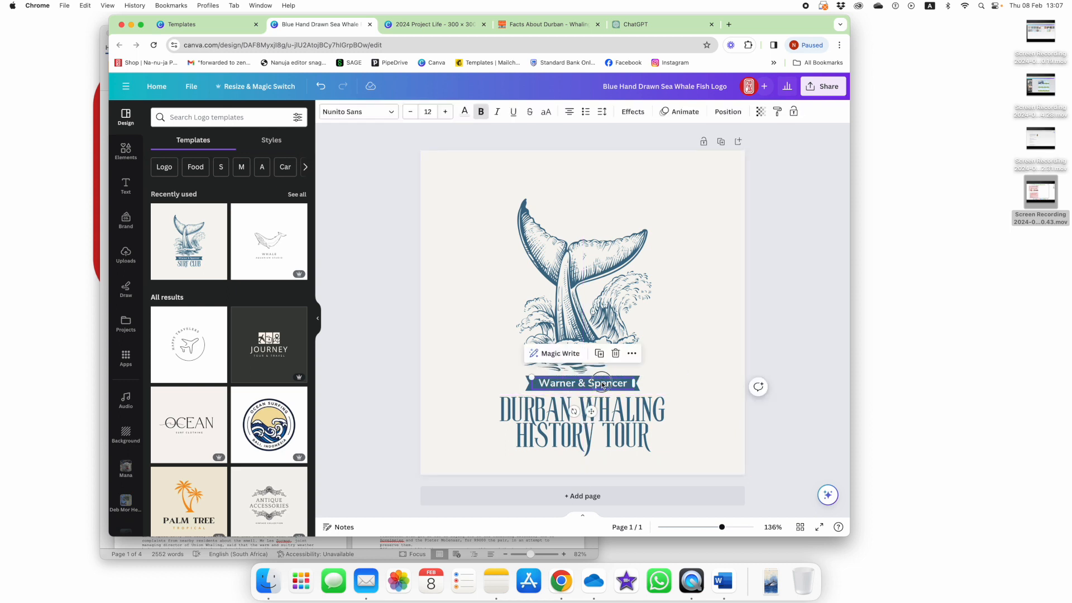
text(by David Nei)
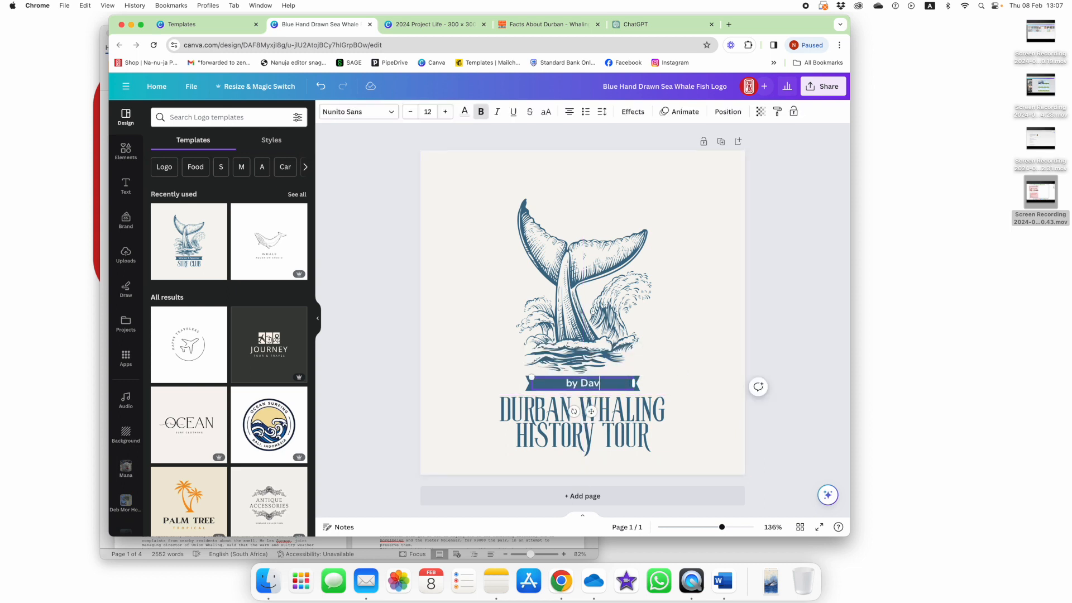
text(son)
click(787, 366)
Group the whale, ribbon and title and copy the logo to the 2024 Project Life design.
drag(393, 184, 681, 453)
click(593, 176)
right_click(584, 240)
click(626, 258)
click(427, 24)
right_click(685, 229)
Paste the whale logo onto Page 15, shrunk into the upper right.
click(728, 281)
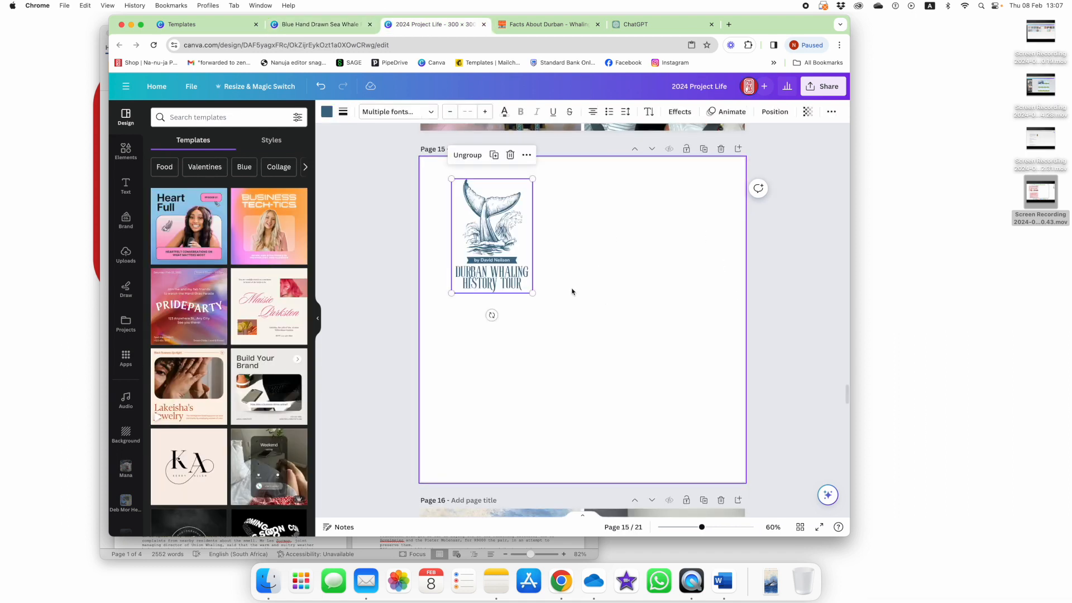
drag(482, 226, 680, 208)
drag(725, 281, 698, 219)
click(608, 273)
Add the whale watercolour image at full page height on the right, cropped narrower.
click(125, 323)
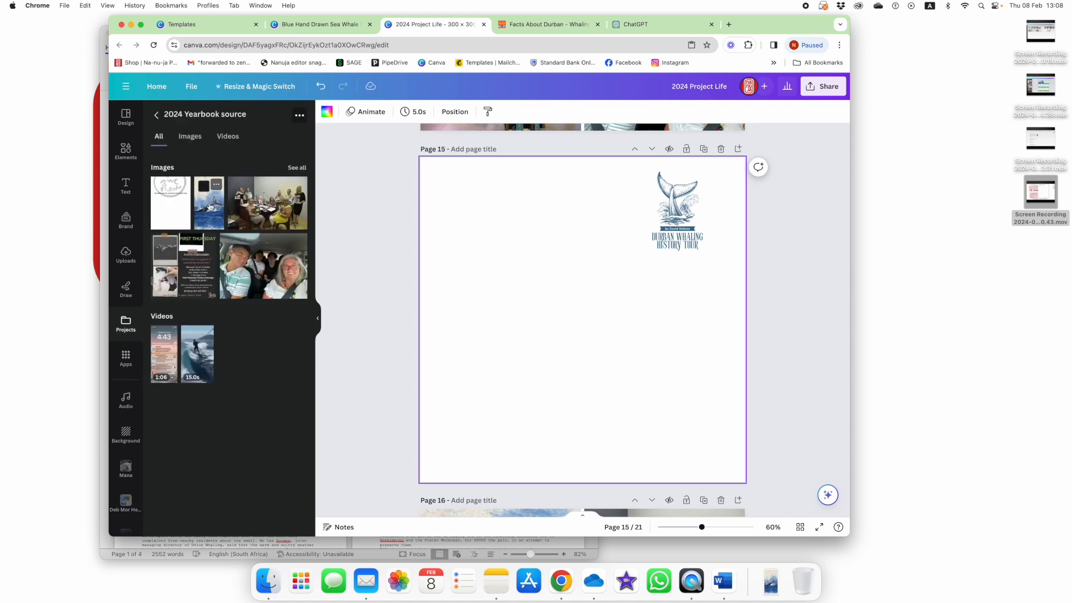
click(210, 207)
drag(612, 265, 705, 224)
drag(609, 400, 567, 481)
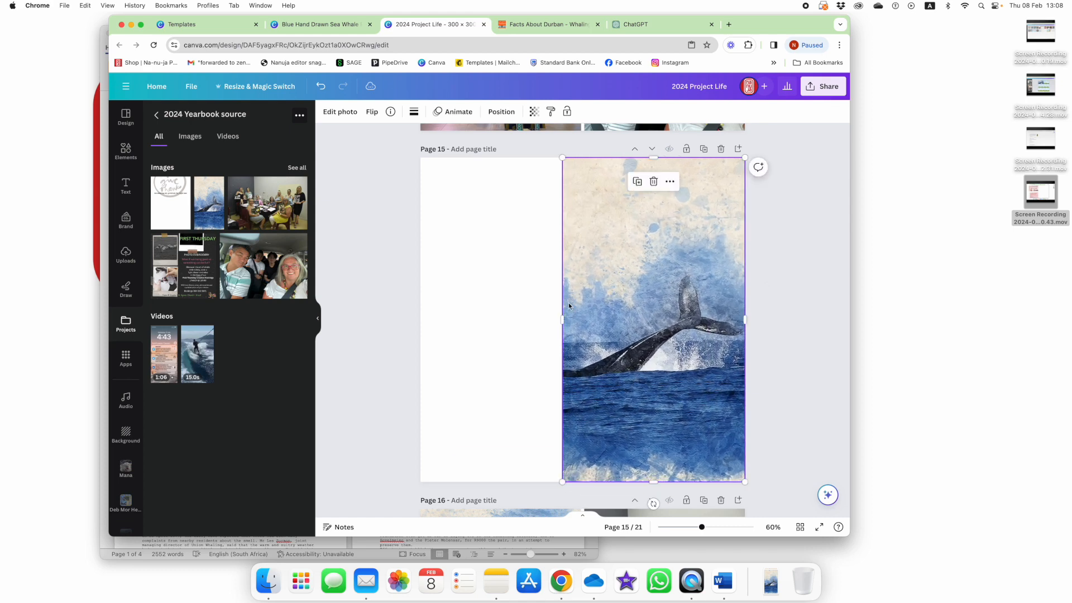
drag(577, 316, 610, 313)
Send the whale image behind the logo and set its transparency to 32.
right_click(688, 268)
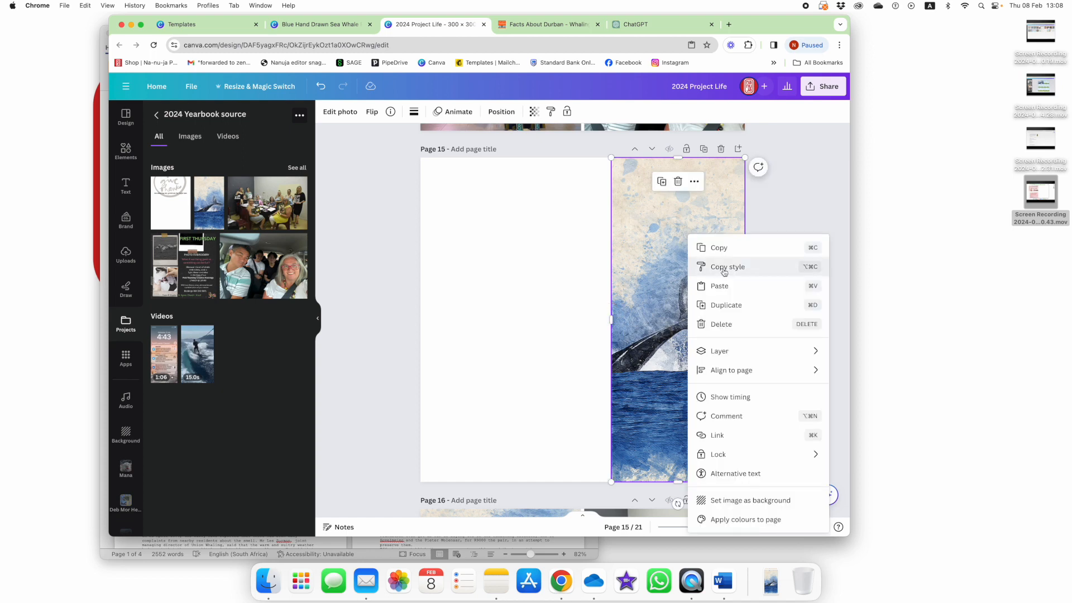
mouse_move(731, 350)
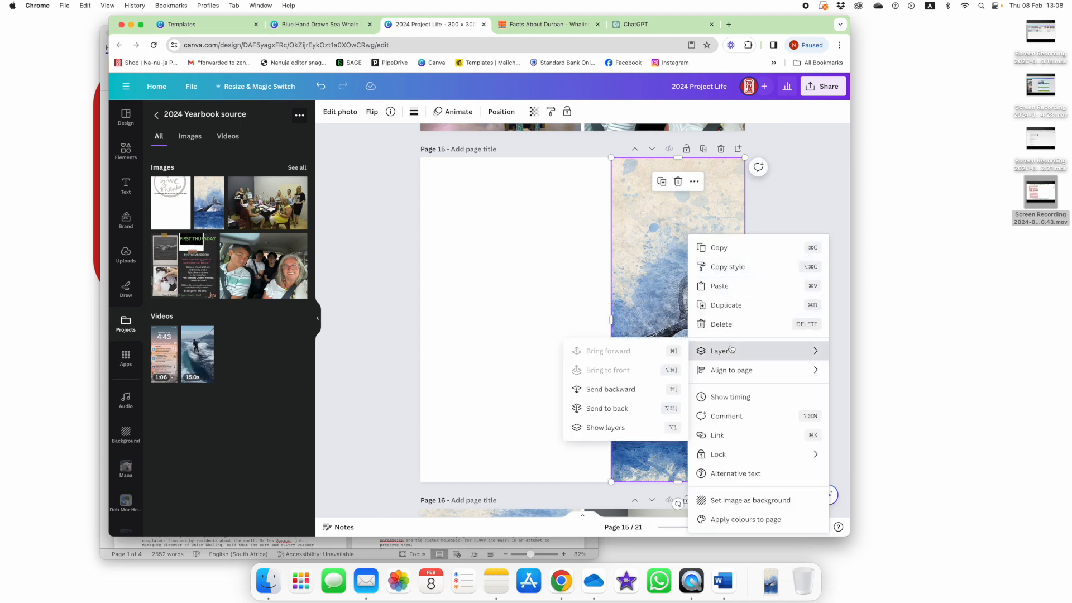
click(626, 408)
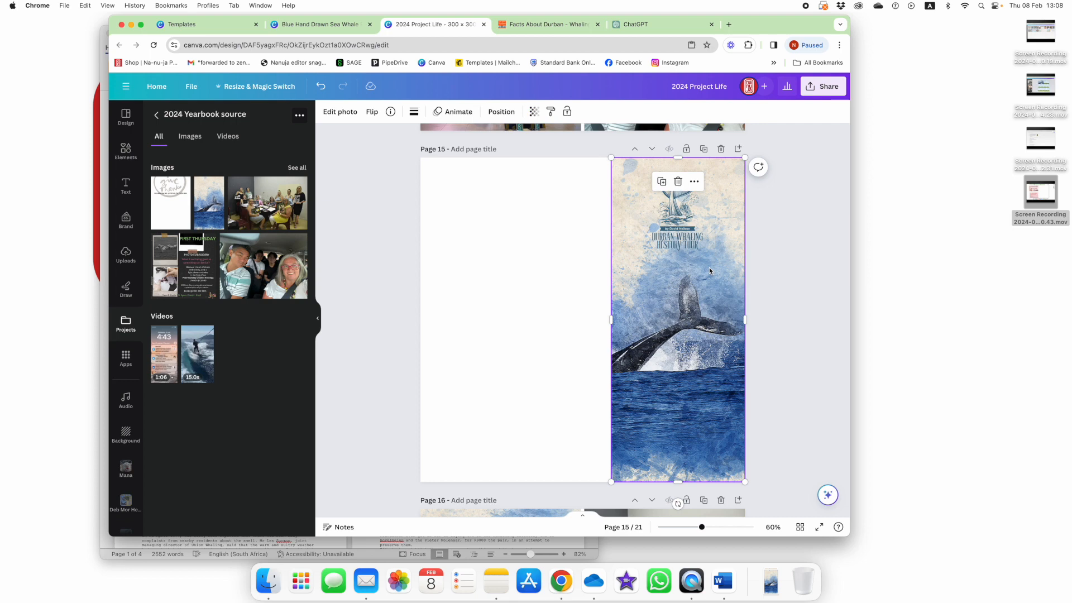
click(534, 112)
drag(534, 151, 471, 152)
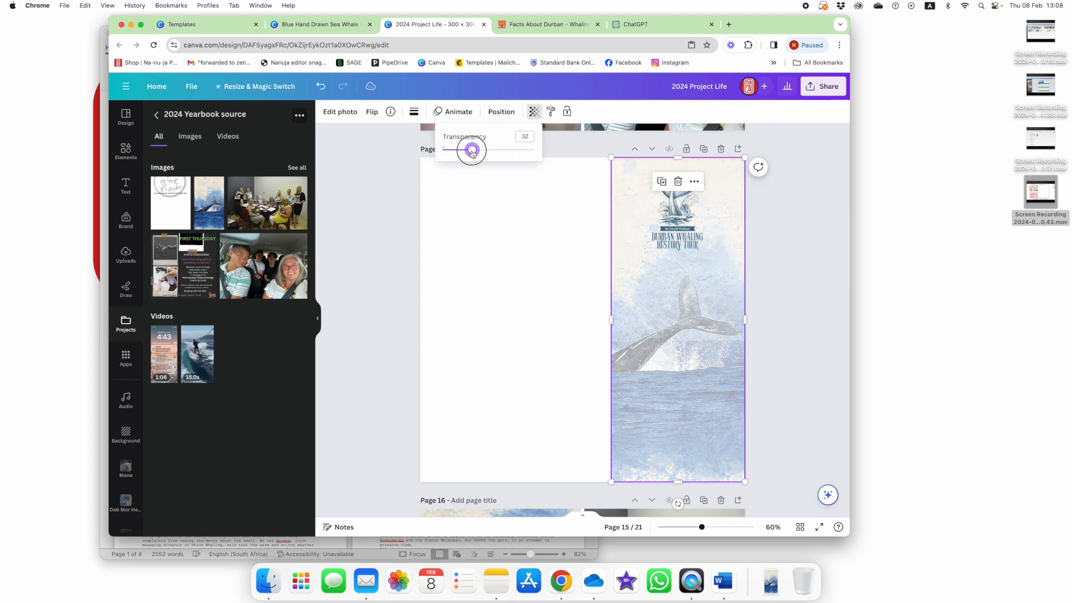
click(788, 222)
Search the Elements library for 'grid'.
click(125, 151)
text(grid)
click(192, 160)
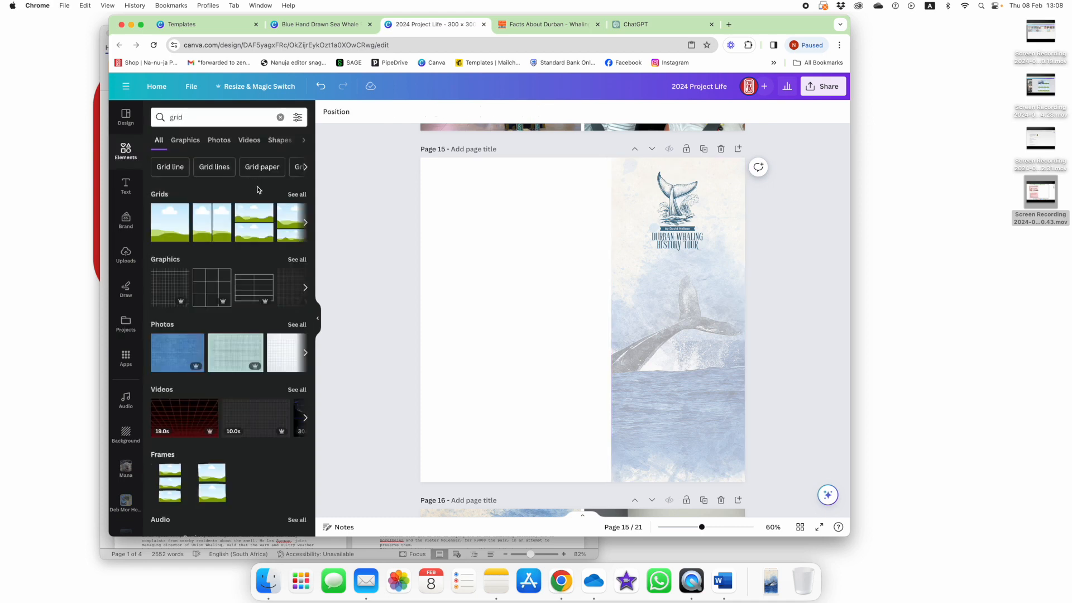
Add a three-by-two photo grid and size it into Page 15's upper left.
click(298, 195)
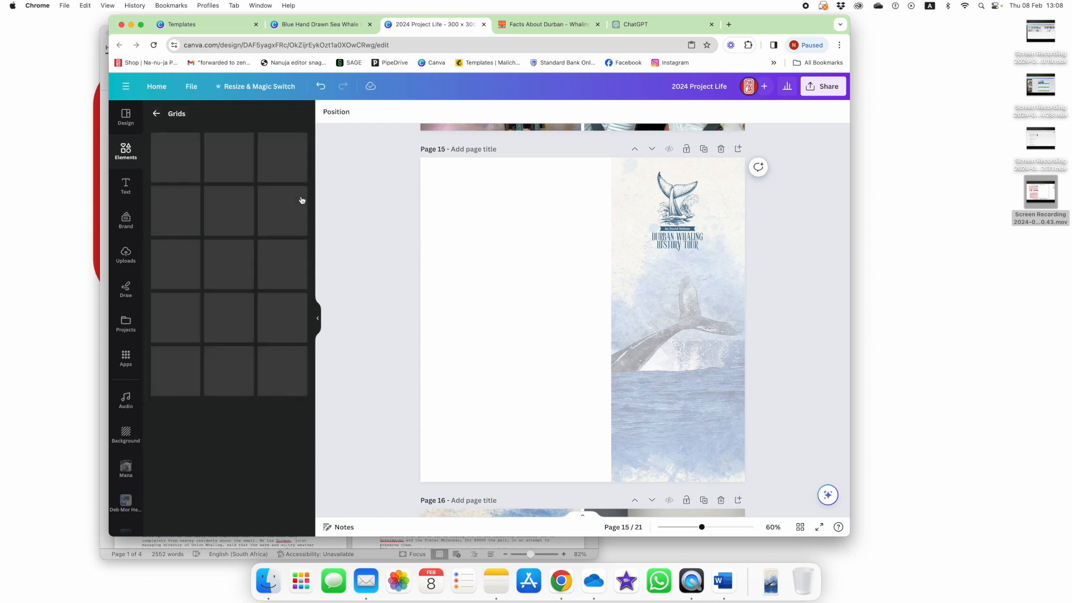
scroll(240, 273, down, 5)
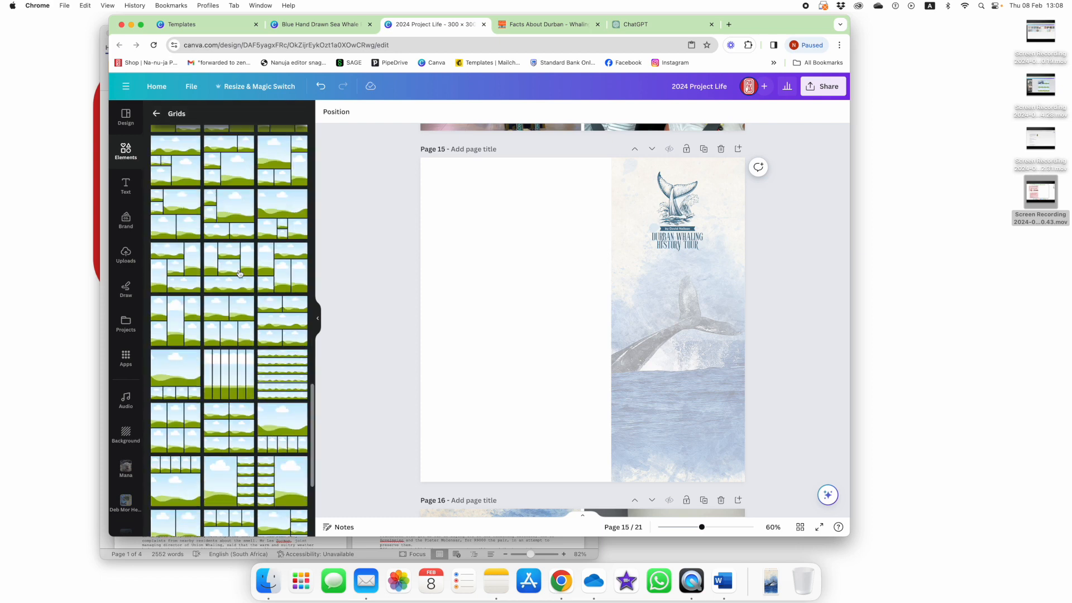
click(191, 434)
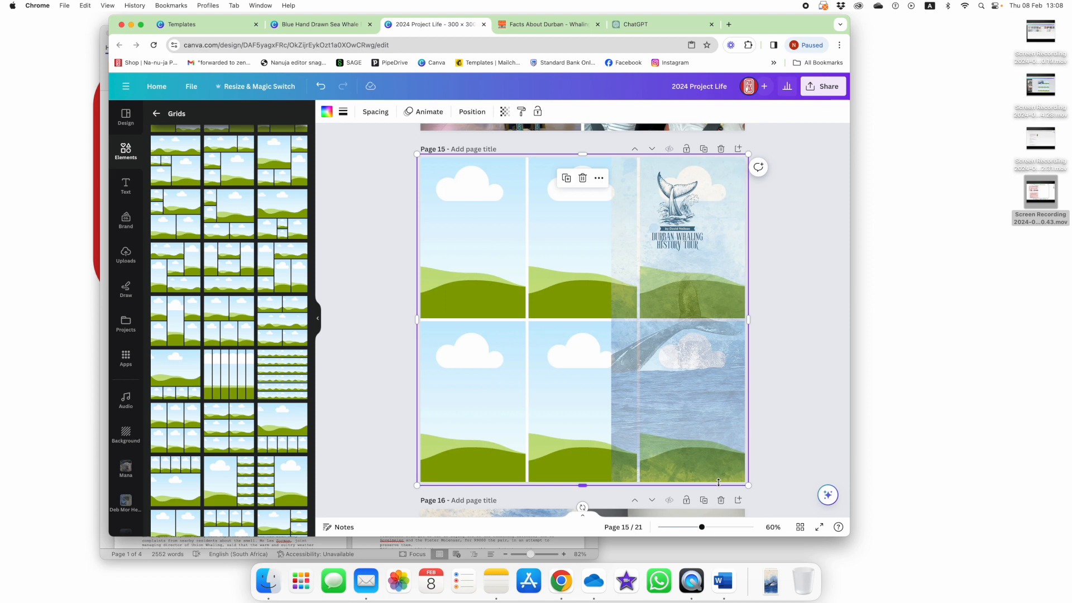
scroll(719, 482, down, 1)
drag(748, 479, 608, 264)
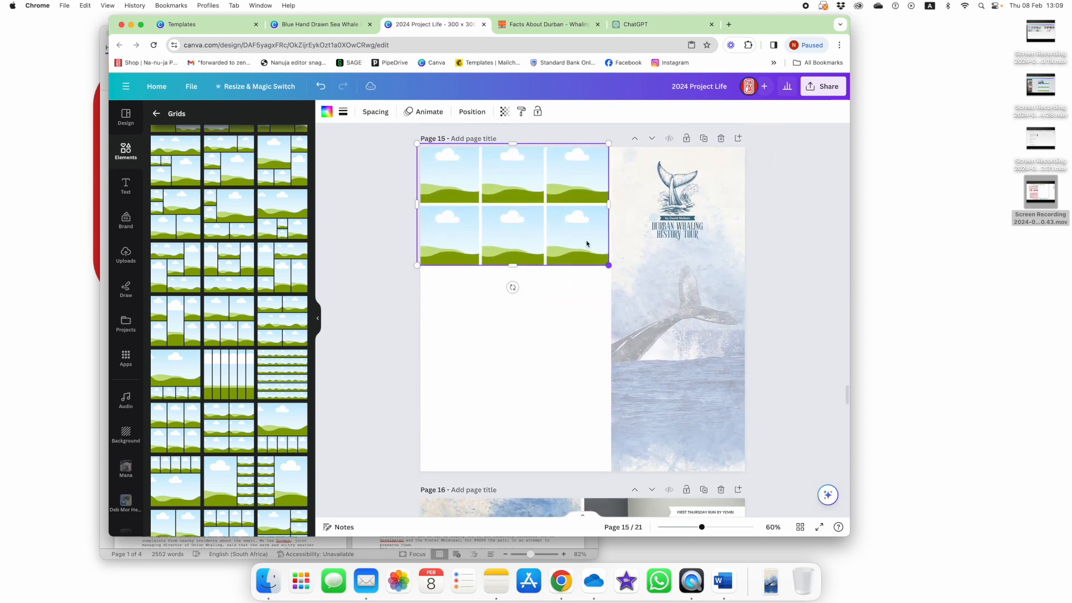
drag(416, 144, 421, 146)
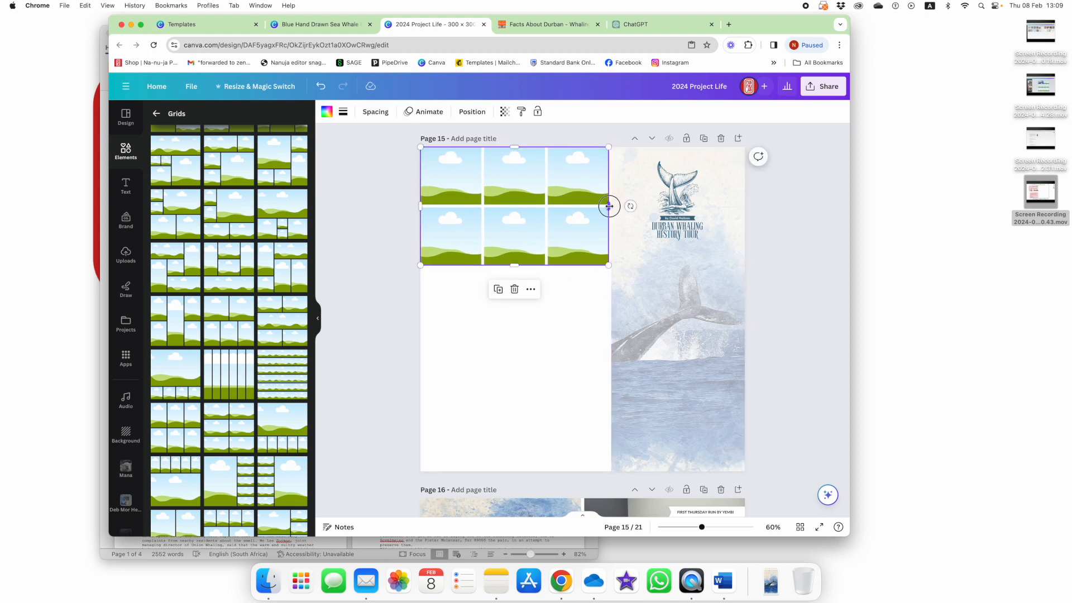
drag(610, 206, 613, 206)
drag(516, 264, 531, 323)
Duplicate the grid twice and stack the three copies down the left side.
click(500, 278)
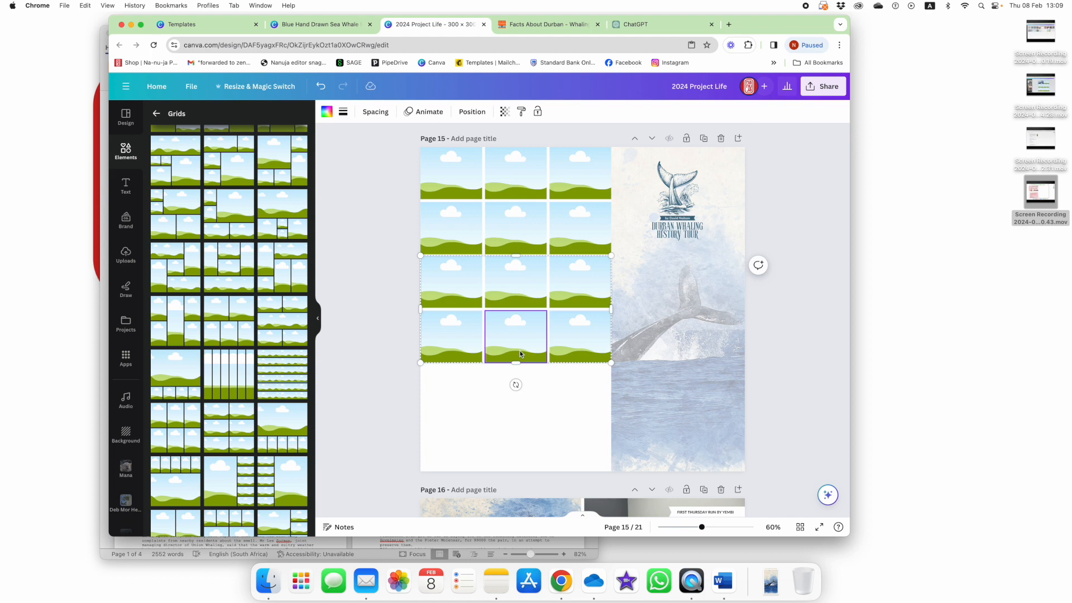
right_click(518, 349)
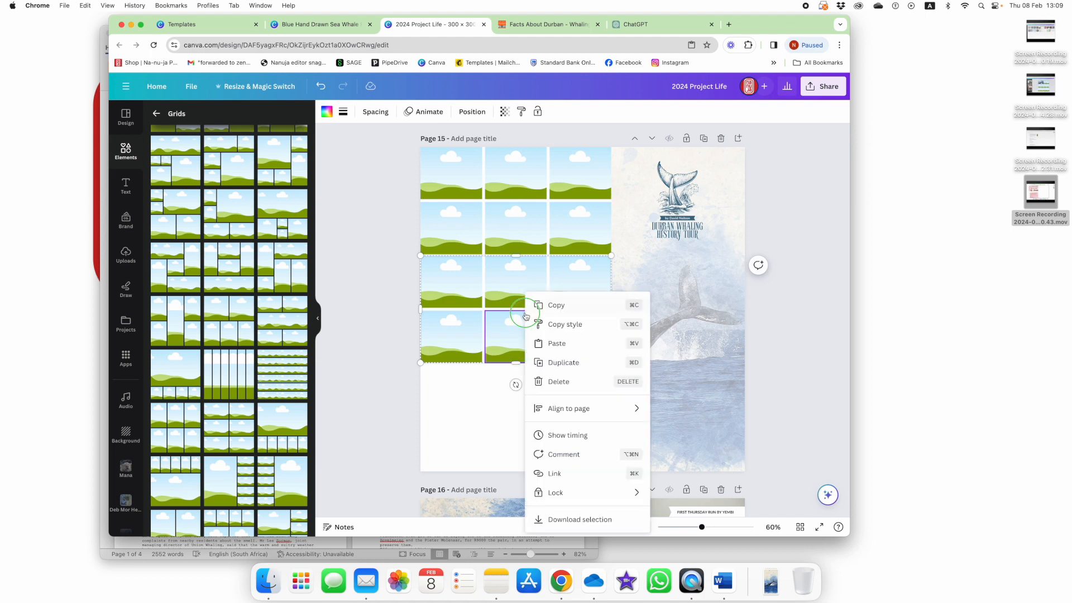
click(553, 361)
click(362, 363)
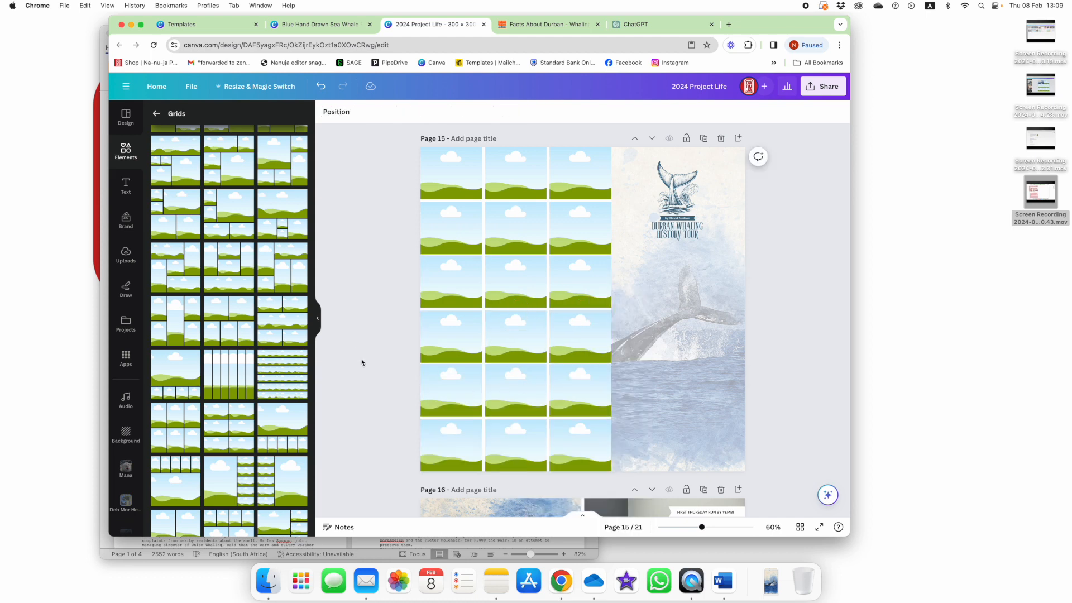
drag(529, 391, 528, 390)
click(360, 334)
drag(387, 177, 508, 472)
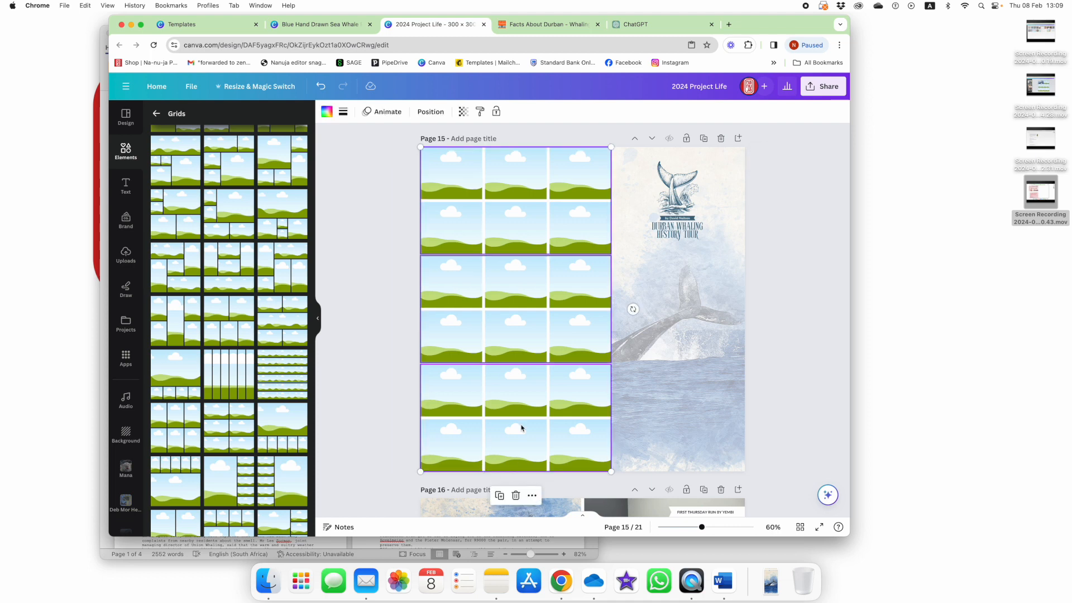
click(779, 337)
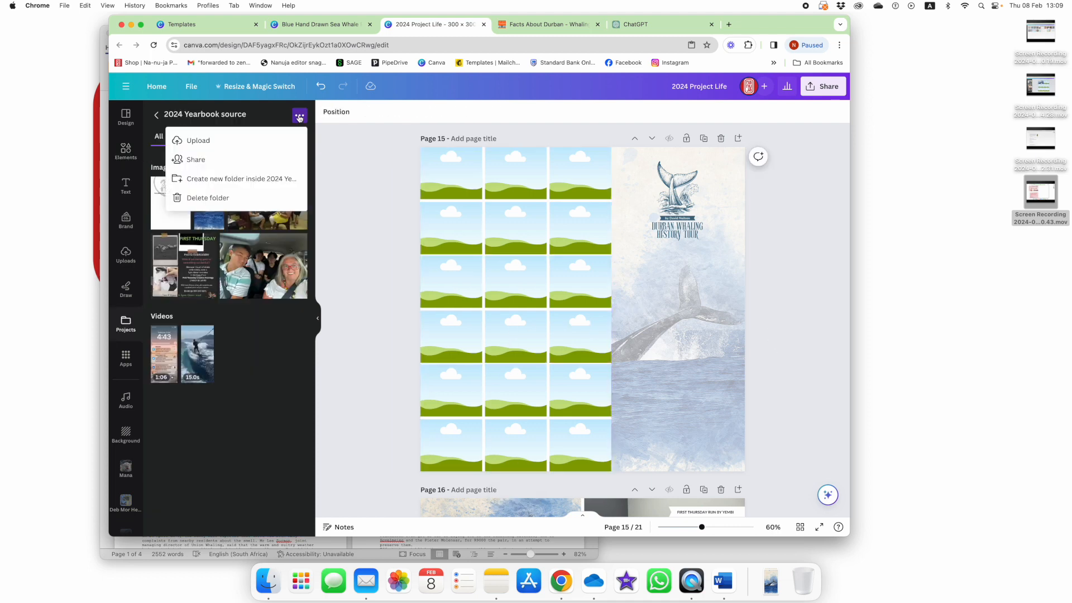
Upload every file in Design > History except 1907.docx to the 2024 Yearbook source folder.
click(228, 143)
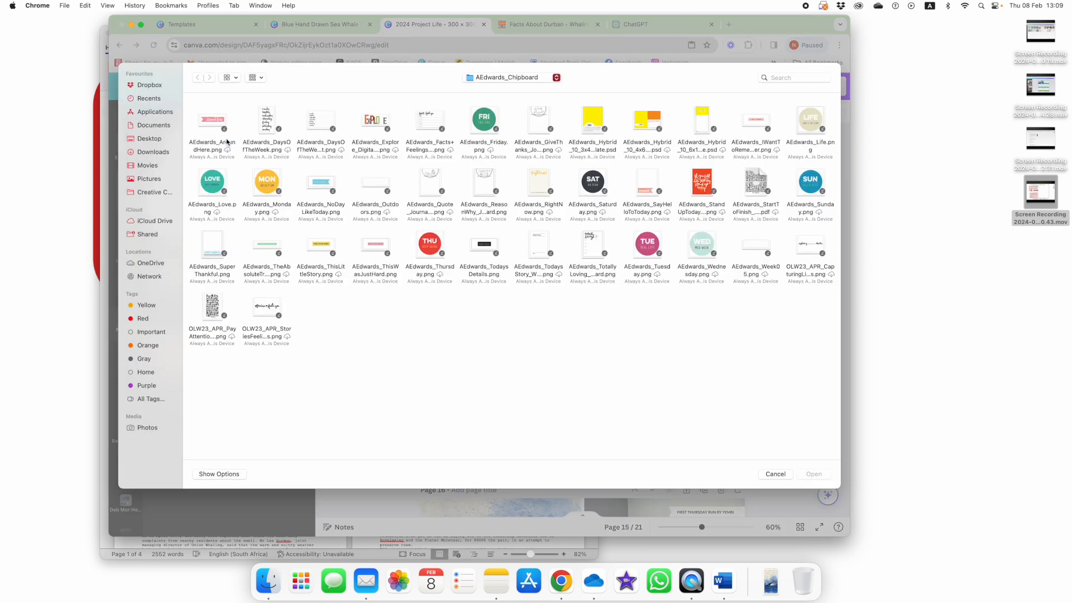
click(538, 78)
click(516, 87)
click(750, 124)
double_click(749, 124)
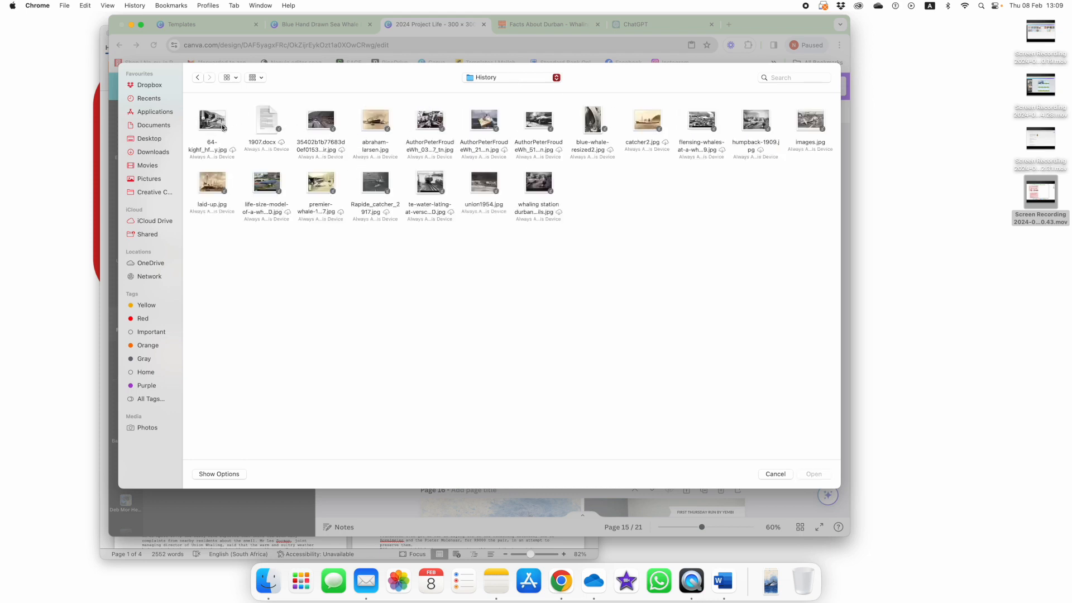
key(super+a)
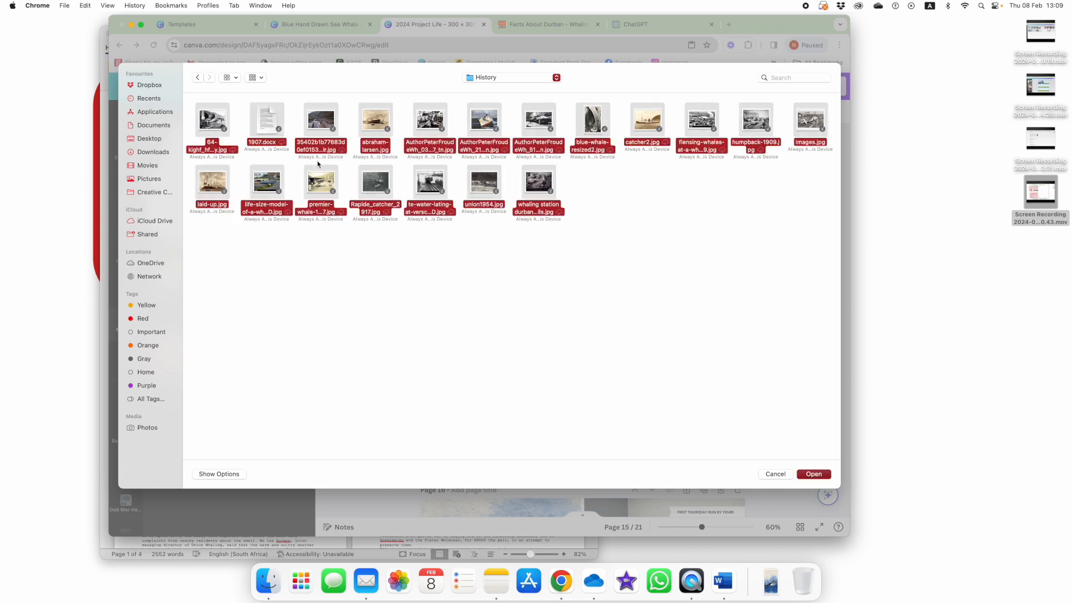
super+click(271, 118)
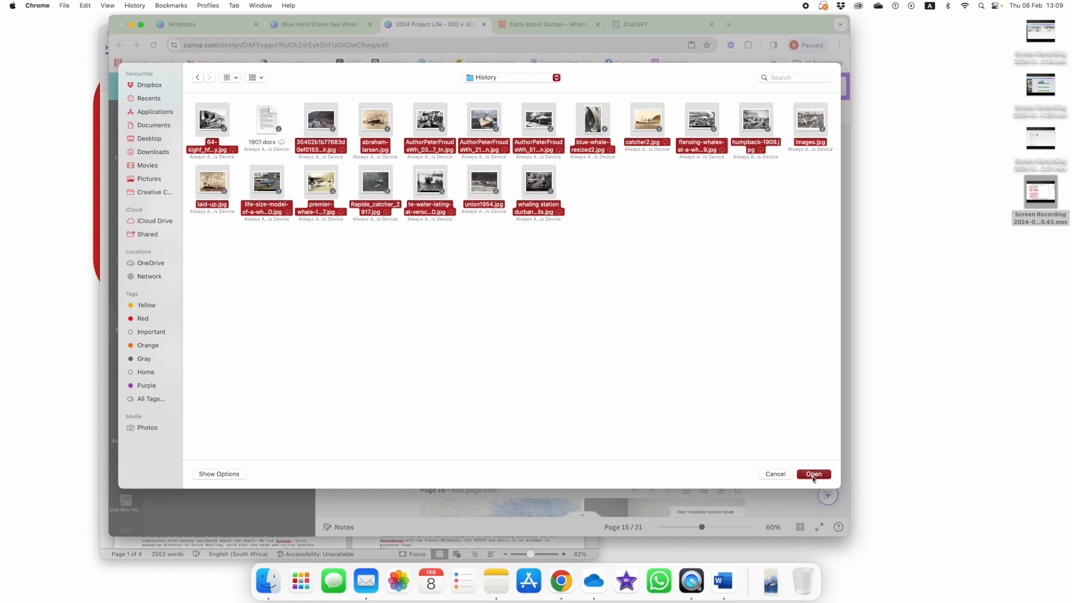
key(Return)
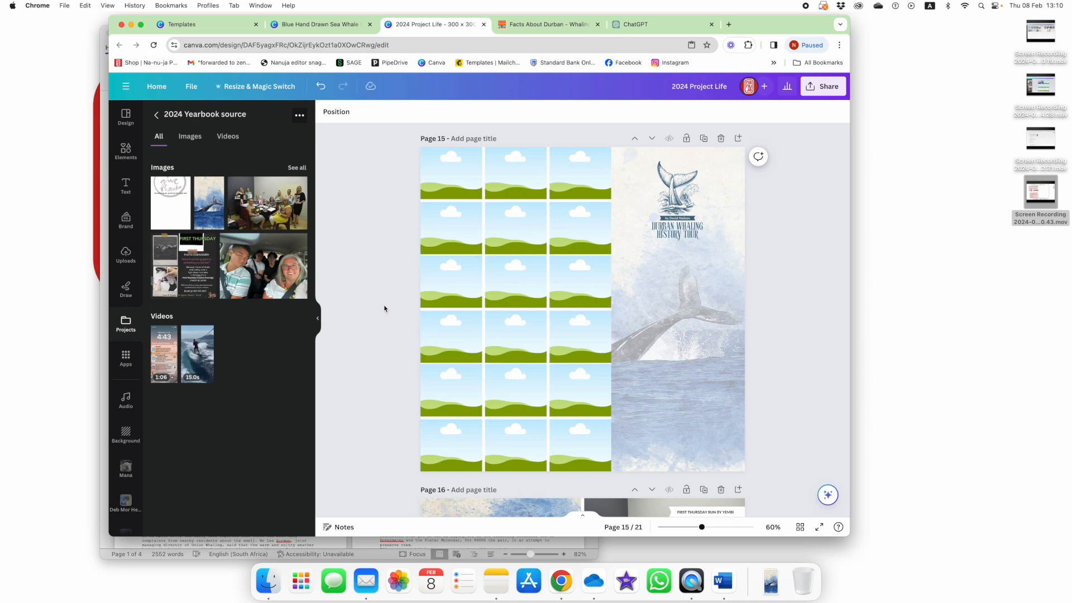
Drag the first batch of historic whaling photos into Page 15's grid frames, reframing one.
click(297, 168)
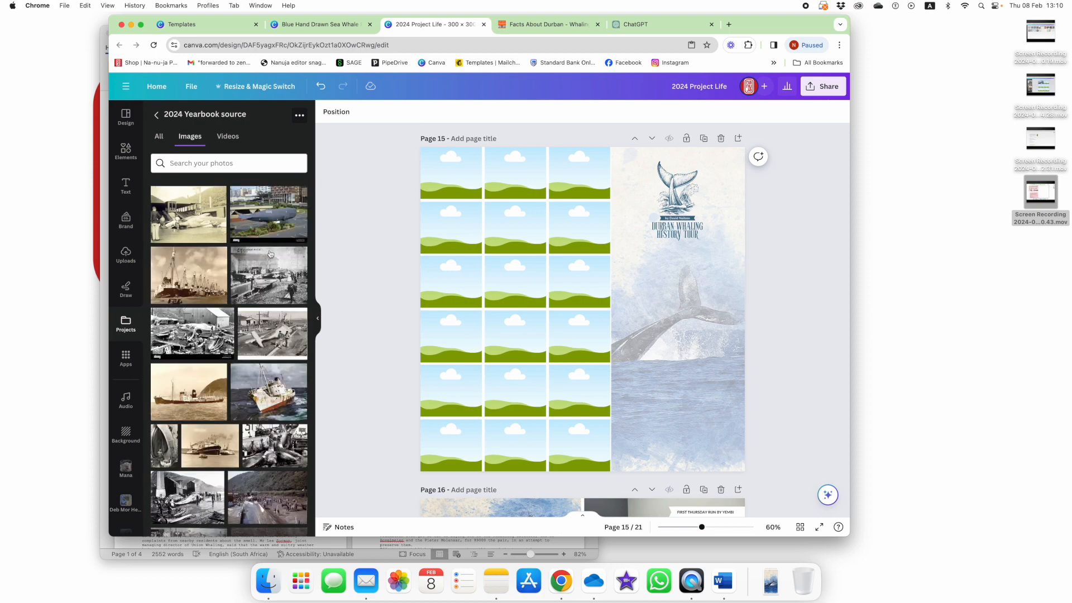
drag(270, 216, 581, 441)
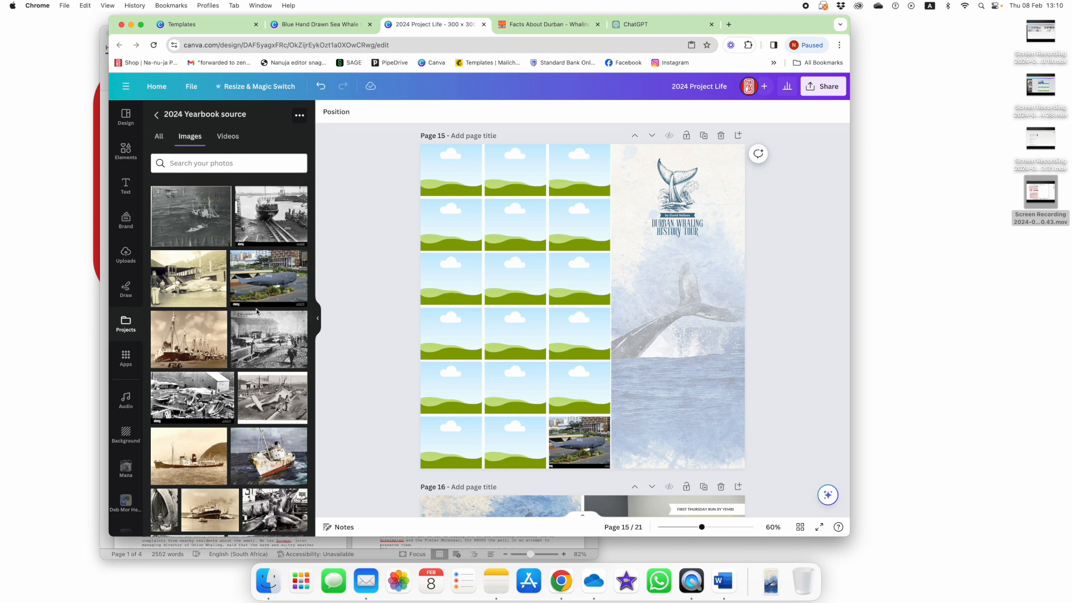
scroll(257, 312, down, 3)
scroll(257, 312, down, 1)
scroll(257, 311, down, 2)
scroll(257, 312, down, 2)
scroll(257, 312, down, 2)
drag(271, 429, 586, 167)
scroll(244, 402, down, 1)
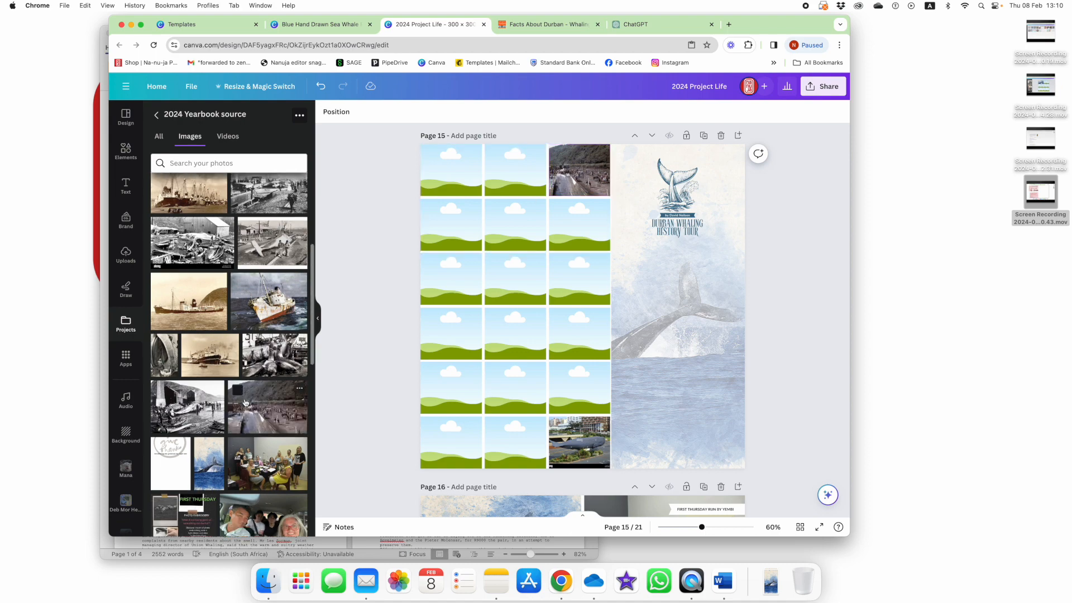
drag(192, 405, 514, 223)
scroll(515, 223, down, 1)
scroll(273, 354, down, 1)
drag(274, 347, 586, 219)
drag(211, 345, 451, 166)
drag(189, 291, 450, 276)
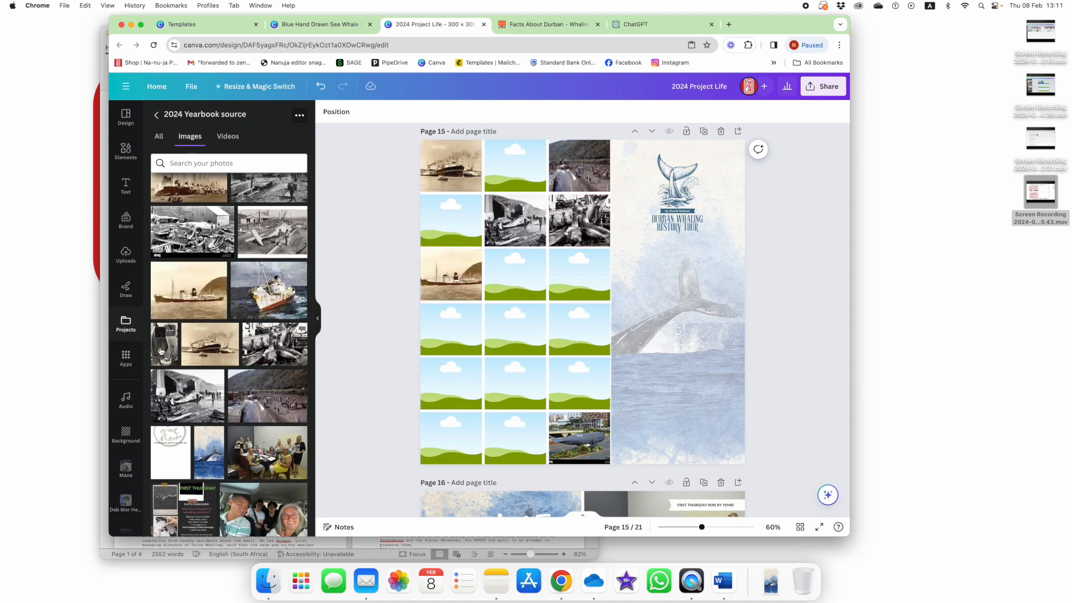
drag(161, 352, 515, 276)
double_click(515, 278)
drag(515, 278, 515, 260)
click(370, 318)
Fill the remaining grid frames except one with whaling photos and reposition one within its frame.
drag(269, 293, 579, 381)
drag(273, 235, 451, 222)
scroll(224, 234, up, 1)
drag(196, 237, 451, 383)
scroll(223, 251, up, 1)
drag(269, 252, 578, 275)
scroll(224, 257, up, 1)
drag(189, 263, 498, 334)
scroll(251, 262, up, 1)
drag(271, 223, 451, 331)
scroll(240, 263, up, 2)
drag(191, 277, 515, 385)
drag(269, 216, 582, 338)
drag(189, 216, 451, 435)
scroll(435, 413, down, 1)
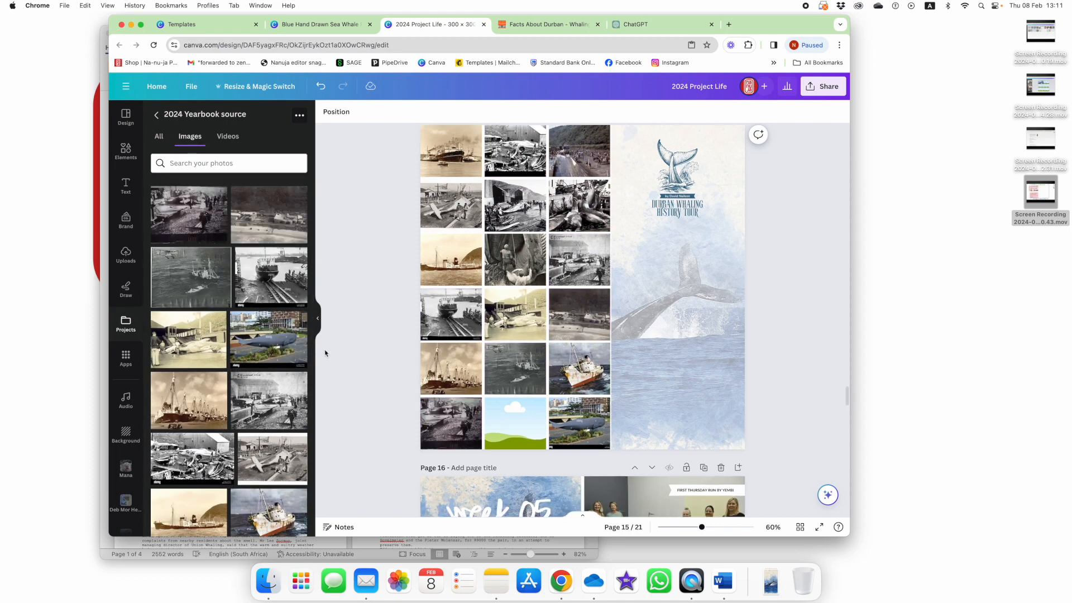
double_click(451, 204)
drag(451, 203, 411, 239)
key(Escape)
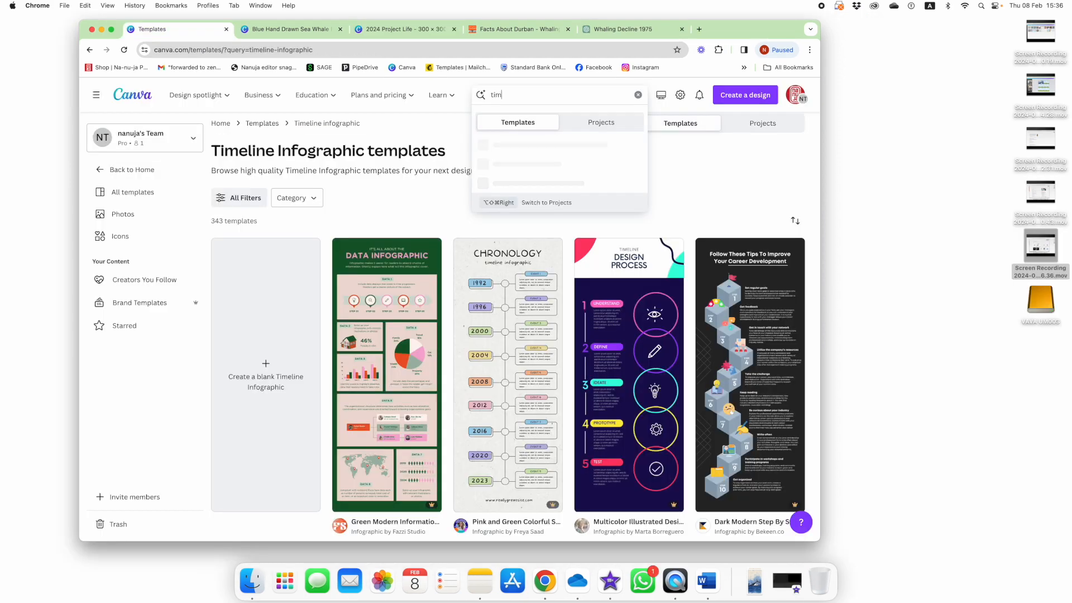
text(eline infographic)
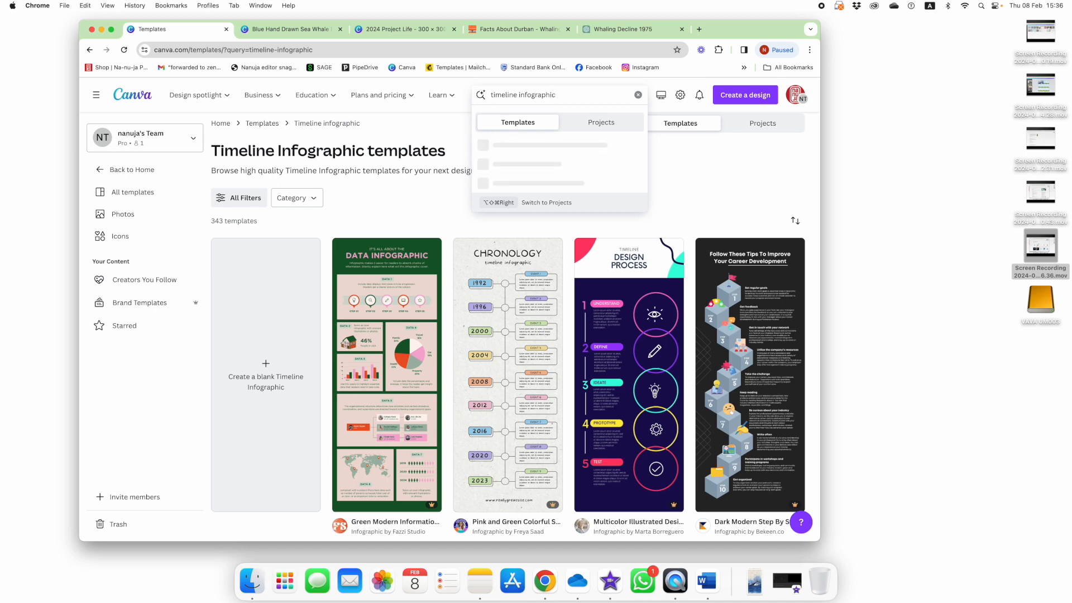
From the 'timeline infographic' results, customise the Orange Photo Clean & Corporate history timeline template.
key(Return)
scroll(508, 335, down, 1)
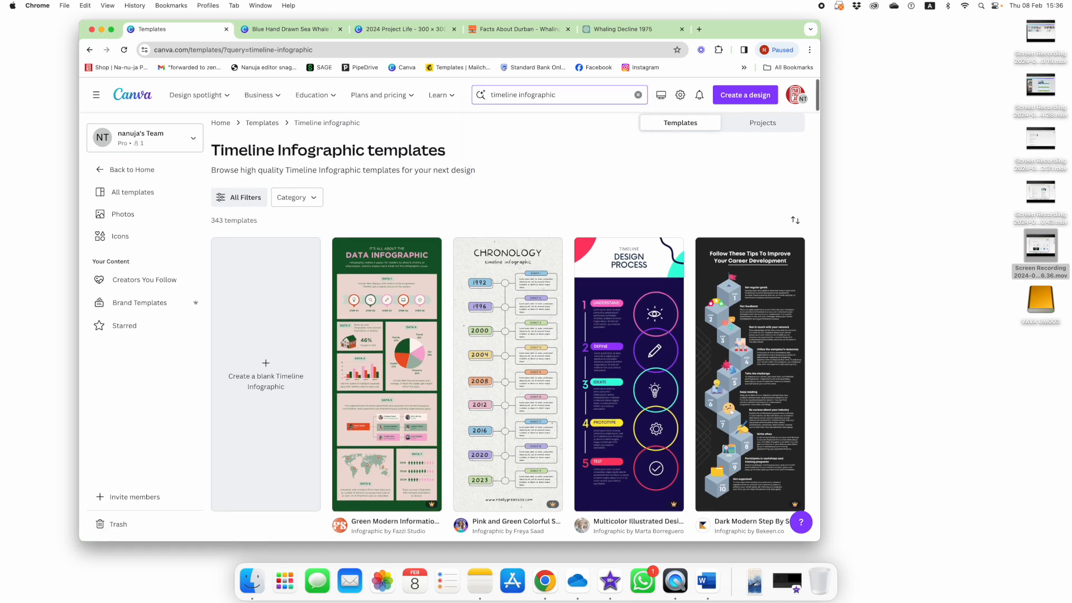
scroll(580, 259, down, 3)
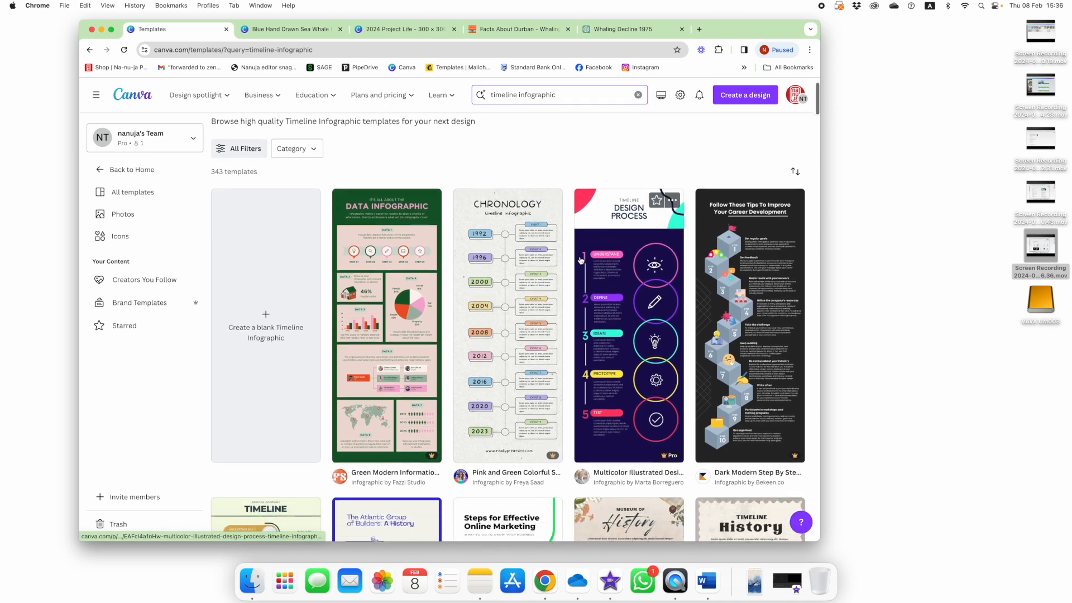
scroll(580, 260, down, 5)
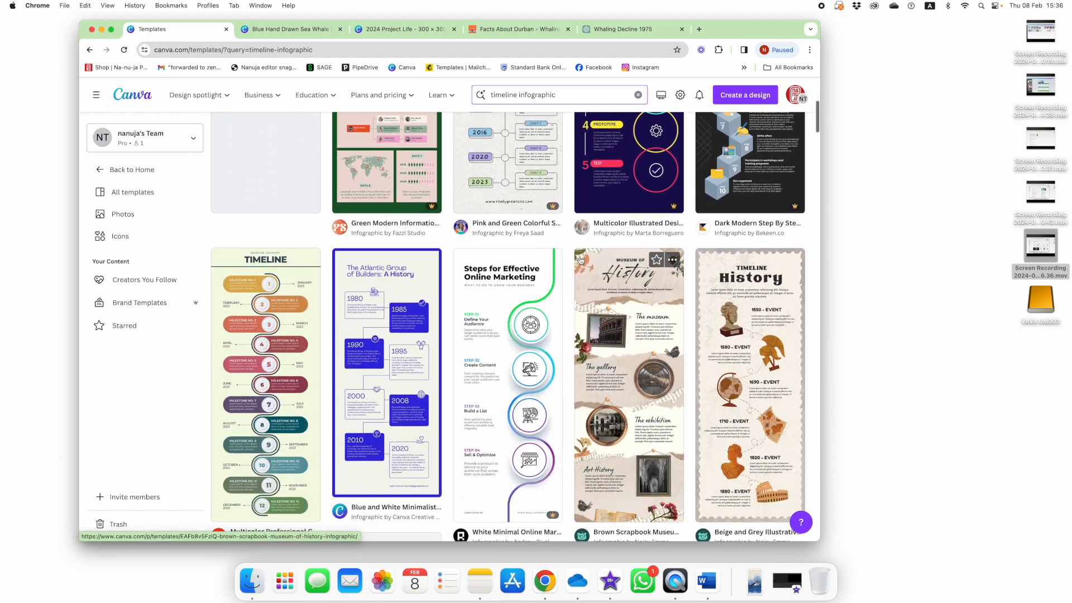
scroll(581, 261, down, 5)
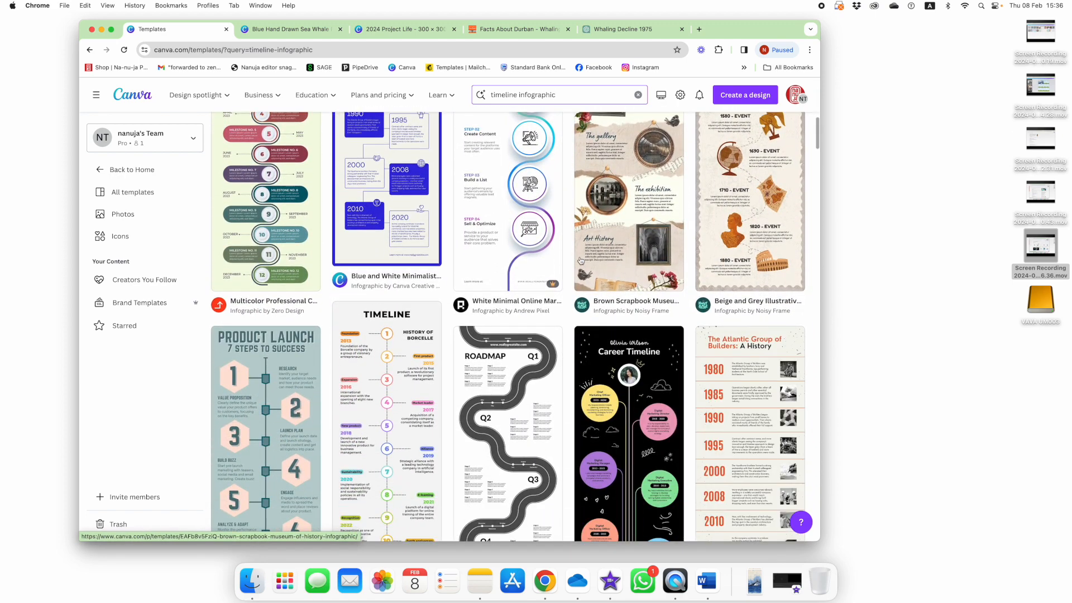
scroll(581, 260, down, 4)
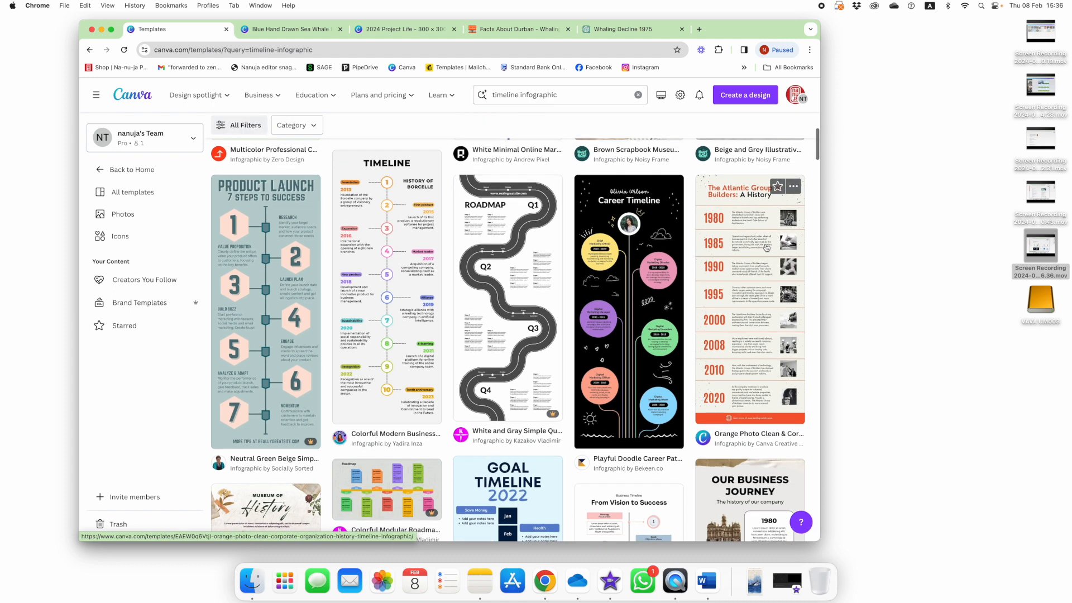
click(767, 248)
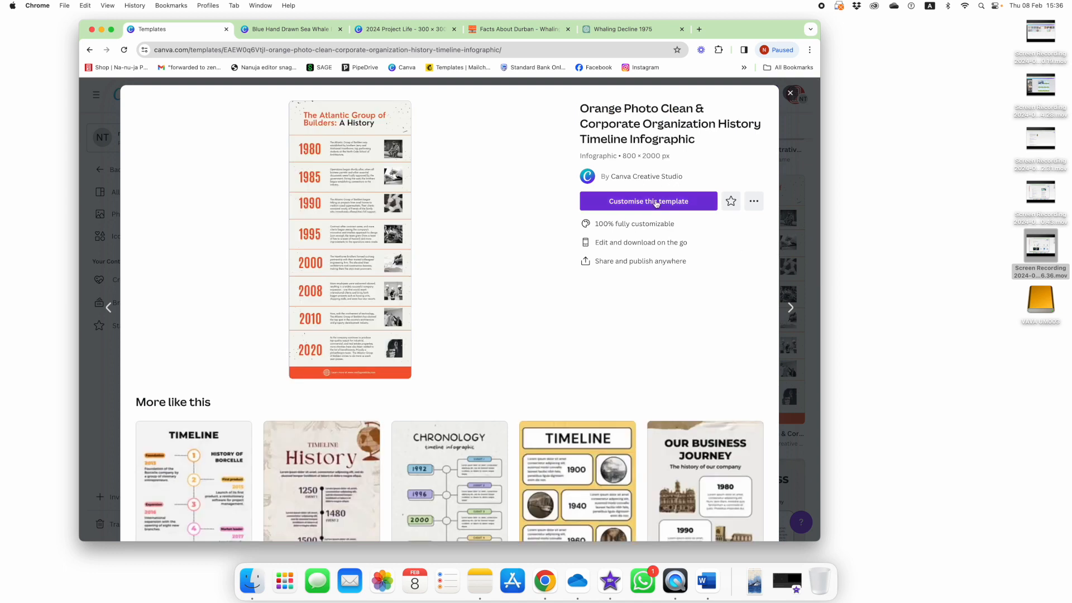
click(656, 203)
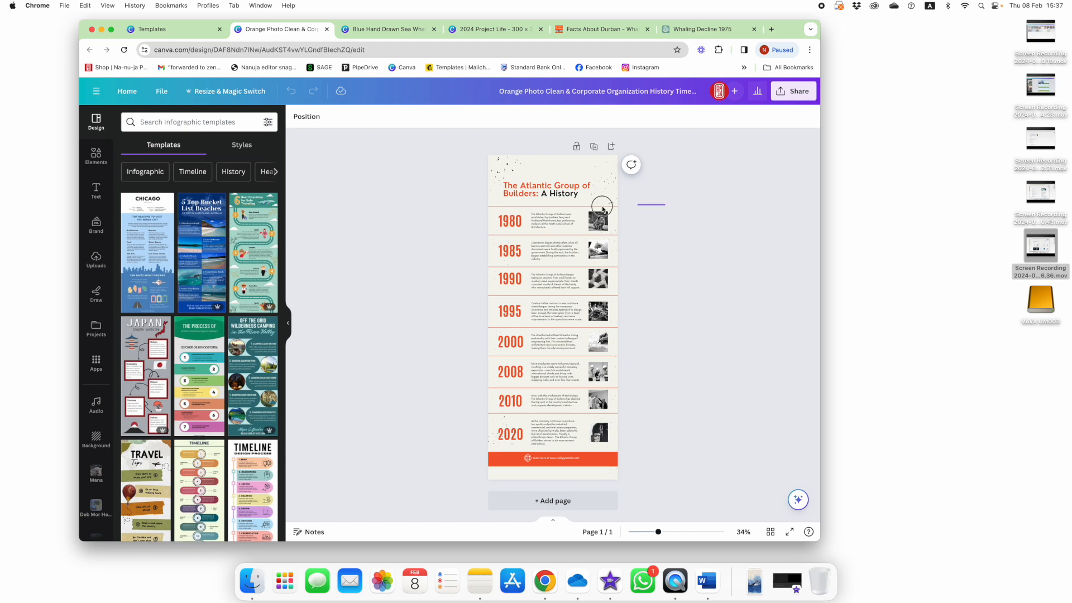
Copy the template's 1980–2000 timeline rows and paste them over the whale panel on page 15.
drag(602, 209, 501, 343)
right_click(514, 334)
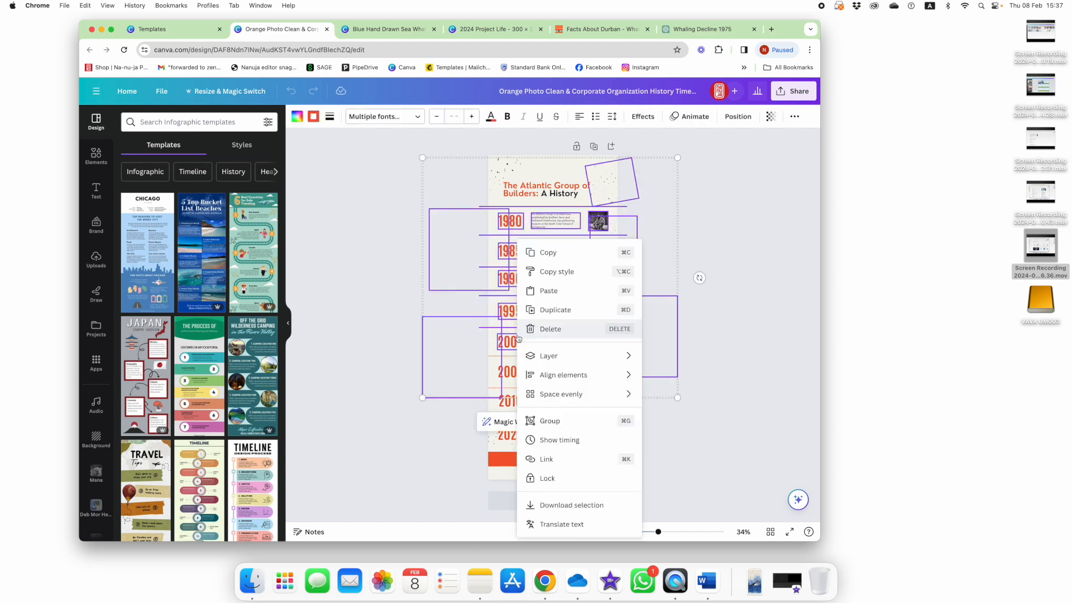
click(553, 256)
click(486, 29)
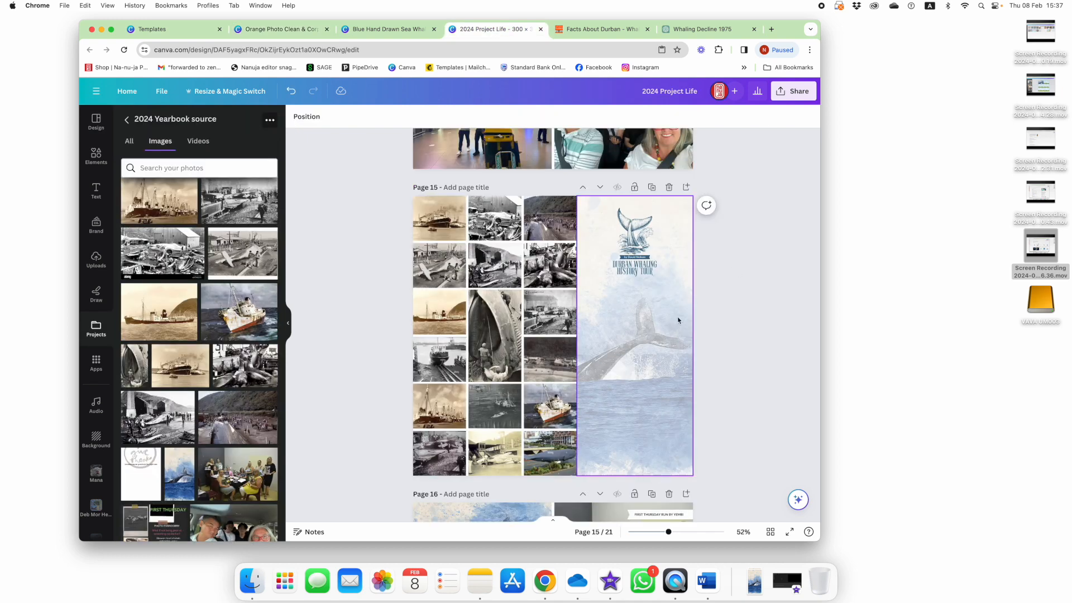
key(super+v)
drag(641, 303, 730, 340)
click(730, 249)
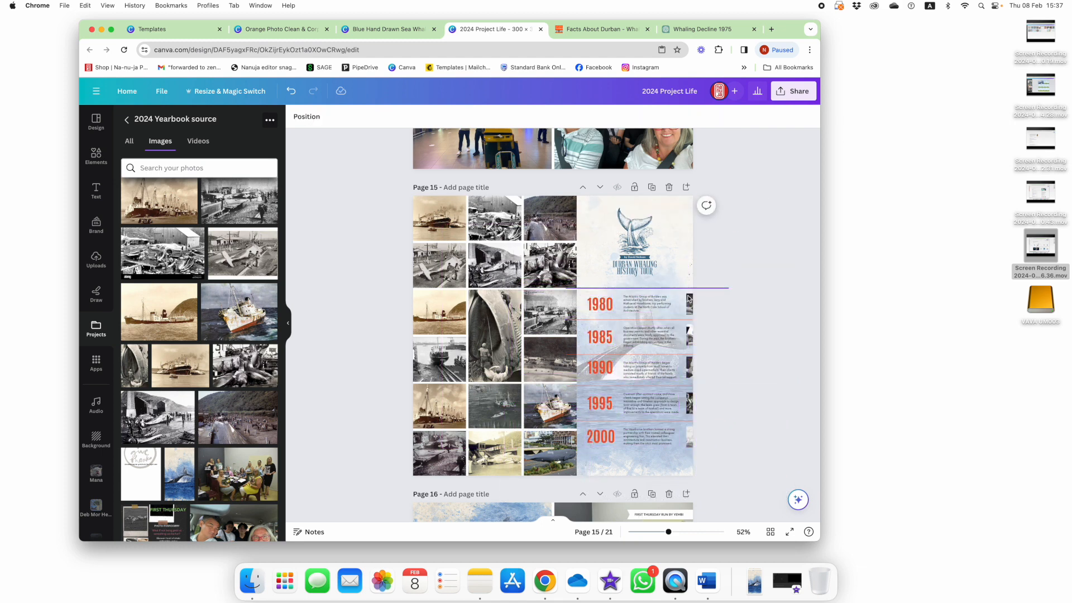
Delete the small photos beside 1980, 1985, 1990, 1995 and 2000 in the timeline.
click(690, 304)
key(Delete)
key(Delete)
click(691, 334)
key(Delete)
key(Delete)
click(690, 361)
key(Delete)
click(696, 366)
click(696, 368)
click(291, 92)
click(690, 367)
key(Delete)
click(690, 402)
key(Delete)
click(687, 437)
key(Delete)
Shift the whale background panel left and nudge the timeline divider lines slightly right.
drag(680, 249, 592, 244)
click(743, 266)
drag(743, 267, 687, 408)
drag(704, 338, 720, 337)
click(593, 221)
scroll(593, 223, up, 1)
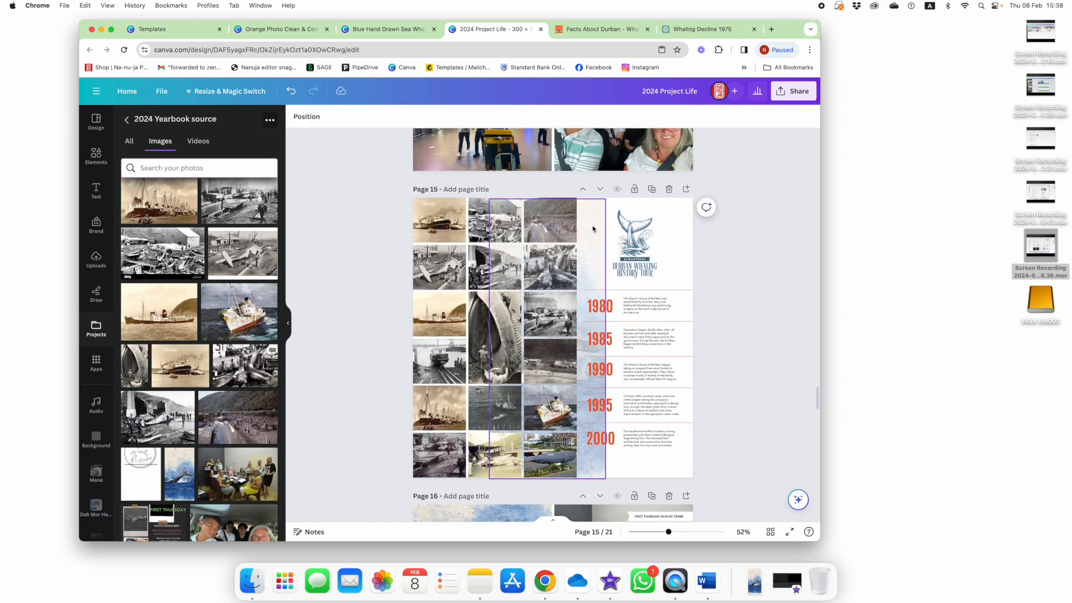
scroll(726, 286, down, 3)
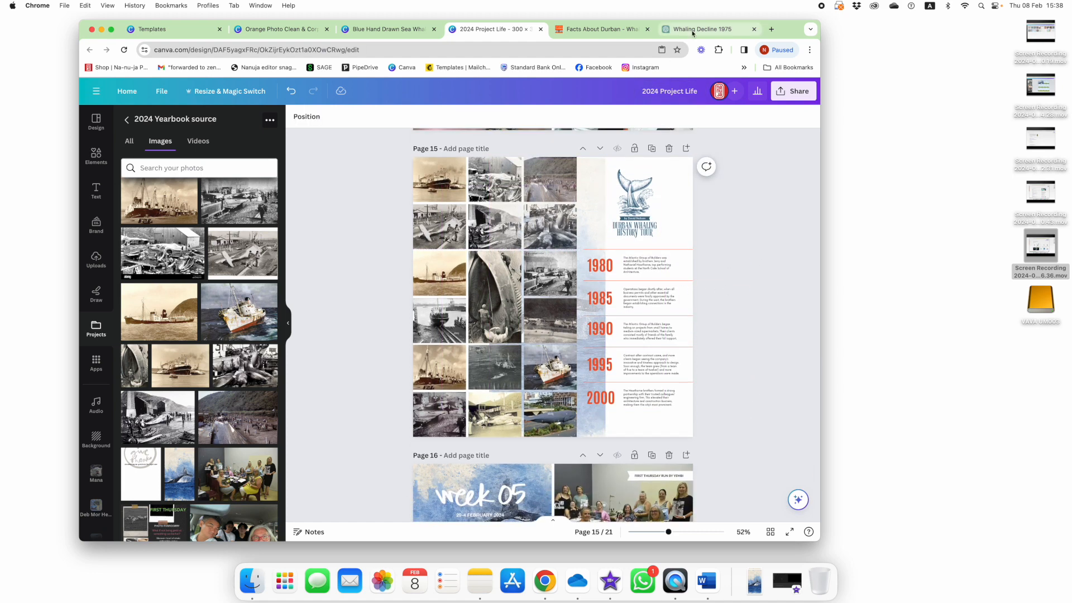
Replace the 1980 label with 1907-1912 from the ChatGPT chat and reduce its font size.
click(692, 31)
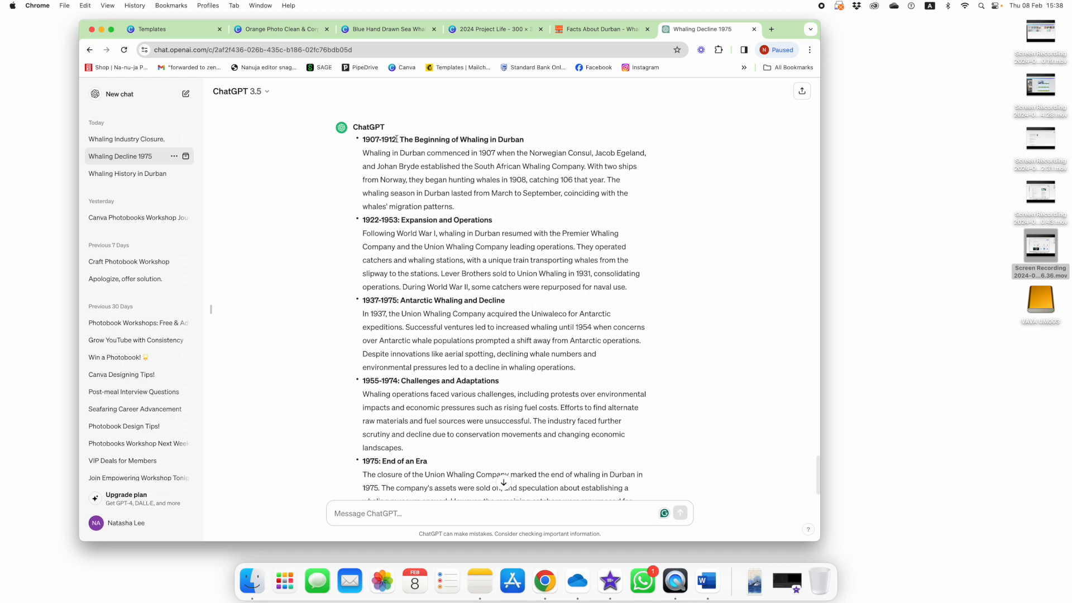
right_click(369, 140)
click(384, 161)
click(496, 30)
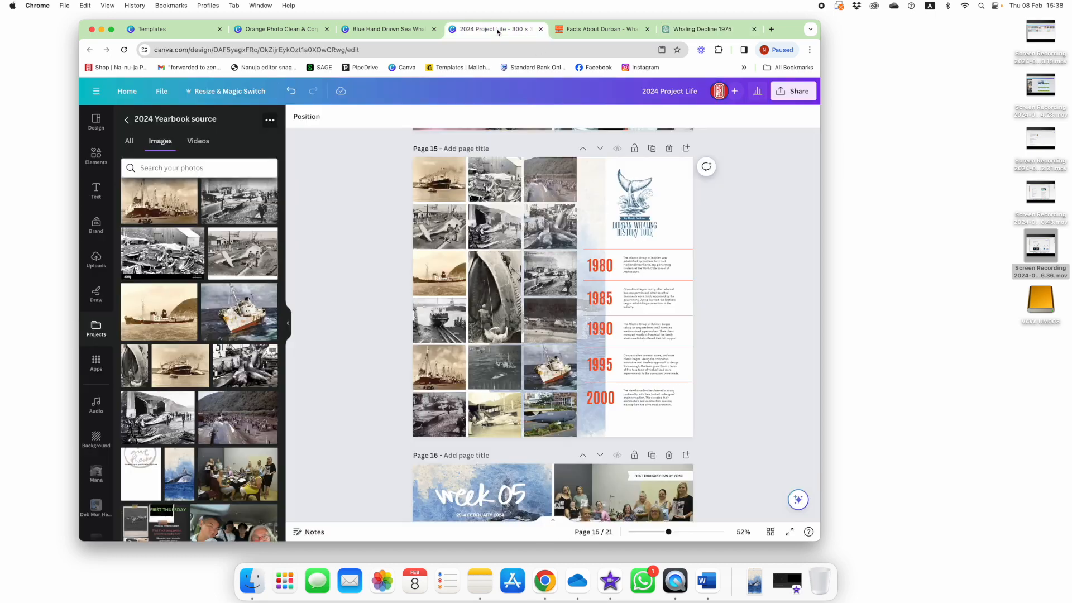
right_click(601, 268)
click(625, 351)
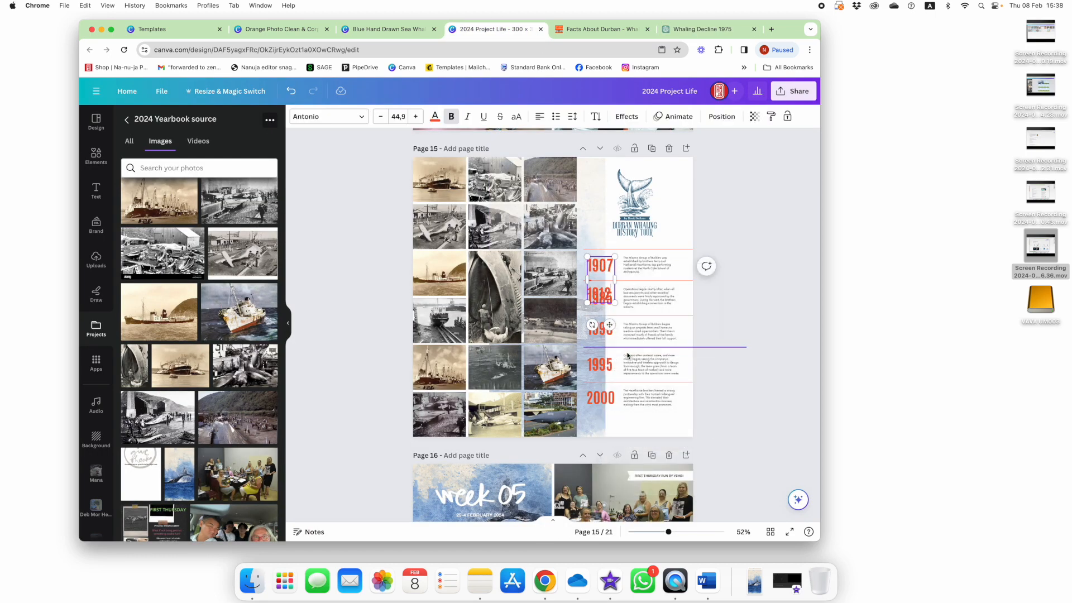
scroll(392, 155, up, 1)
click(381, 117)
click(380, 117)
click(381, 117)
click(381, 117)
click(381, 116)
click(381, 117)
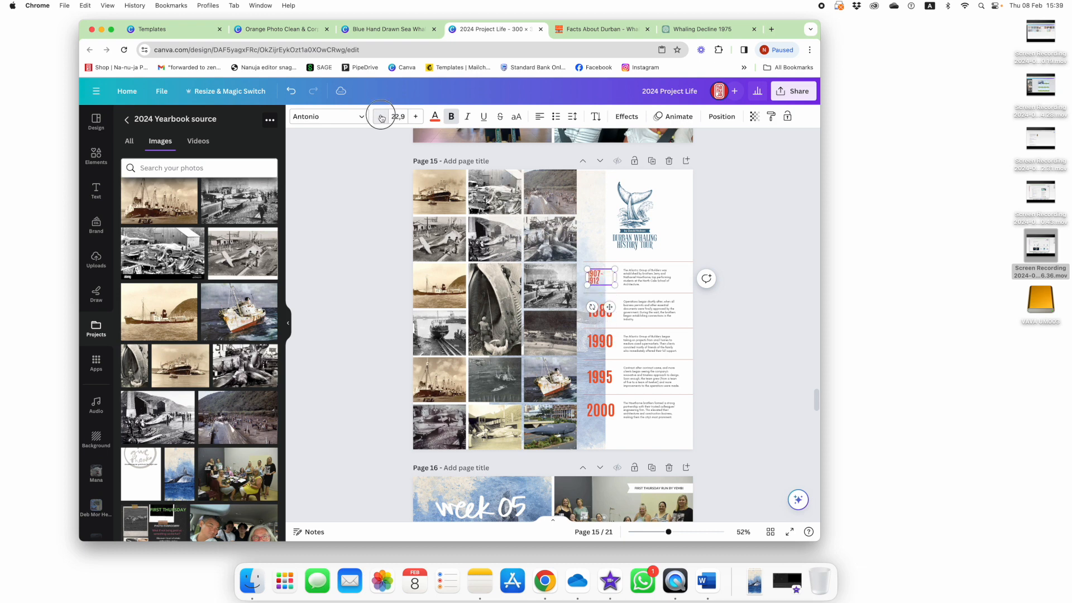
click(724, 312)
scroll(774, 315, down, 1)
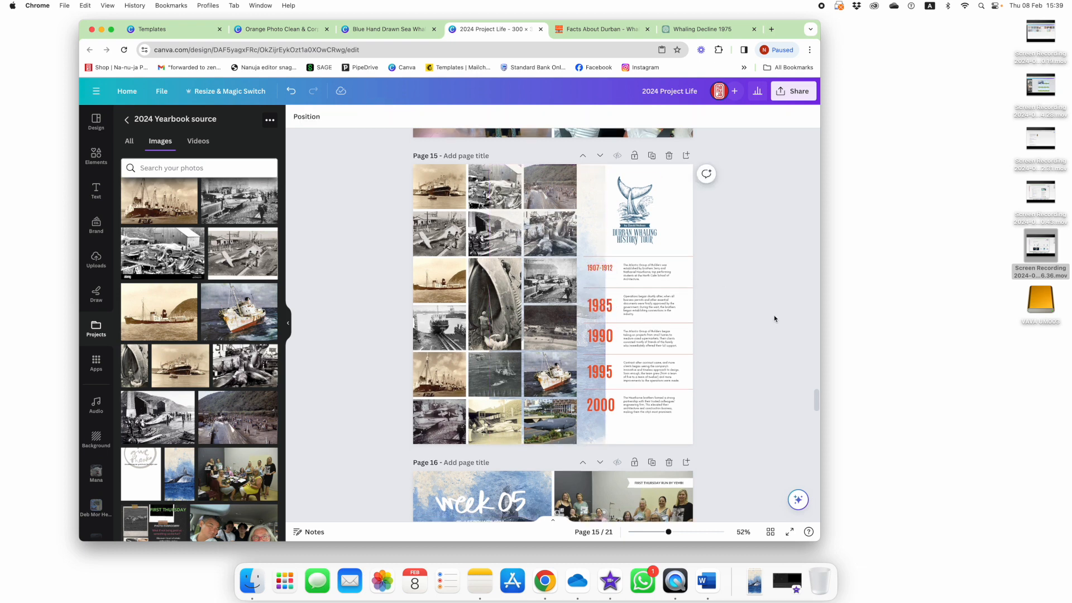
Delete the remaining old year labels and put a copy of the 1907-1912 label on row two.
click(607, 306)
key(Delete)
click(605, 336)
key(Delete)
click(605, 371)
key(Delete)
click(604, 403)
key(Delete)
click(606, 271)
drag(607, 272, 601, 299)
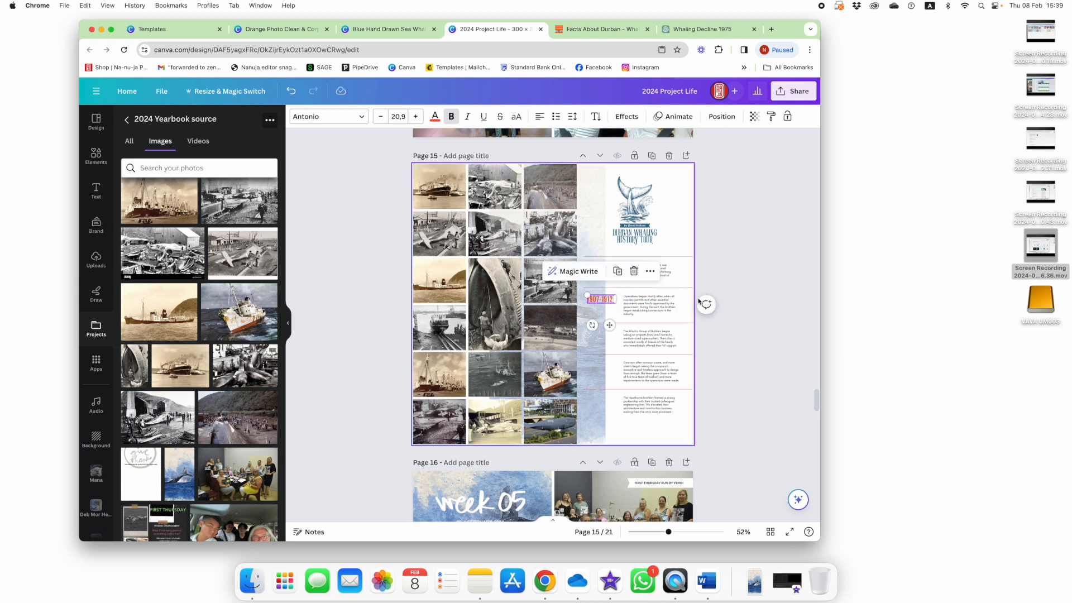
click(731, 270)
scroll(732, 265, up, 1)
Relabel row two as 1922-1953 and duplicate that label onto the third row.
click(684, 30)
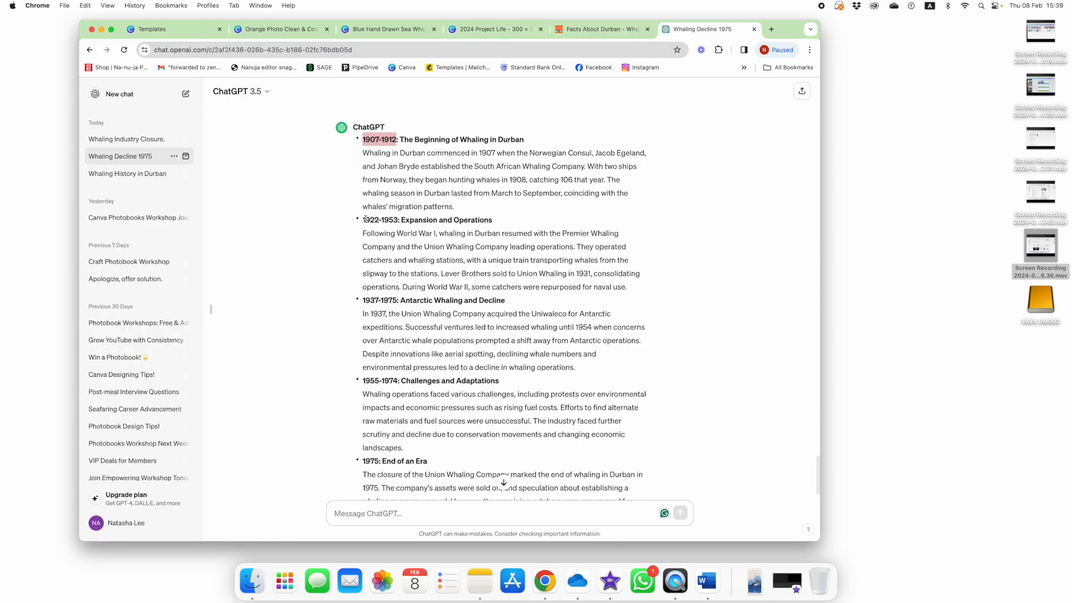
right_click(397, 218)
click(427, 240)
click(489, 29)
double_click(596, 305)
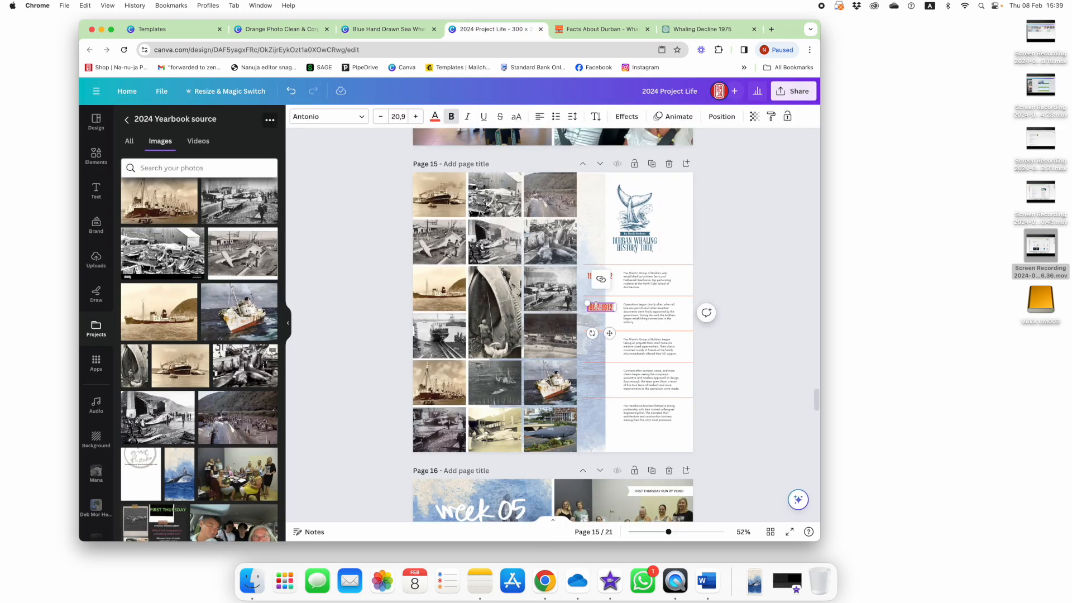
click(745, 267)
scroll(745, 267, down, 1)
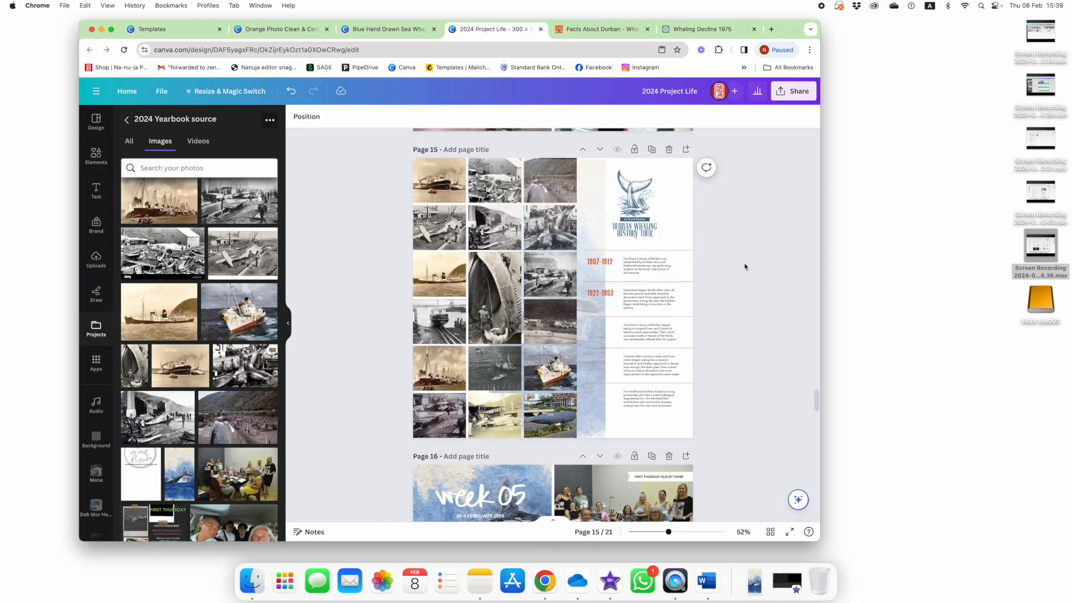
click(607, 296)
click(617, 265)
drag(608, 302, 600, 324)
Copy the 1937-1975 date for the third row and duplicate its label onto the fourth row.
click(702, 29)
drag(363, 376, 383, 373)
right_click(396, 373)
click(416, 391)
click(486, 29)
scroll(608, 312, down, 1)
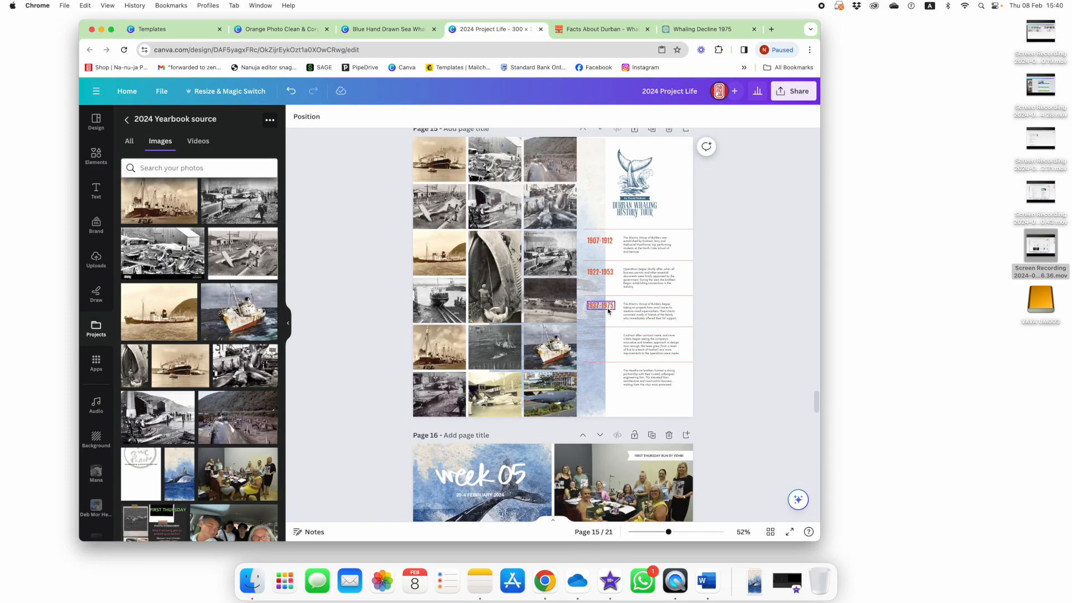
click(608, 307)
click(617, 278)
drag(607, 311, 601, 336)
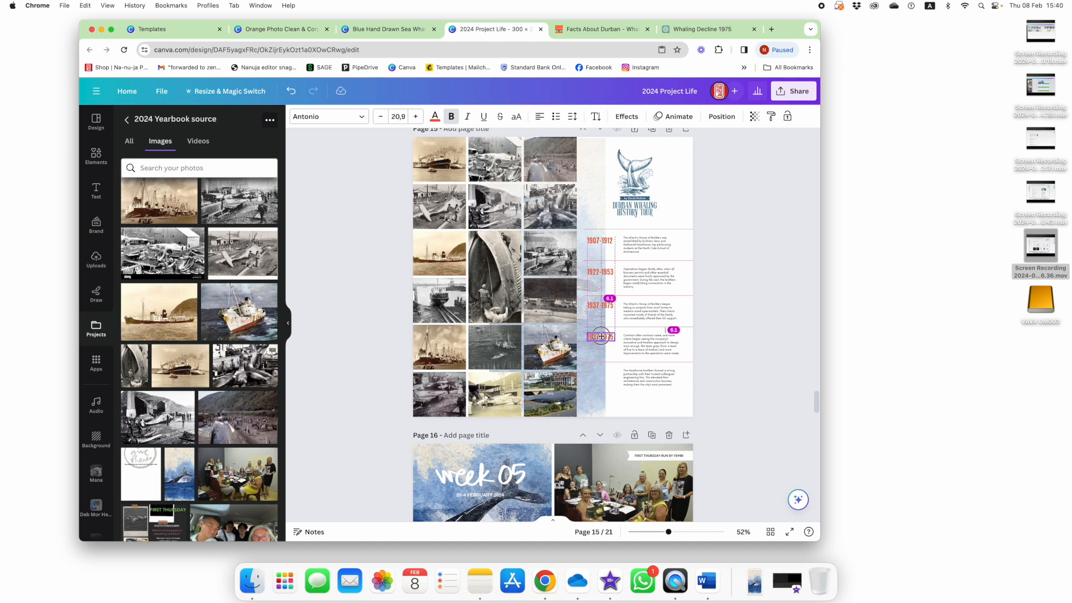
Paste 1955-1974 into the fourth-row label and duplicate it onto the fifth row.
double_click(602, 337)
right_click(601, 337)
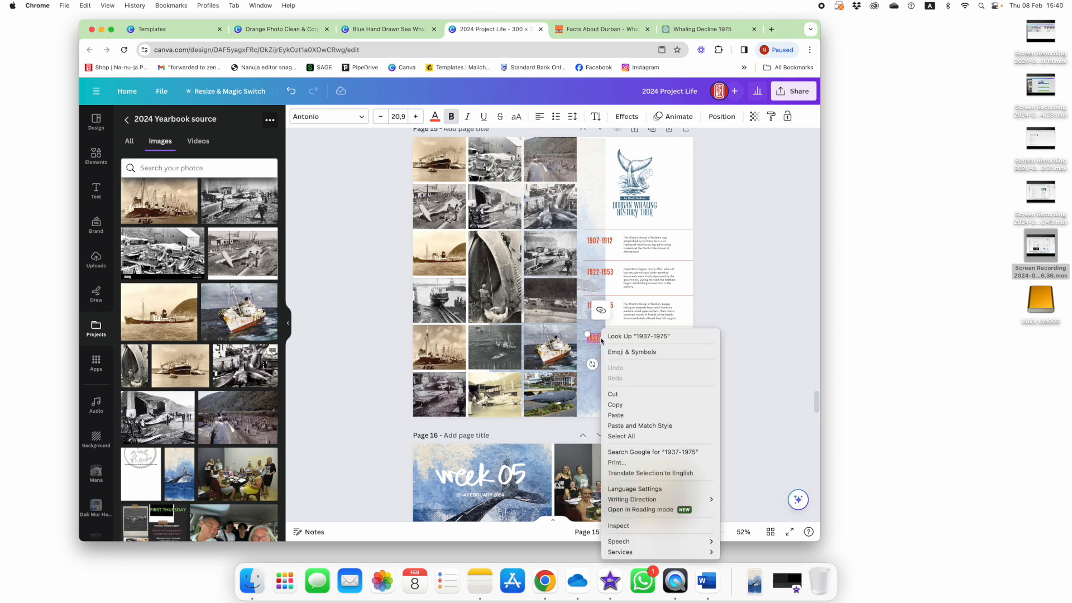
click(620, 414)
click(735, 362)
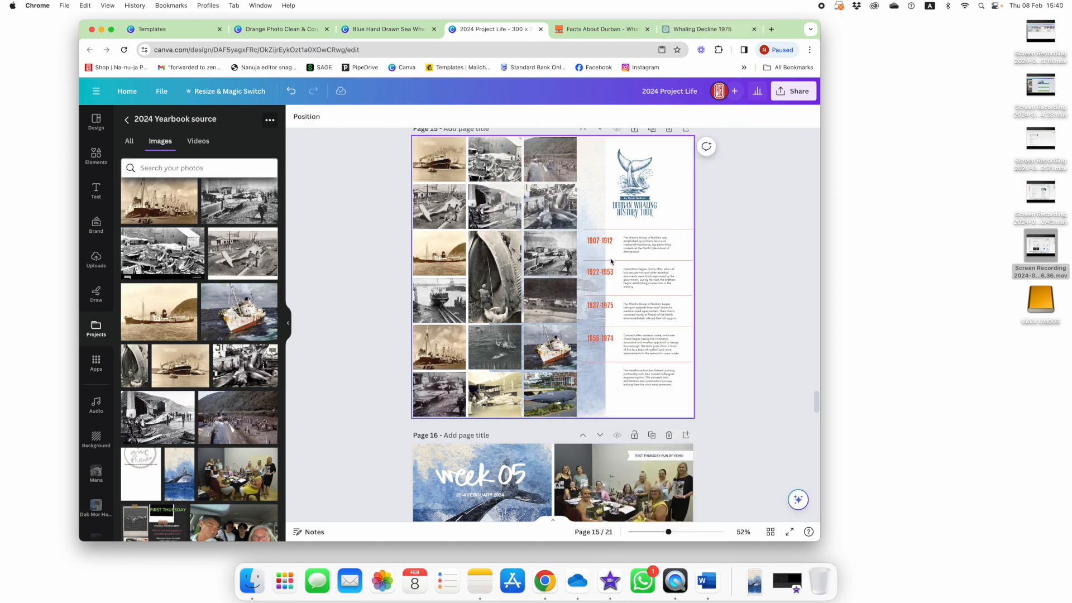
click(606, 339)
click(618, 311)
drag(606, 340, 604, 371)
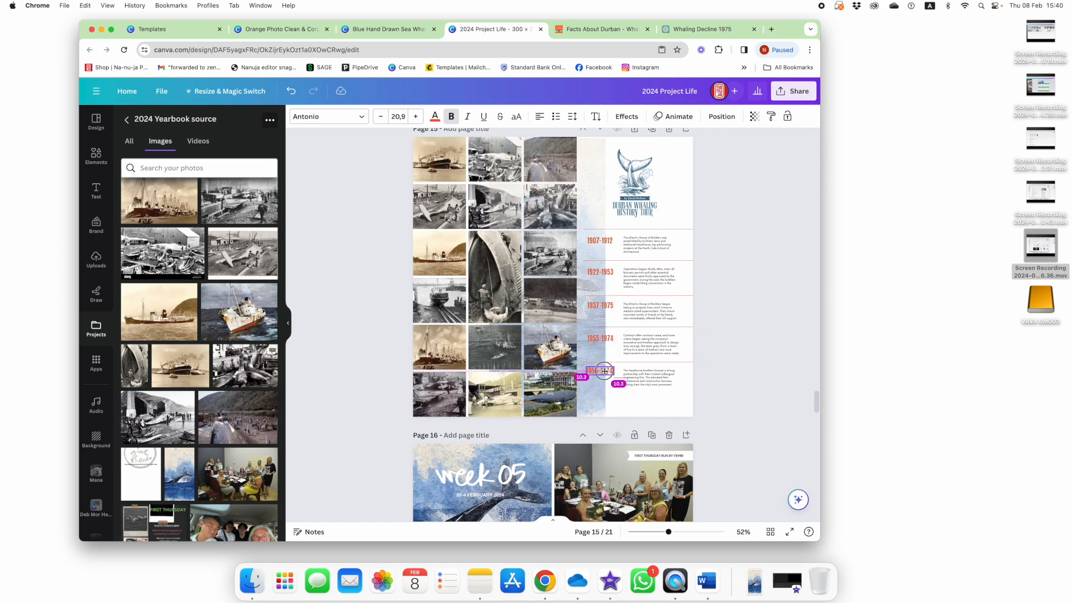
Copy 1975 from the ChatGPT chat into the fifth-row label.
click(702, 29)
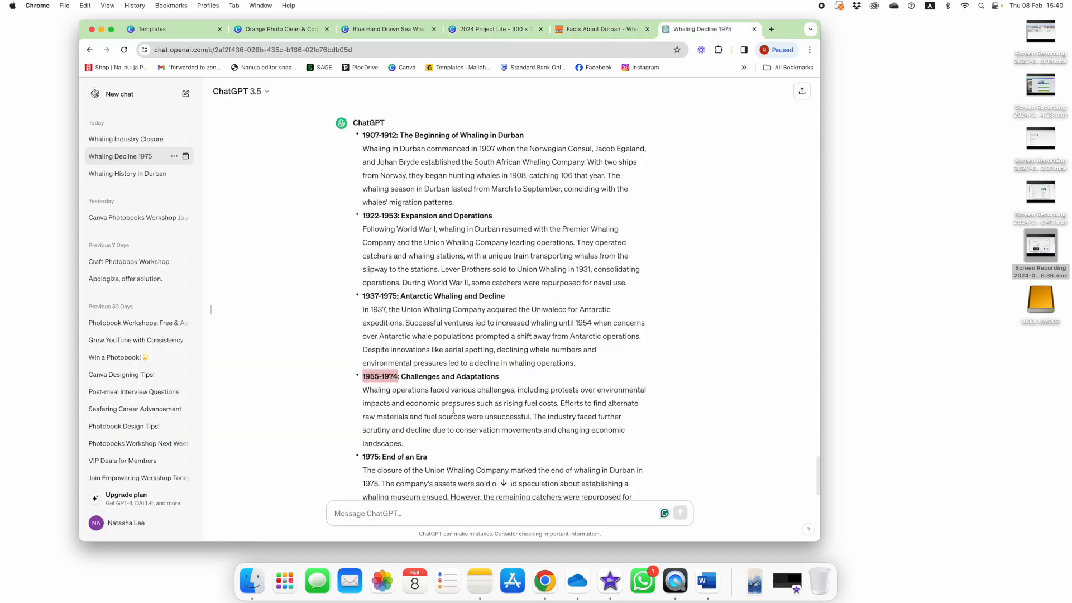
right_click(375, 456)
click(424, 487)
click(491, 29)
right_click(601, 371)
click(626, 395)
scroll(745, 341, up, 1)
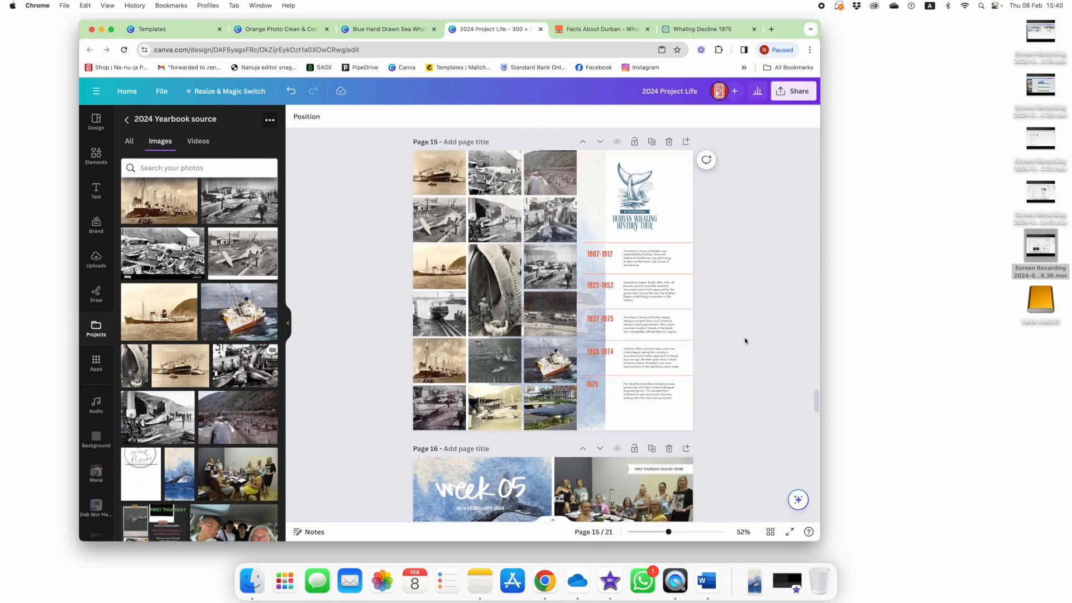
Paste ChatGPT's 1907-1912 paragraph into the first-row description text box.
click(704, 29)
drag(400, 135, 453, 202)
right_click(490, 165)
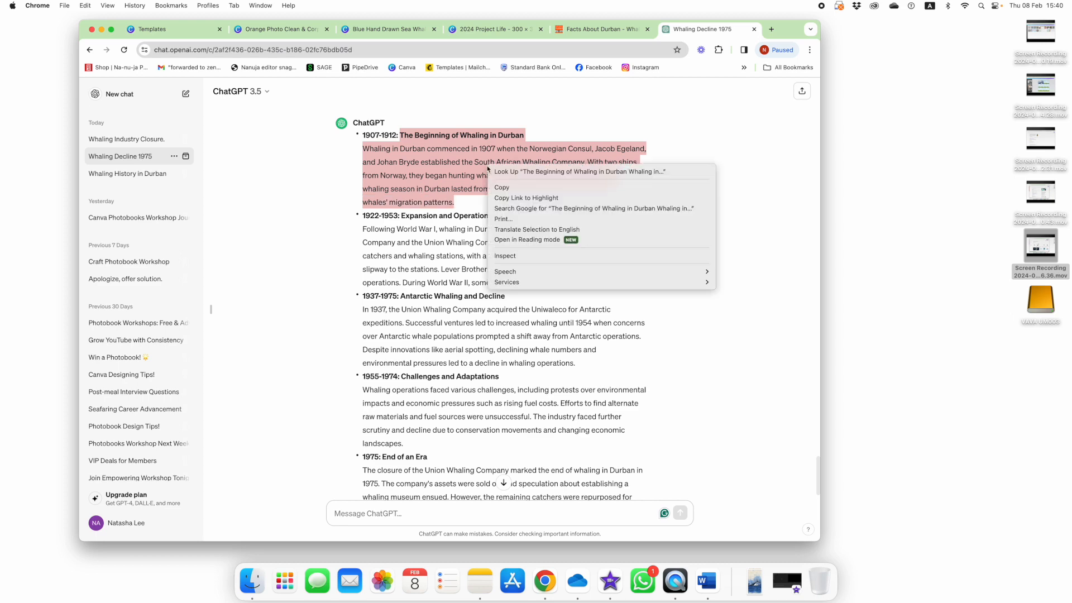
click(491, 29)
click(699, 222)
double_click(699, 222)
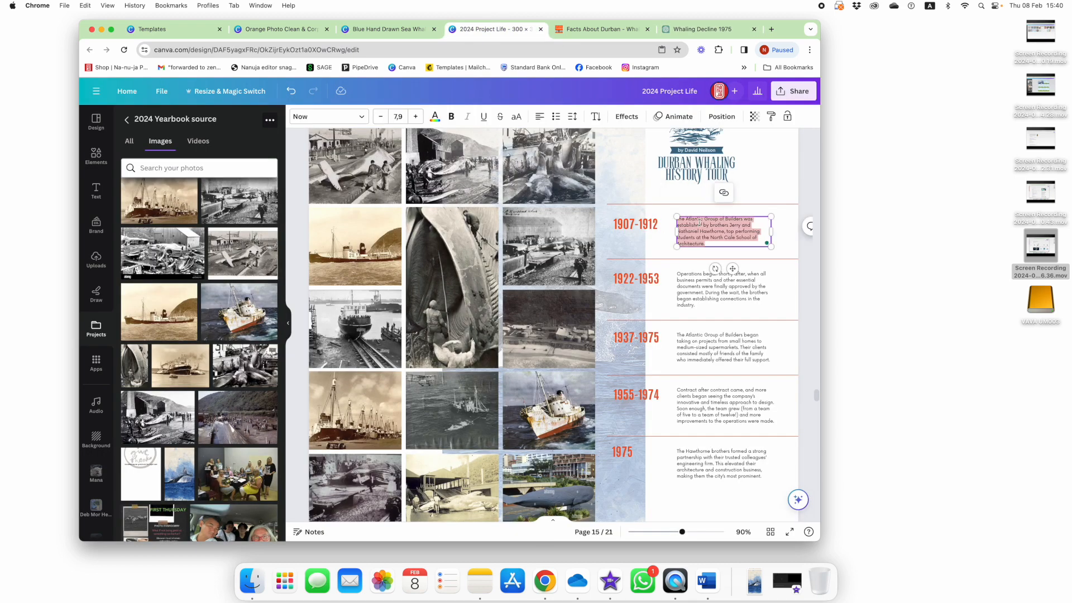
key(super+v)
Widen the 1907-1912 text box and shrink its text to size 5.9.
drag(780, 245, 794, 241)
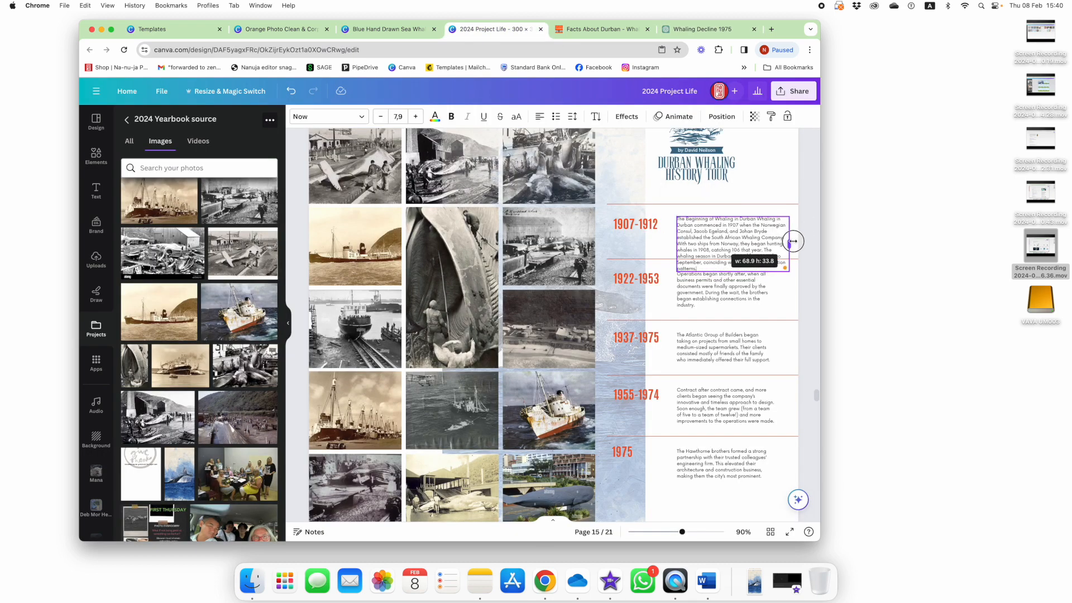
click(381, 116)
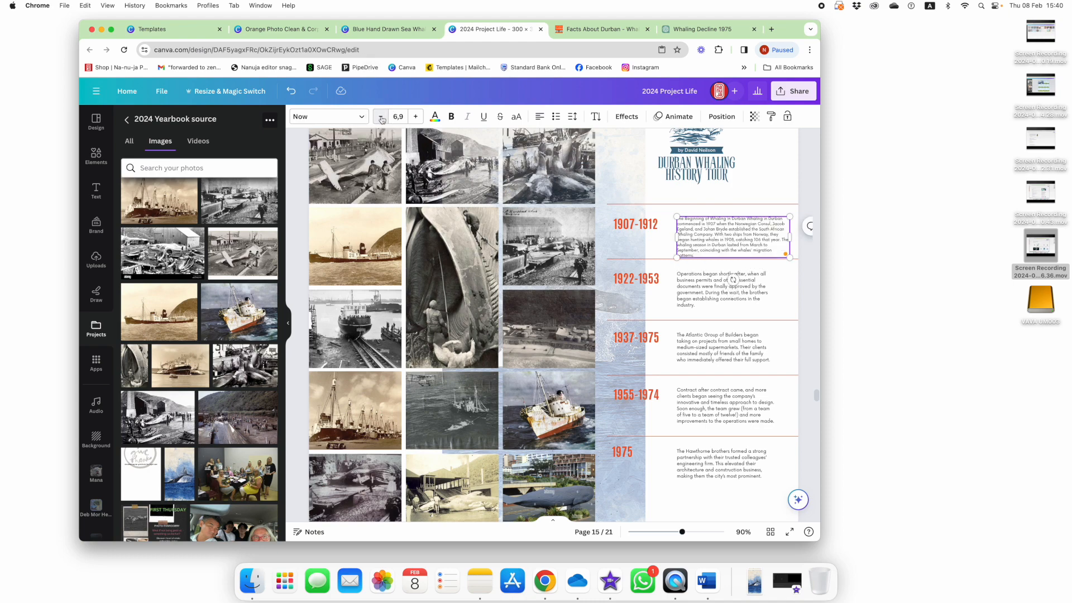
click(381, 117)
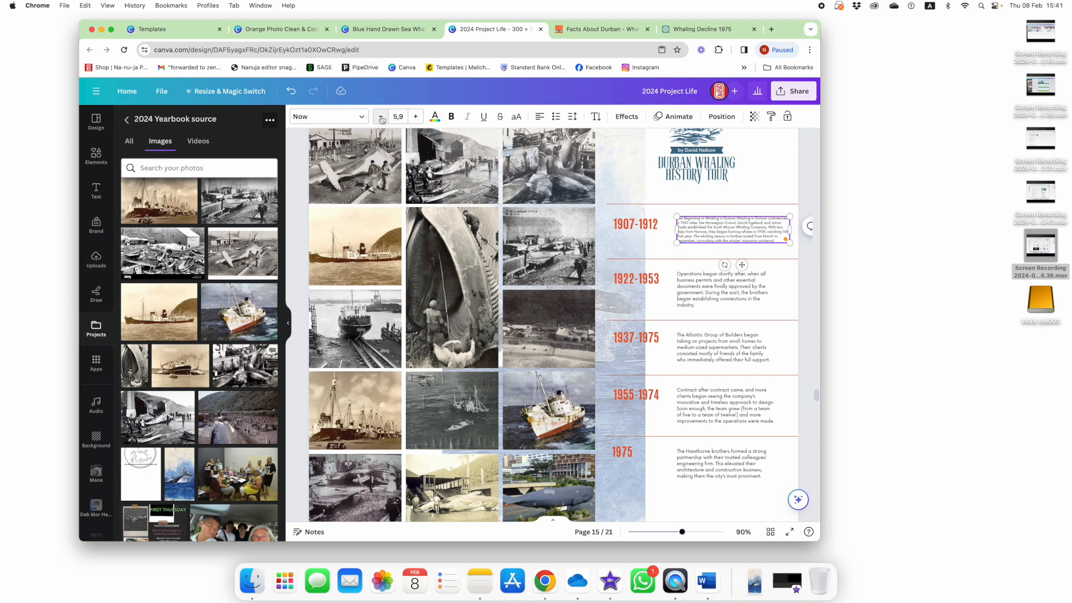
click(617, 34)
click(702, 32)
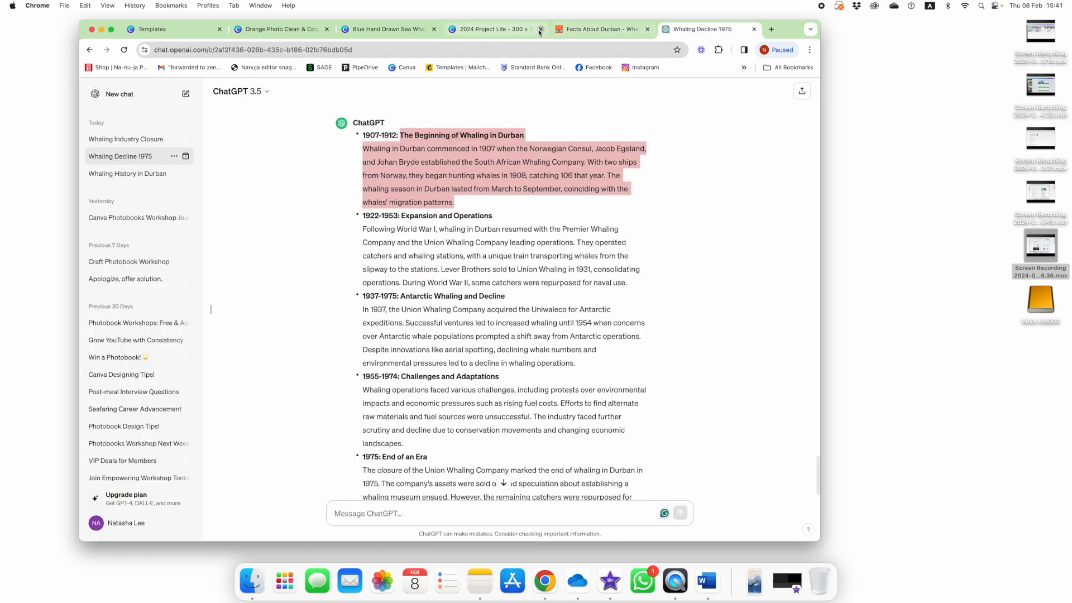
click(504, 32)
Bold the heading 'The Beginning of Whaling in Durban' and put it on its own line.
click(736, 218)
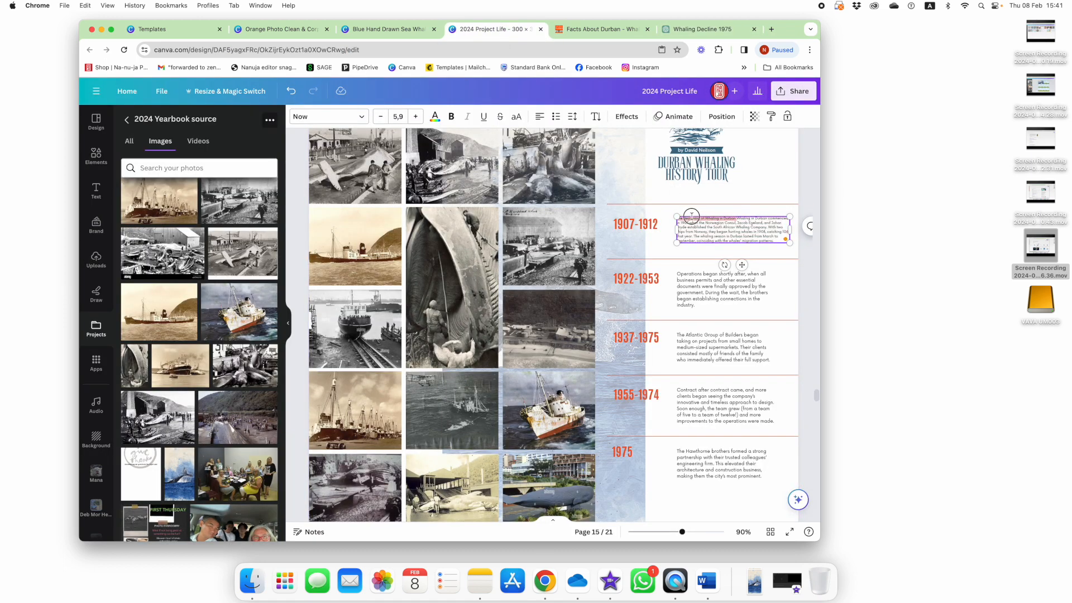
key(super+b)
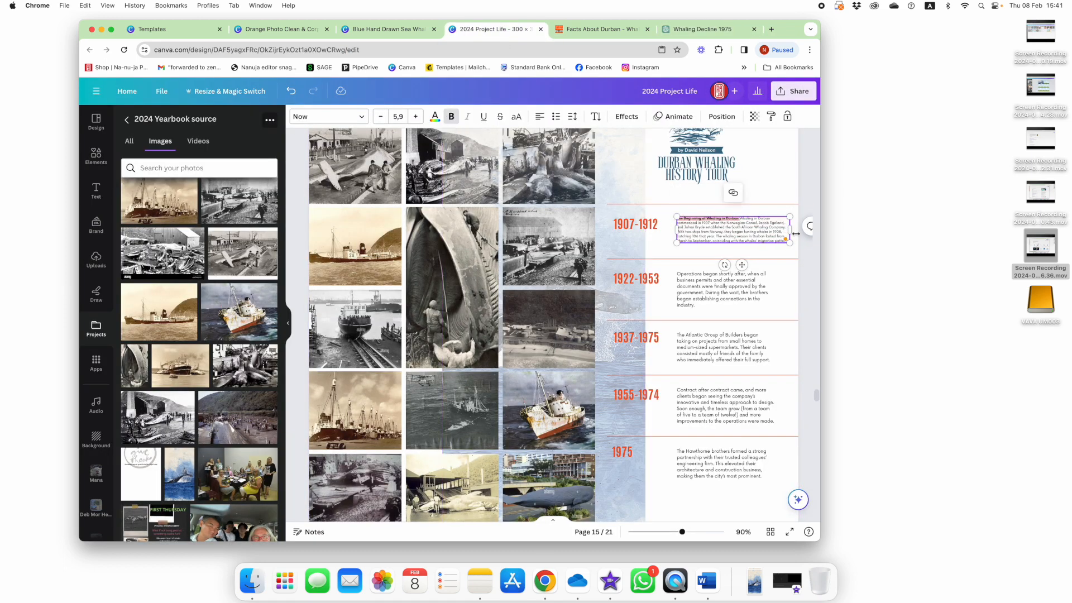
key(Return)
key(Return)
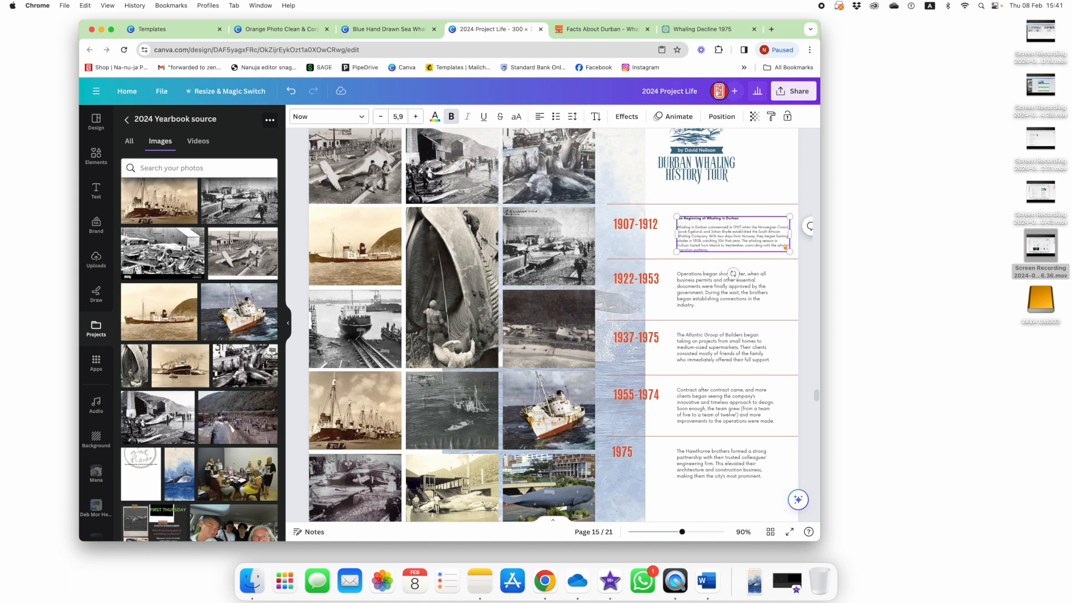
click(810, 188)
scroll(809, 188, down, 3)
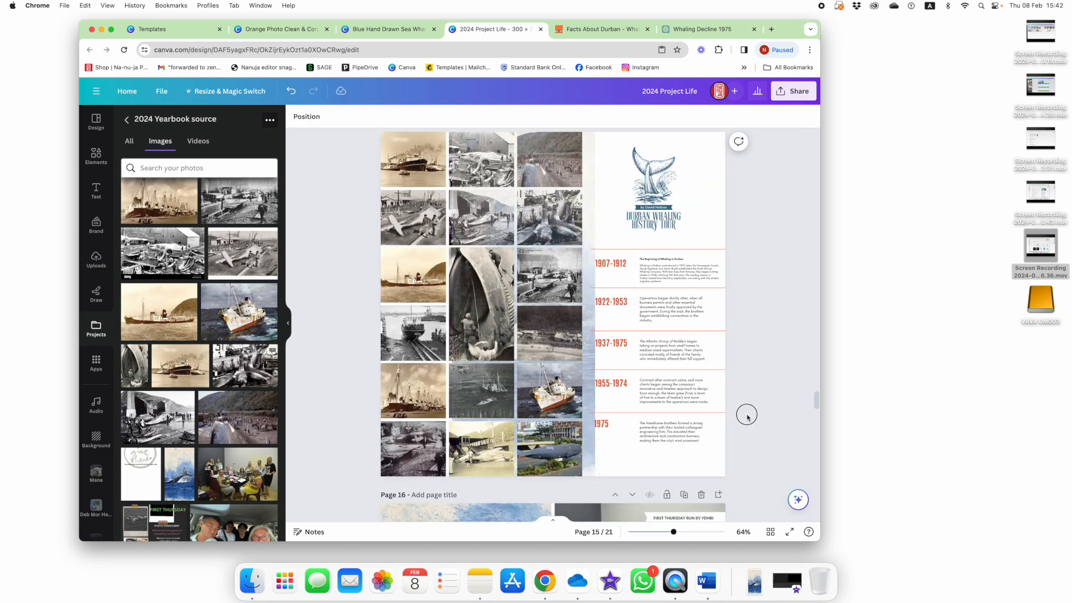
Shift the 1955-1974, 1937-1975 and 1922-1953 timeline rows down slightly.
drag(754, 413, 626, 445)
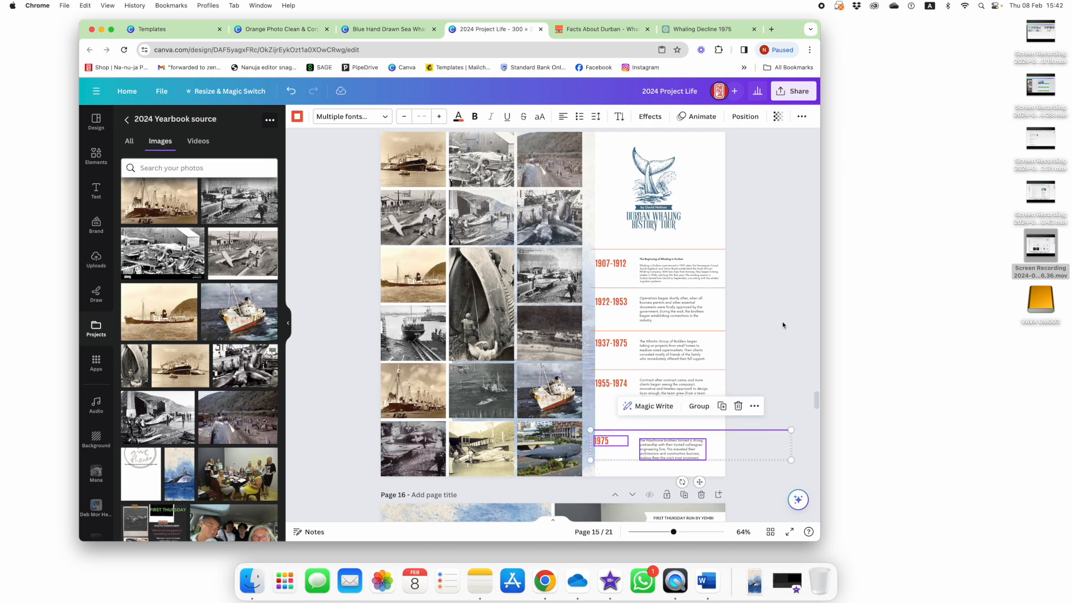
click(782, 322)
drag(749, 371, 669, 407)
drag(774, 326, 606, 363)
drag(670, 351, 670, 358)
click(773, 294)
drag(748, 280, 614, 313)
drag(665, 301, 629, 271)
click(785, 358)
Enlarge the 1907-1912 text to 7.9, narrow its box and nudge the first paragraph right.
click(669, 273)
click(416, 117)
scroll(681, 263, up, 1)
drag(720, 271, 604, 282)
click(415, 117)
drag(665, 285, 627, 259)
click(776, 291)
click(674, 285)
click(670, 238)
click(609, 267)
click(353, 279)
click(698, 284)
drag(699, 285, 702, 284)
click(773, 234)
Paste the ChatGPT Expansion and Operations passage over the 1922-1953 paragraph and widen its box.
click(689, 31)
drag(400, 218, 560, 285)
key(super+c)
click(494, 29)
double_click(665, 314)
key(super+v)
drag(708, 309, 715, 309)
drag(639, 334, 672, 312)
click(697, 30)
click(494, 29)
Bold the Expansion and Operations heading on its own line and raise the 1922-1953 row slightly.
click(648, 313)
key(super+b)
click(676, 312)
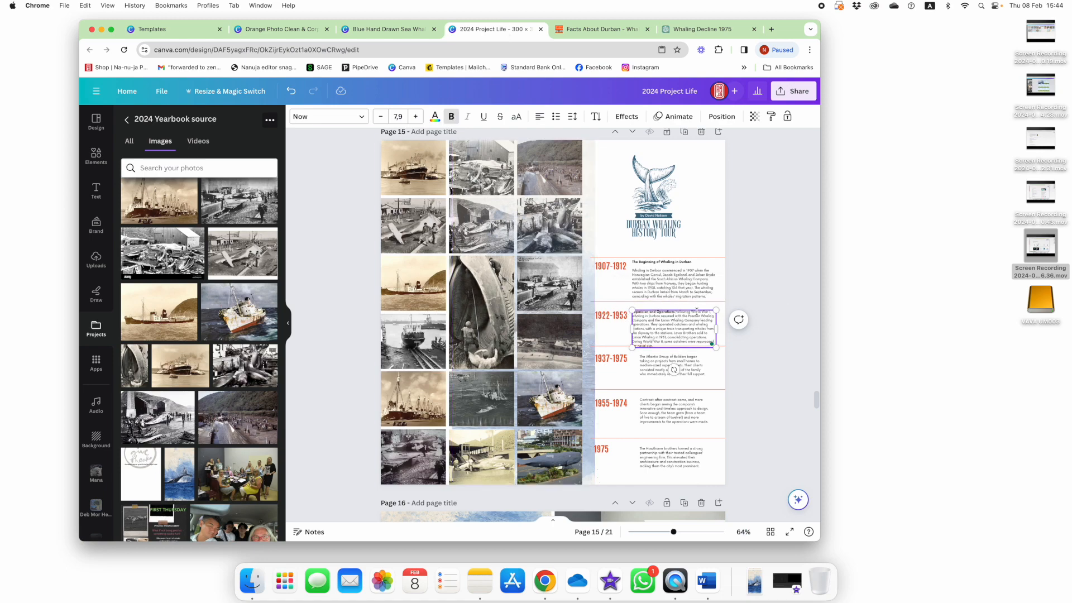
key(Return)
key(Return)
click(780, 302)
drag(766, 352, 620, 315)
drag(663, 332, 663, 325)
click(773, 341)
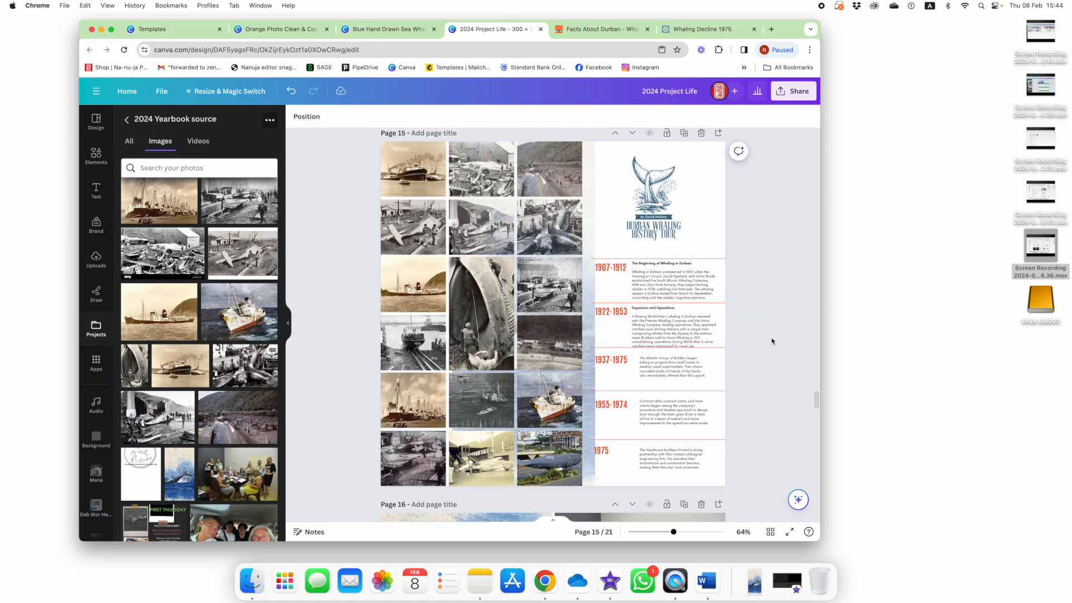
Replace the 1937-1975 paragraph with the Antarctic Whaling and Decline passage, heading bolded.
click(698, 30)
drag(407, 300, 575, 364)
key(super+c)
click(602, 30)
click(494, 30)
double_click(672, 367)
key(super+v)
drag(640, 380, 632, 379)
drag(708, 378, 716, 378)
click(451, 116)
key(Return)
key(Return)
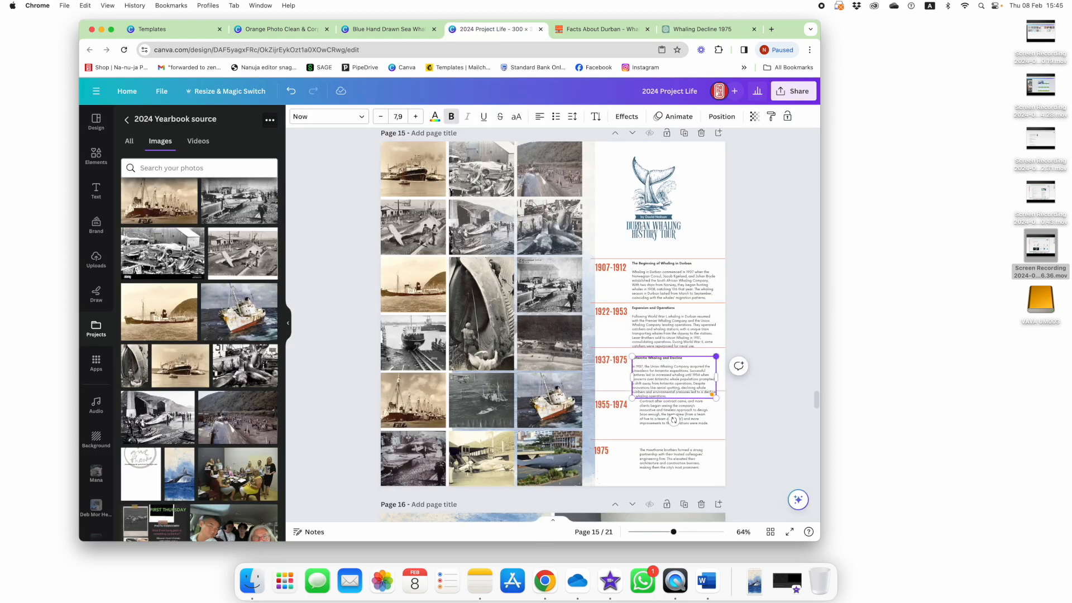
Replace the 1955-1974 text with the Challenges and Adaptations passage, heading bolded on its own line.
click(702, 29)
drag(402, 323, 410, 390)
right_click(448, 352)
click(464, 375)
click(495, 29)
right_click(665, 416)
click(680, 415)
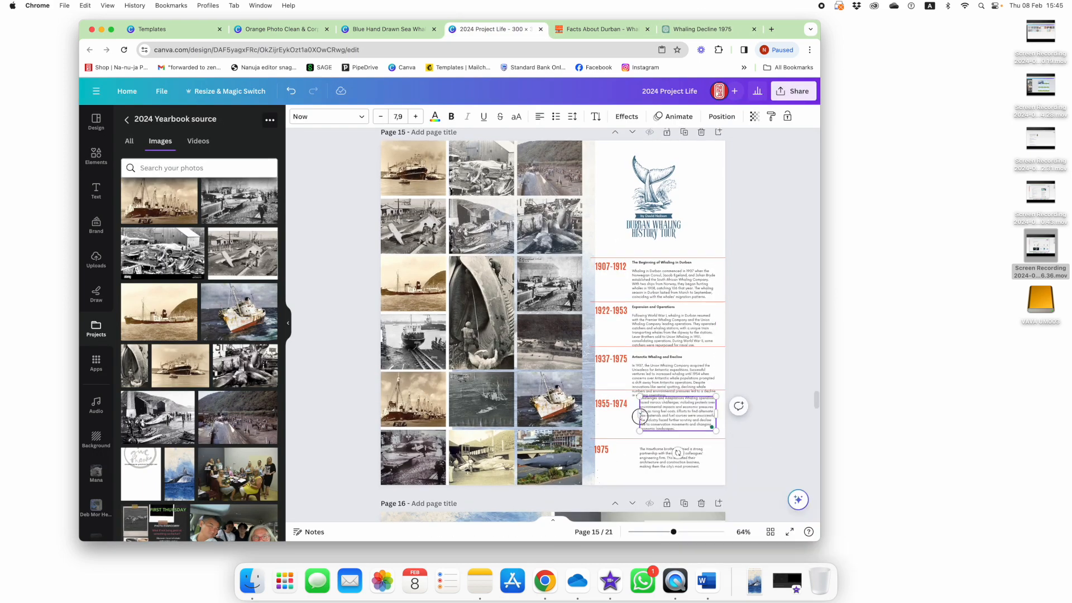
drag(633, 407, 677, 407)
click(453, 117)
key(Return)
key(Return)
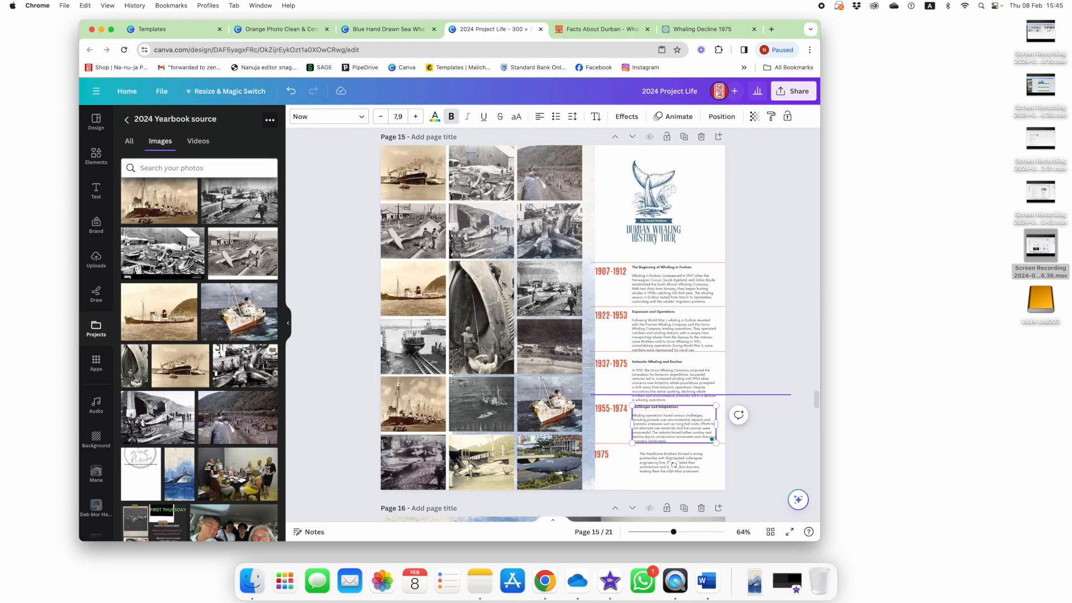
click(768, 394)
scroll(768, 390, down, 2)
Replace the 1975 text with the End of an Era passage, heading bolded on its own line.
click(701, 29)
drag(382, 405, 604, 458)
right_click(464, 421)
click(480, 444)
click(495, 29)
double_click(662, 391)
right_click(661, 392)
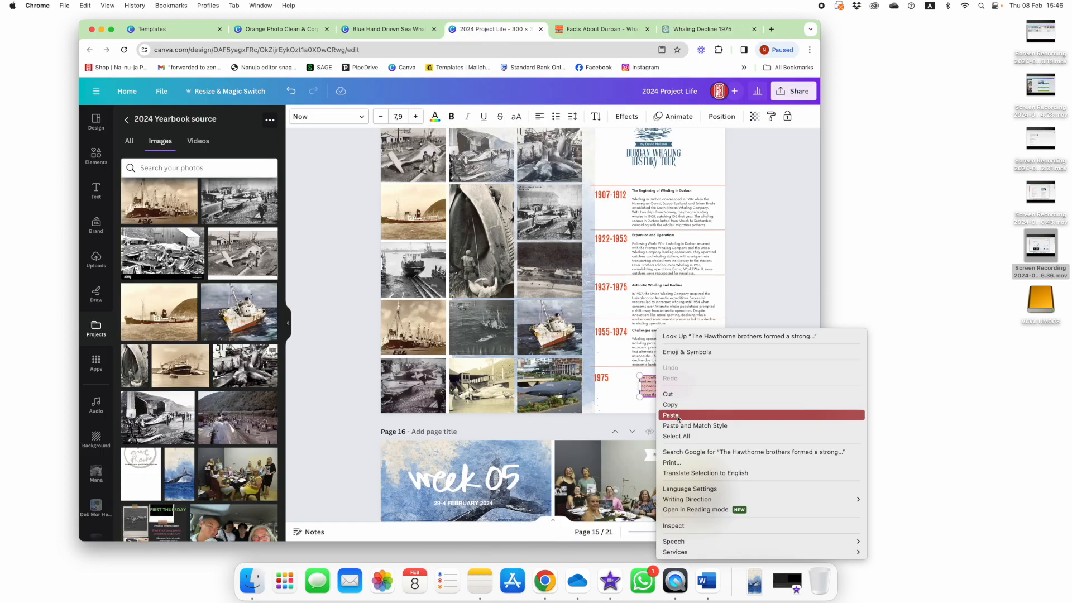
click(673, 414)
drag(634, 373, 654, 373)
click(451, 117)
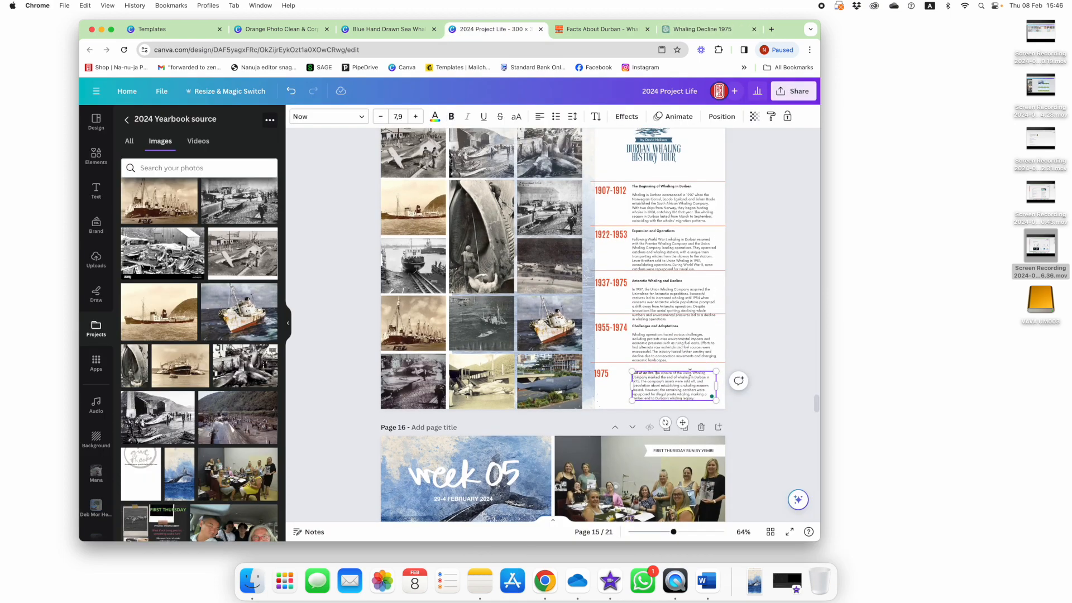
key(Return)
key(Return)
click(780, 400)
Reposition the 1907-1912 date label and widen the 1907-1912 and 1922-1953 descriptions.
drag(610, 192, 718, 249)
click(629, 240)
click(630, 244)
click(778, 283)
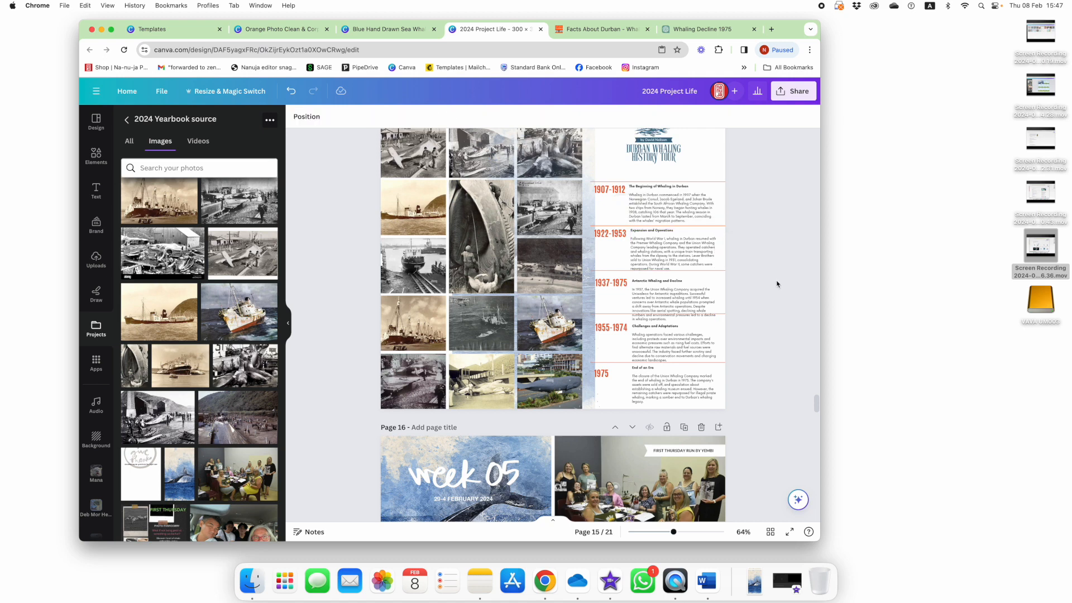
click(698, 207)
drag(716, 203, 725, 203)
click(698, 249)
drag(717, 249, 725, 250)
click(751, 279)
click(699, 298)
Align the 1937-1975, 1955-1974 and 1975 date labels with their descriptions.
scroll(717, 300, up, 1)
drag(717, 302, 609, 282)
click(763, 311)
drag(659, 294, 725, 297)
click(703, 298)
click(760, 324)
scroll(760, 337, down, 1)
click(611, 328)
drag(611, 329, 610, 322)
drag(665, 340, 666, 333)
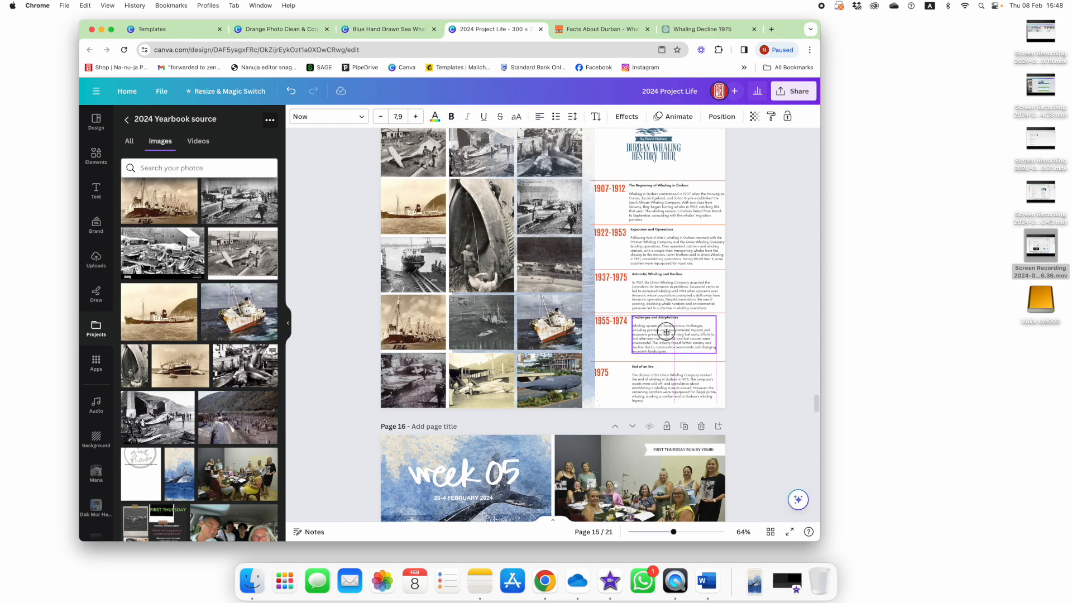
drag(602, 372, 602, 370)
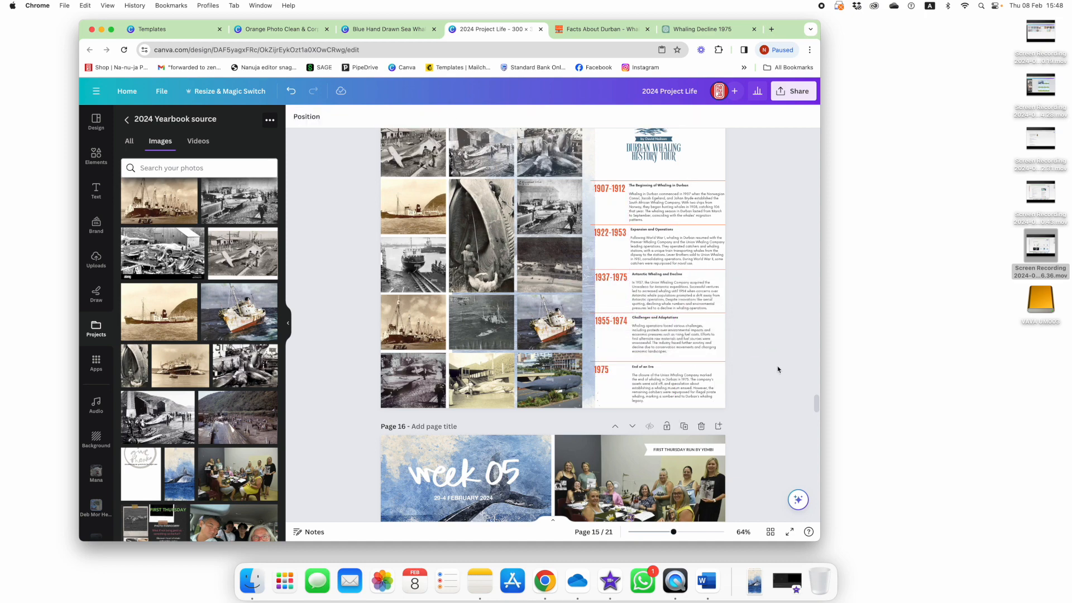
scroll(709, 251, up, 3)
click(715, 192)
drag(683, 363, 682, 358)
scroll(678, 335, up, 1)
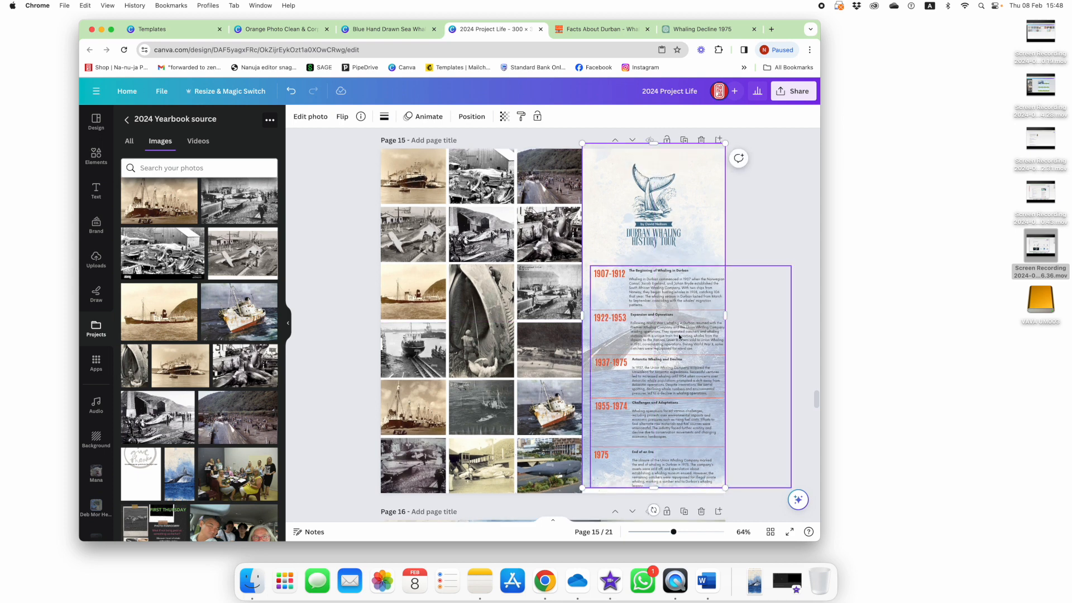
Undo the background move, nudge the timeline up, and recolour the orange dates slate blue on all pages.
click(296, 92)
click(689, 300)
drag(689, 300, 685, 297)
drag(621, 270, 592, 266)
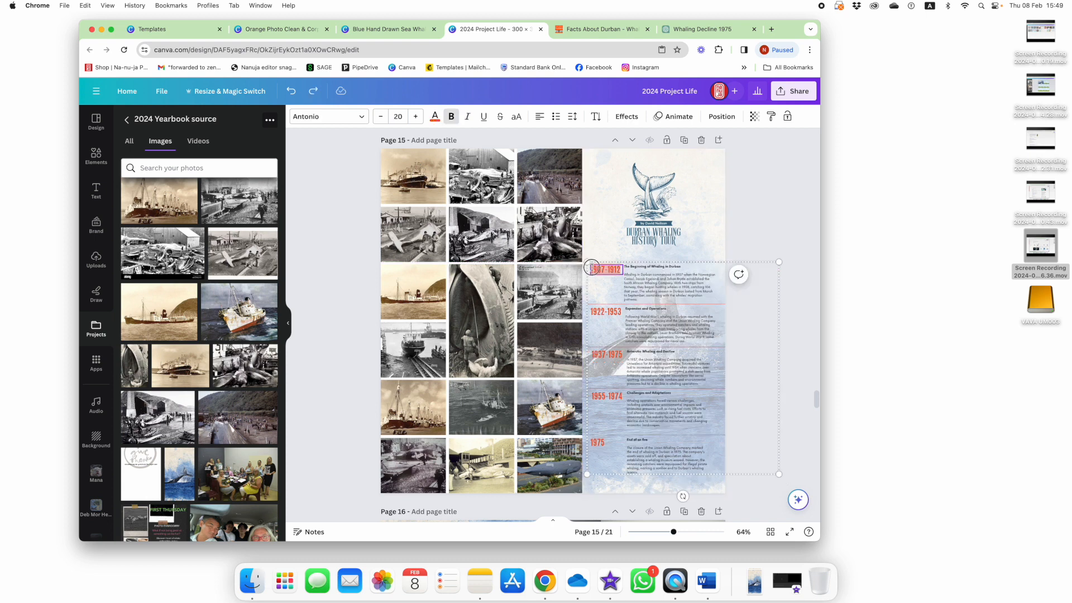
scroll(592, 263, up, 1)
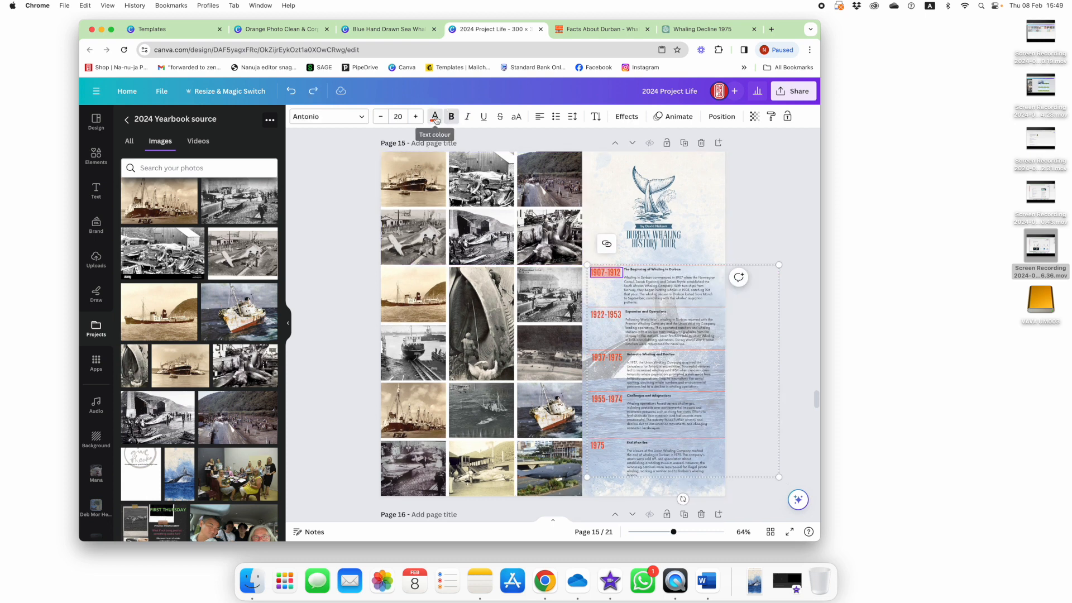
click(435, 117)
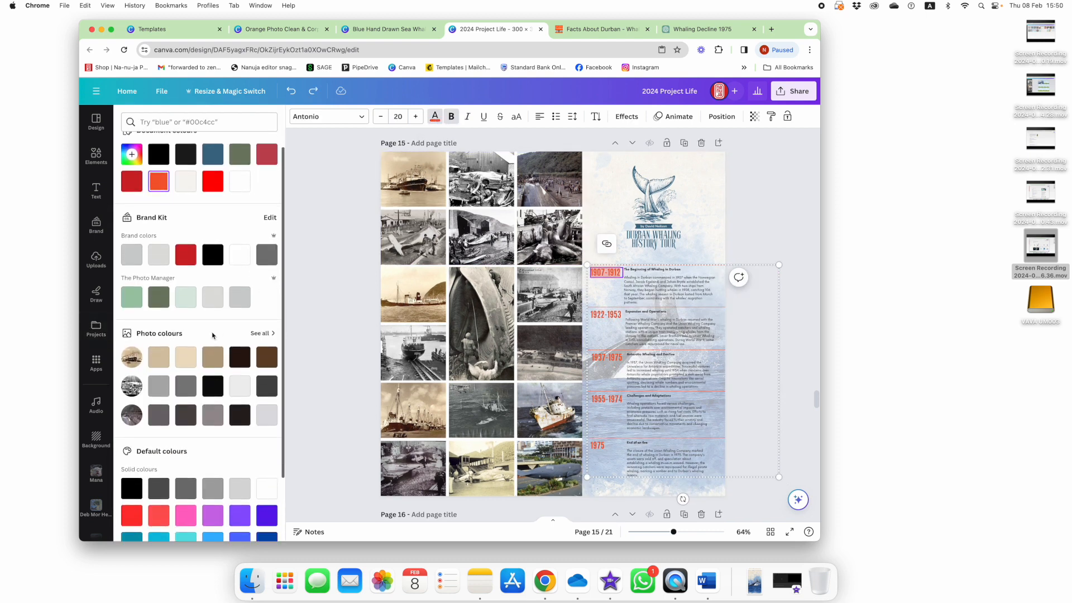
scroll(215, 335, down, 1)
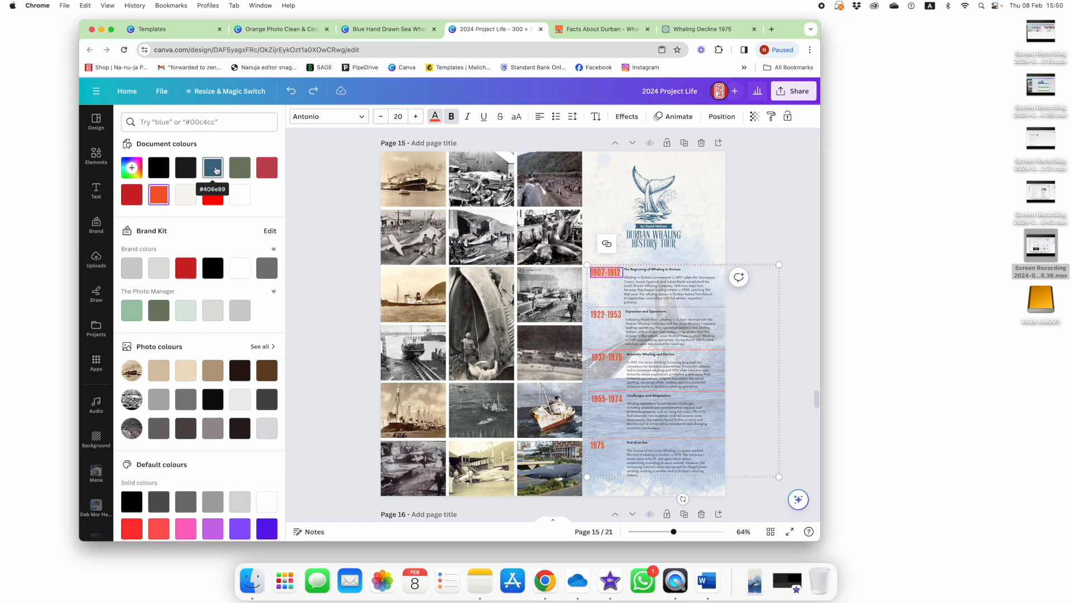
click(216, 169)
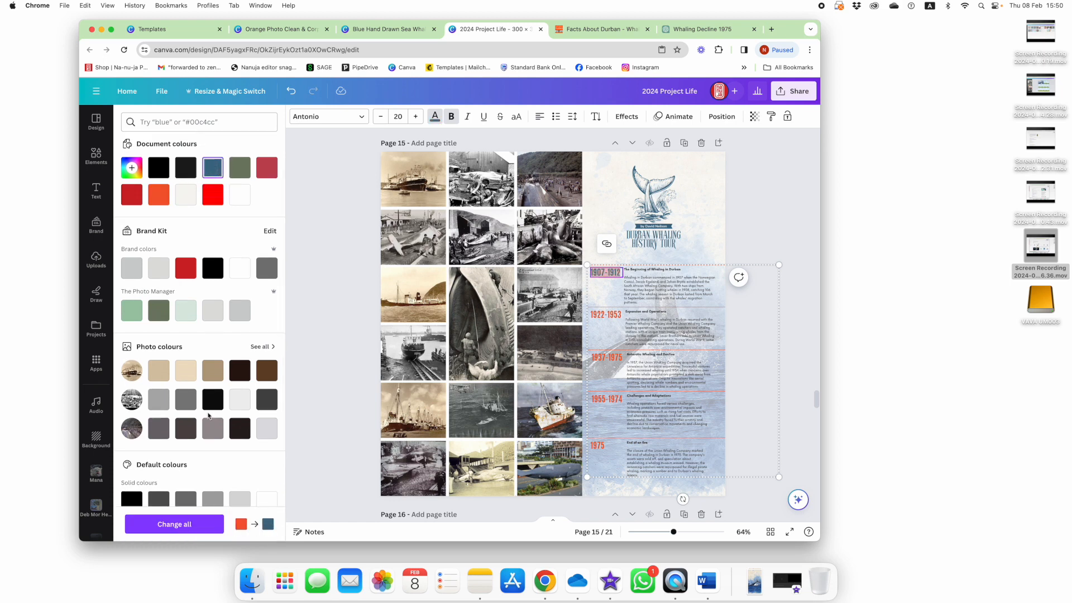
click(175, 525)
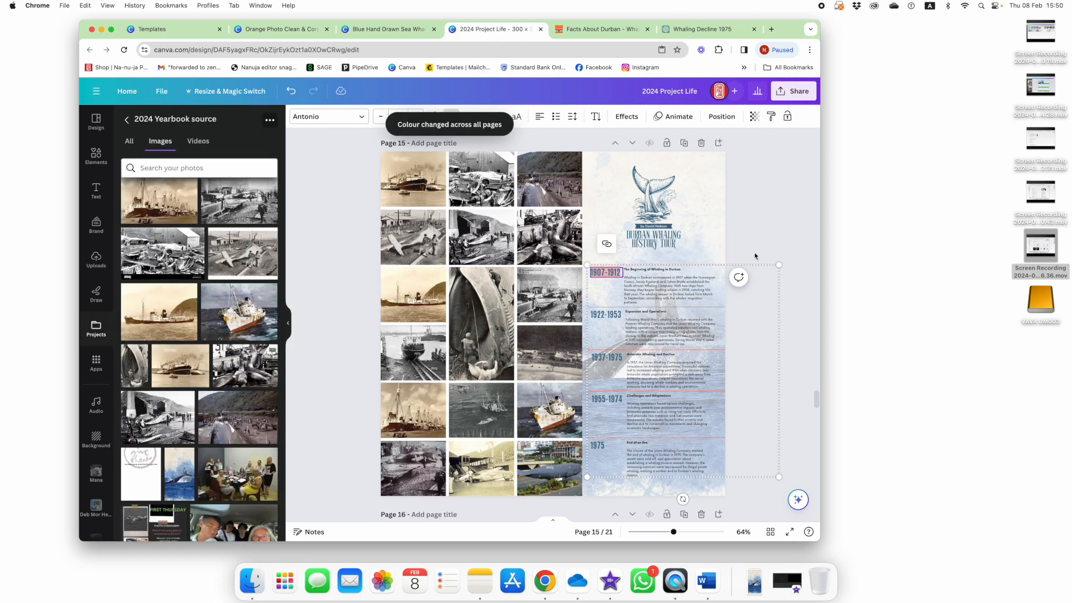
Ungroup the timeline and recolour all orange divider lines slate blue across pages.
click(754, 241)
click(712, 266)
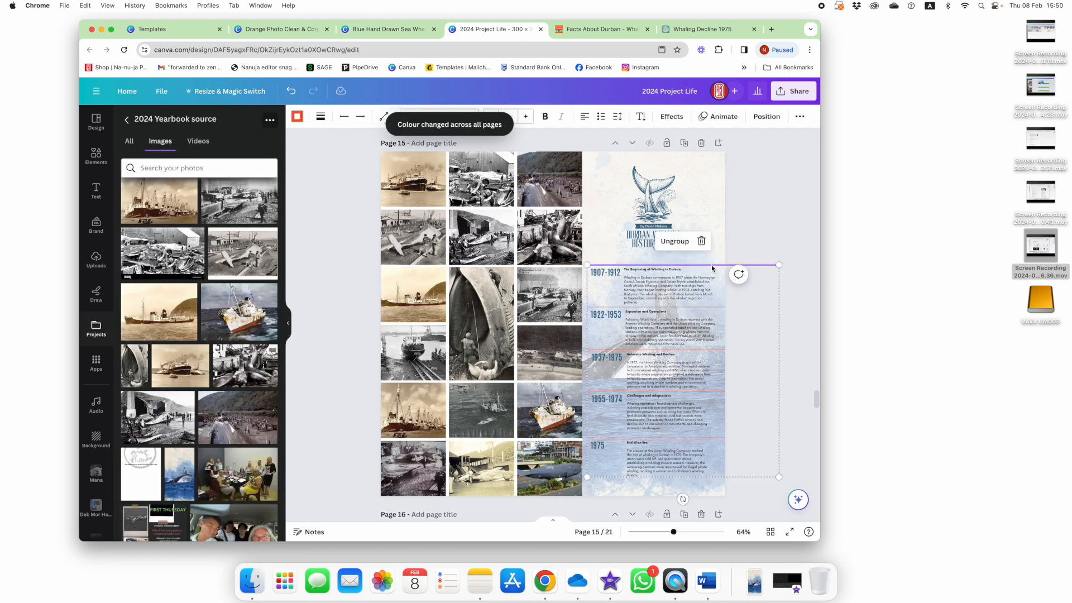
click(674, 242)
click(741, 256)
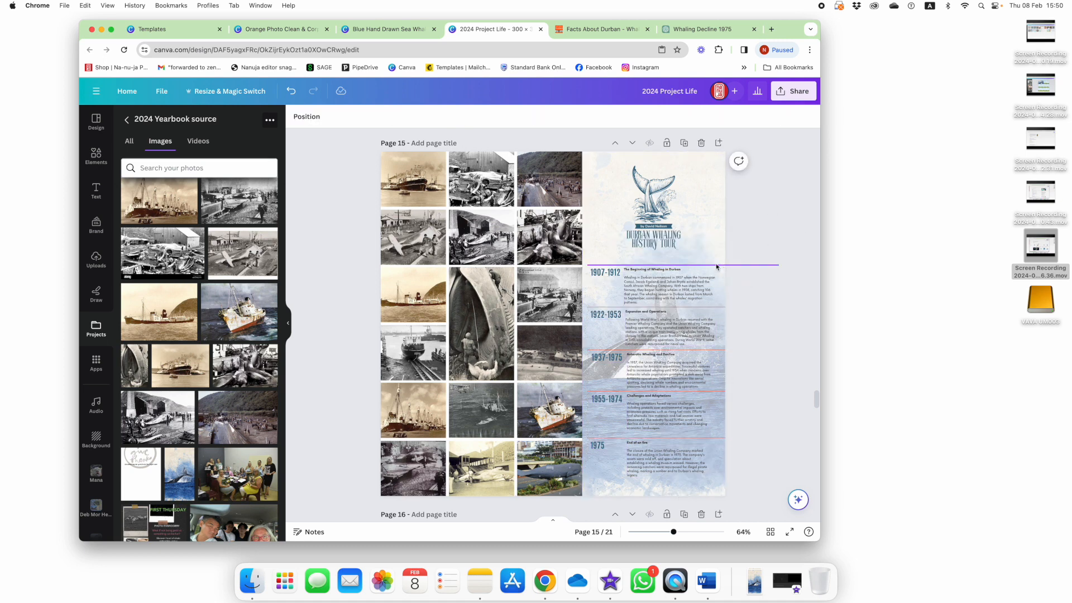
click(717, 266)
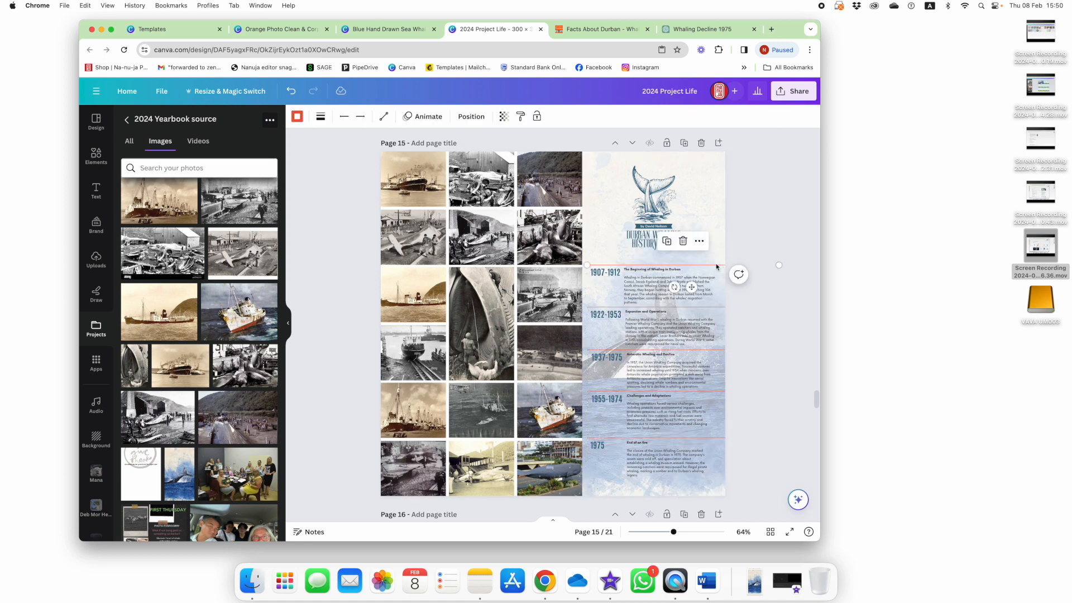
click(297, 118)
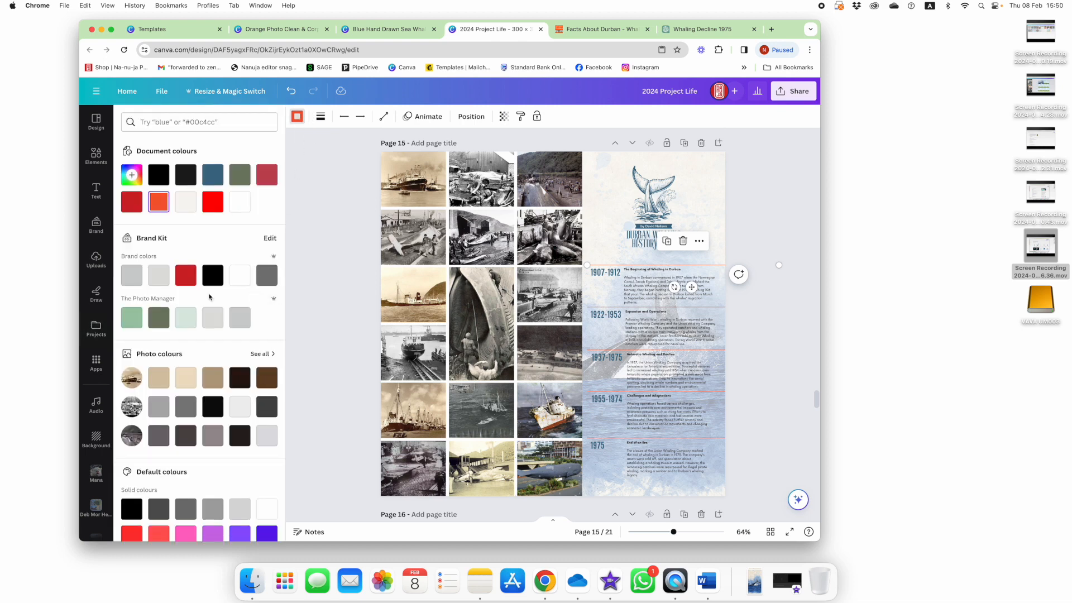
click(214, 177)
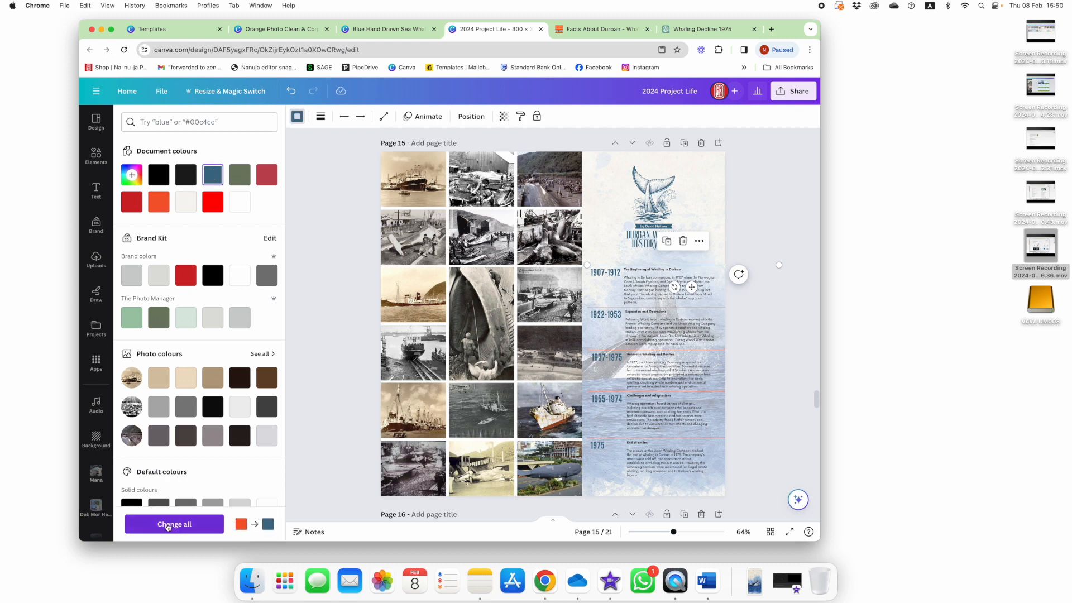
click(168, 525)
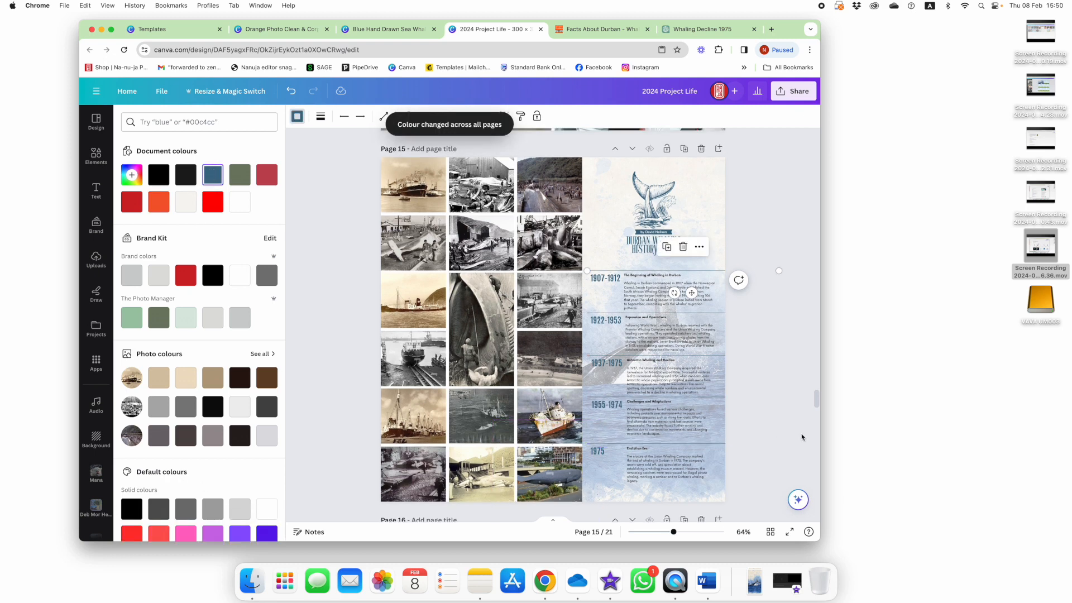
click(781, 396)
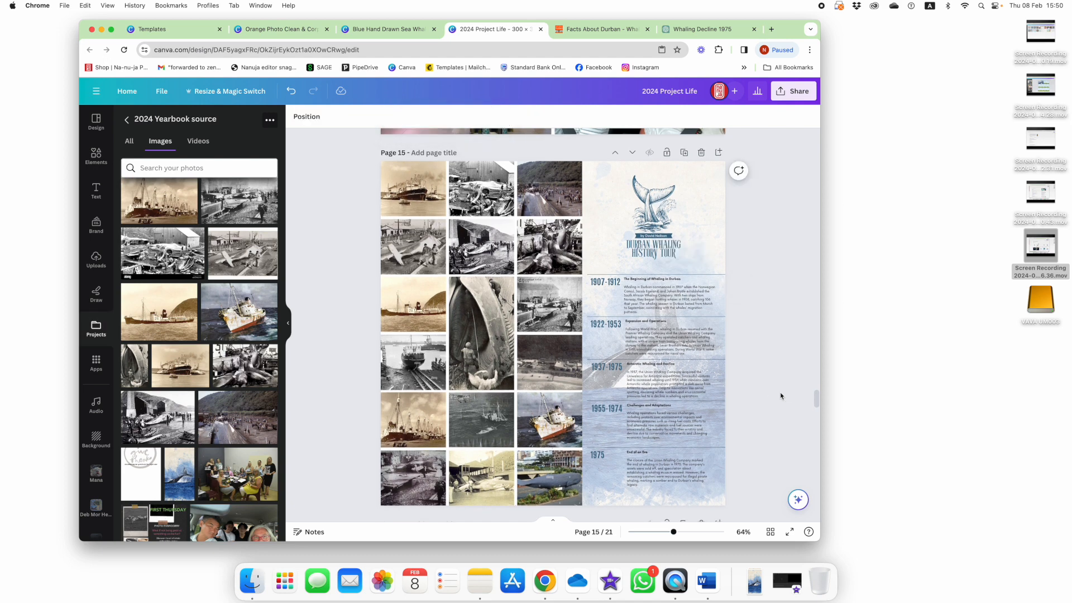
Select the Durban Whaling History Tour panel on page 15.
scroll(781, 396, down, 2)
scroll(781, 396, down, 1)
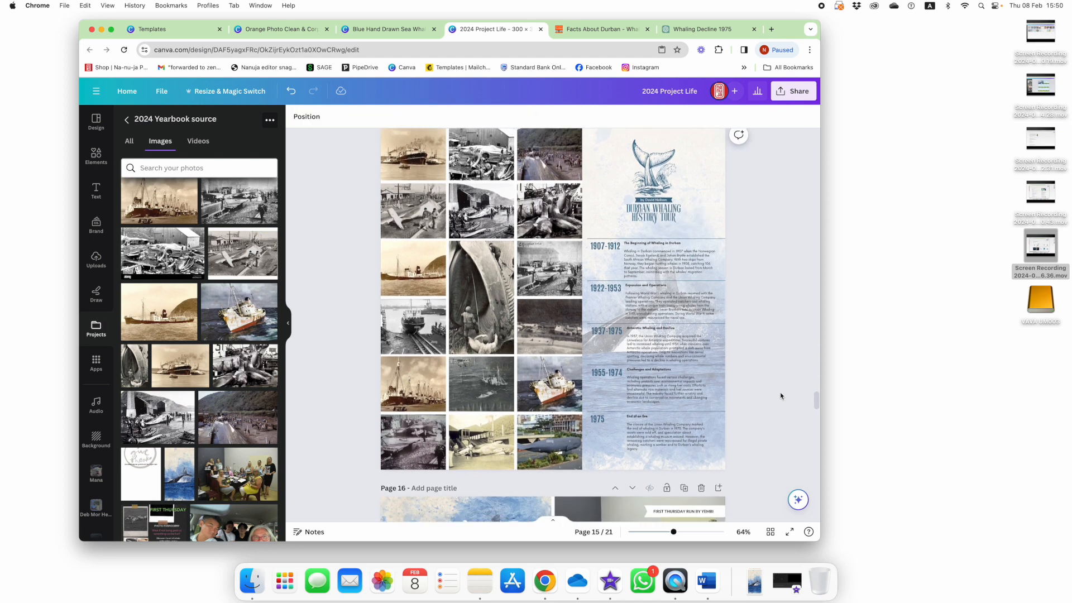
click(698, 165)
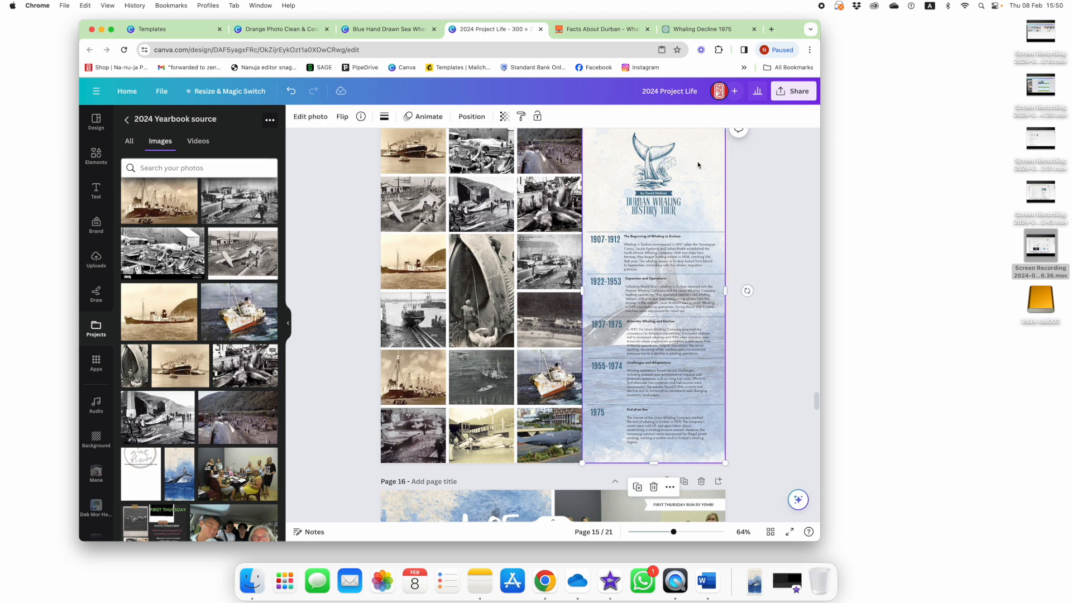
Lower the whale history panel's transparency from 32 to 17.
scroll(796, 239, up, 2)
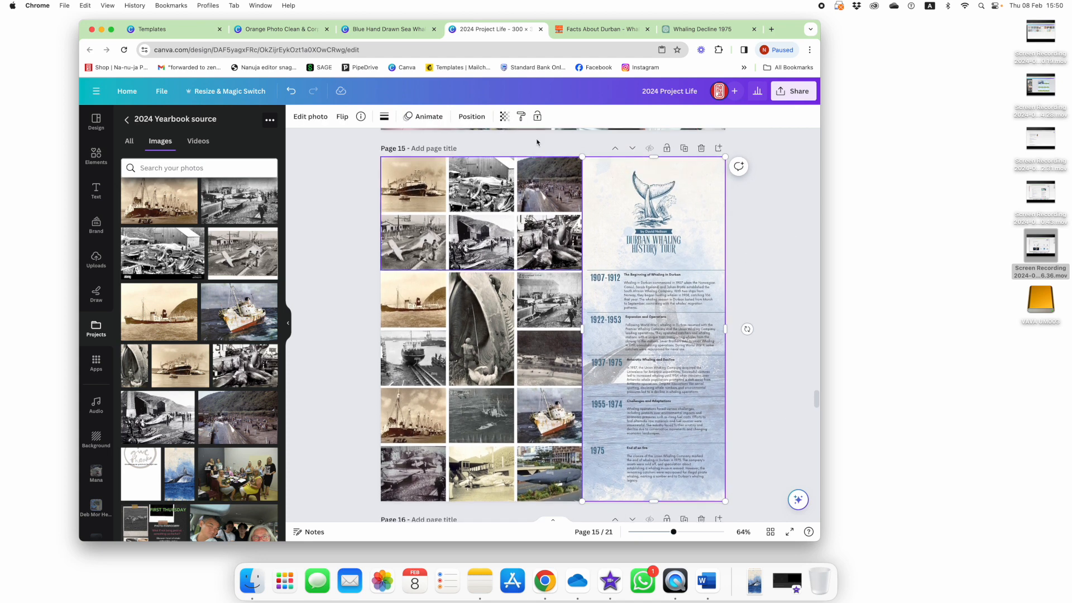
click(504, 117)
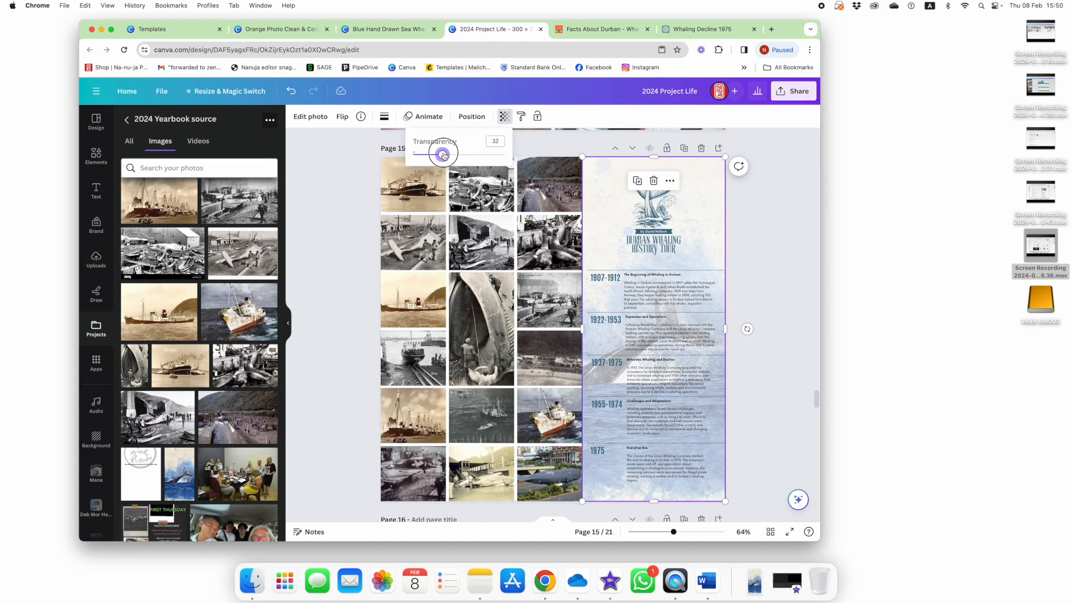
drag(443, 155, 436, 156)
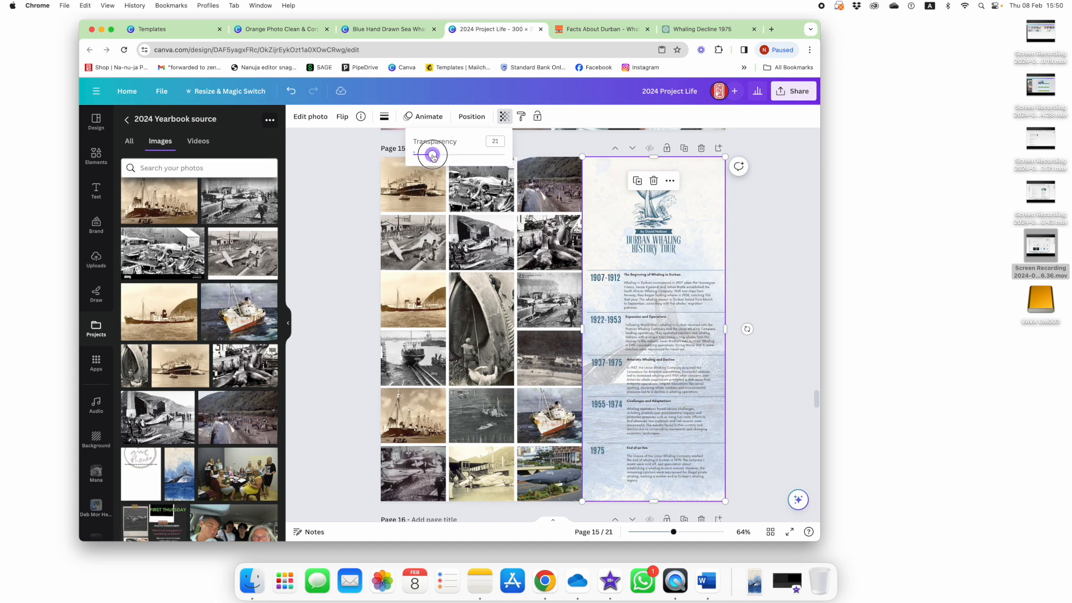
drag(433, 157, 429, 157)
click(770, 246)
scroll(772, 246, down, 1)
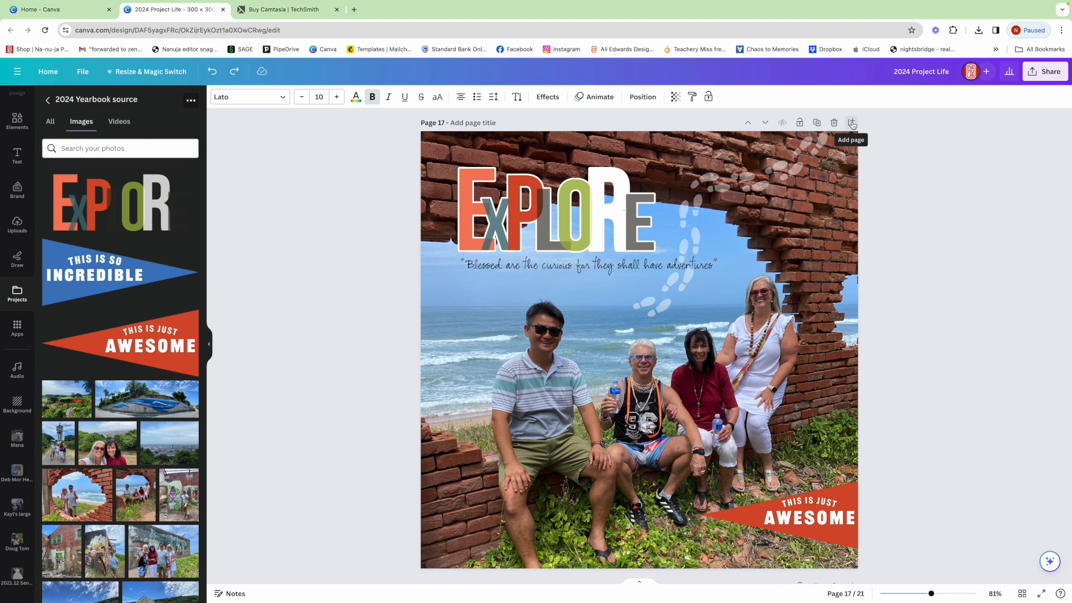
Add page 18 filled edge to edge with the cropped brick-wall beach photo, plus the EXPLORE graphic.
click(851, 123)
scroll(116, 427, down, 5)
scroll(116, 335, up, 2)
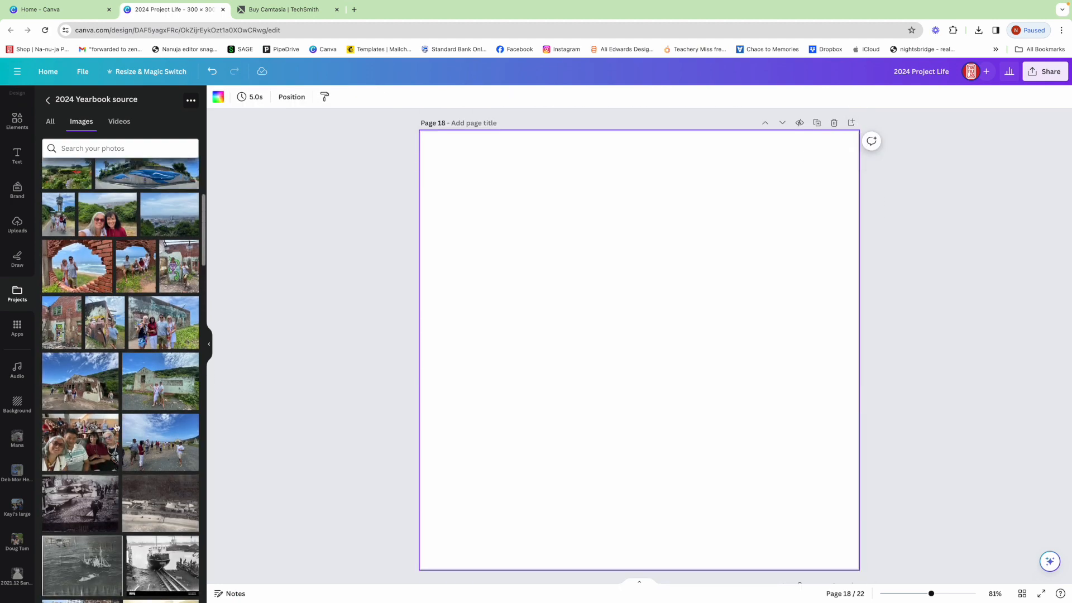
drag(131, 268, 503, 287)
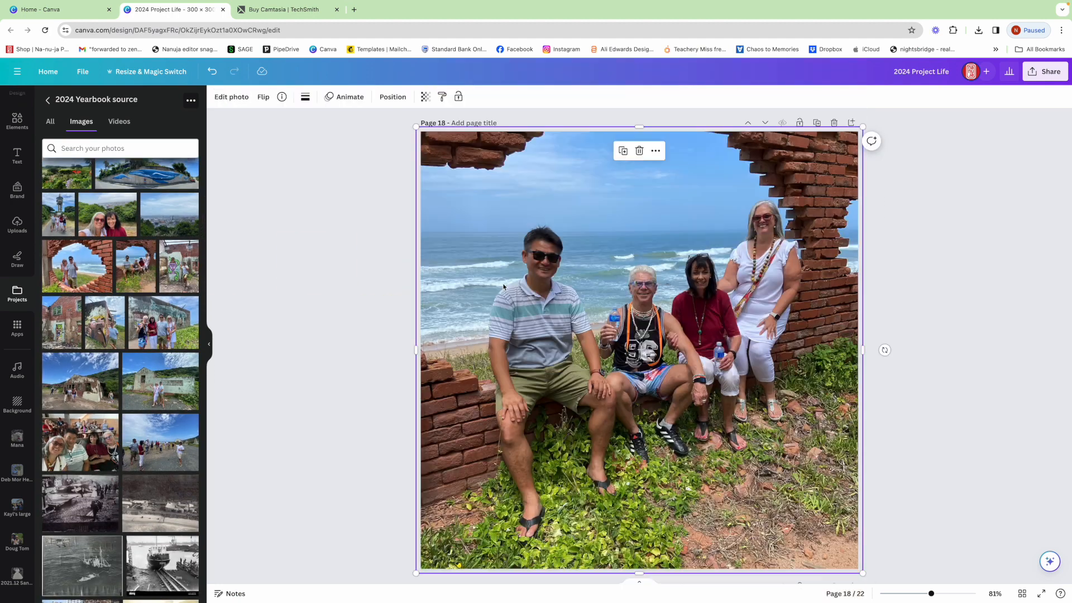
double_click(645, 295)
drag(647, 282, 649, 335)
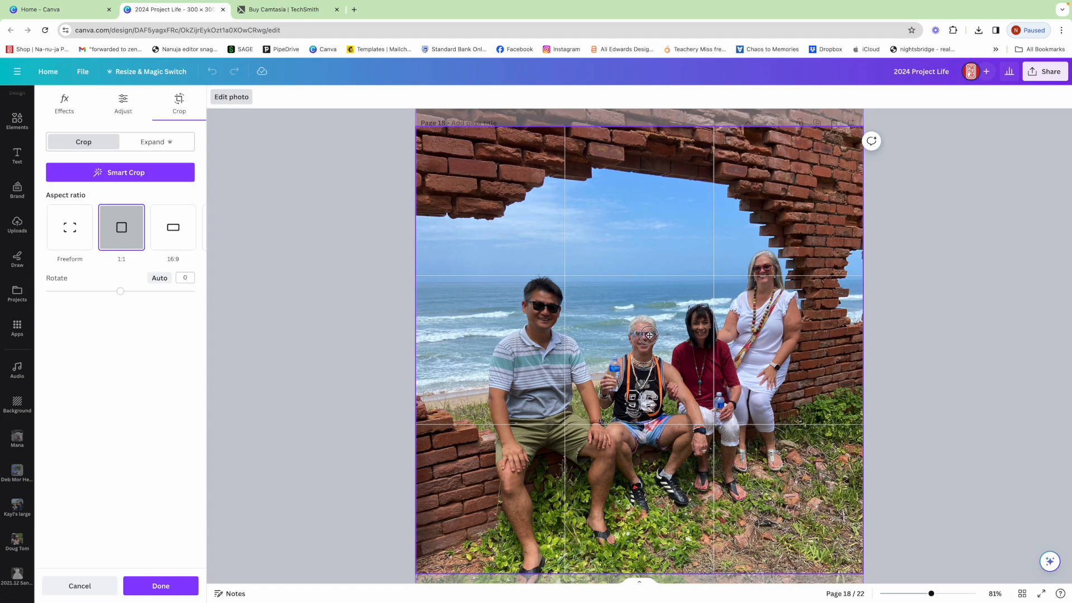
click(986, 300)
drag(862, 126, 858, 131)
drag(416, 573, 420, 569)
click(327, 517)
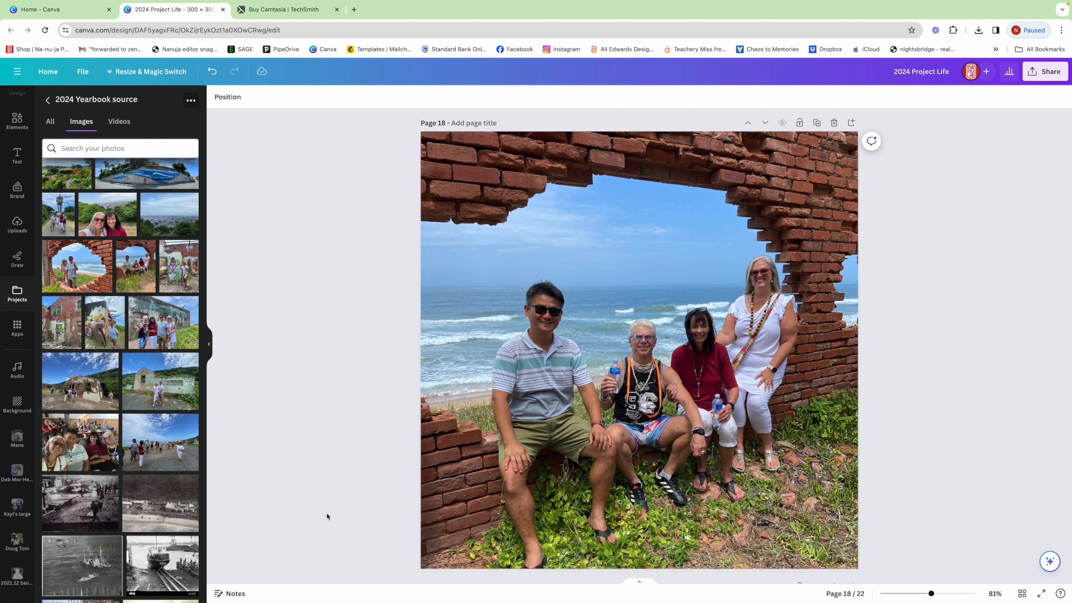
scroll(129, 251, up, 5)
click(129, 208)
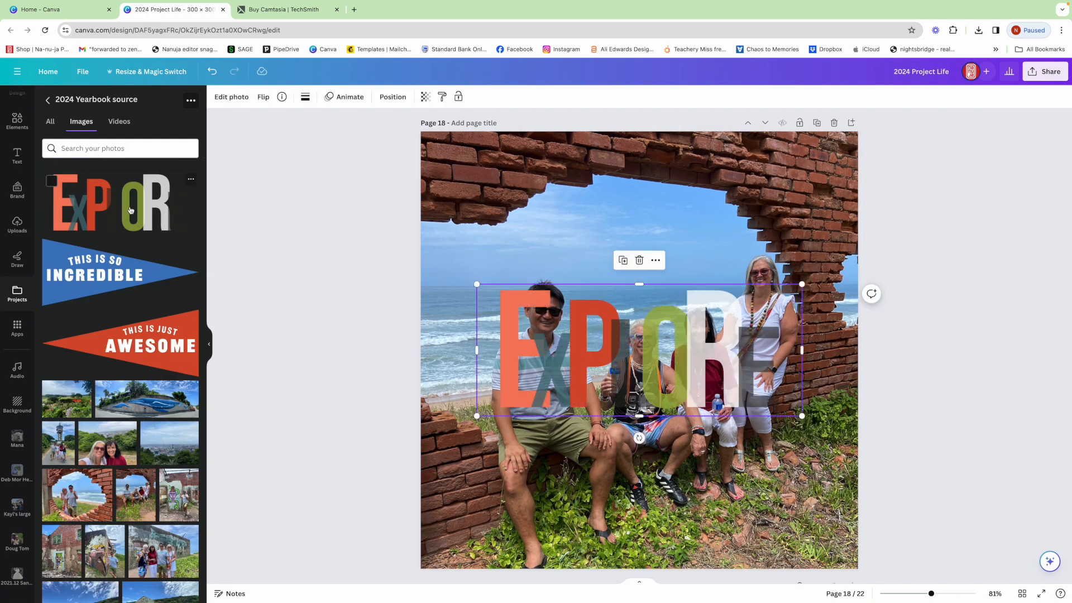
Shrink EXPLORE into the top-left sky and give it a white #FFFFFF outline at size 16.
drag(623, 327, 589, 211)
drag(769, 301, 660, 253)
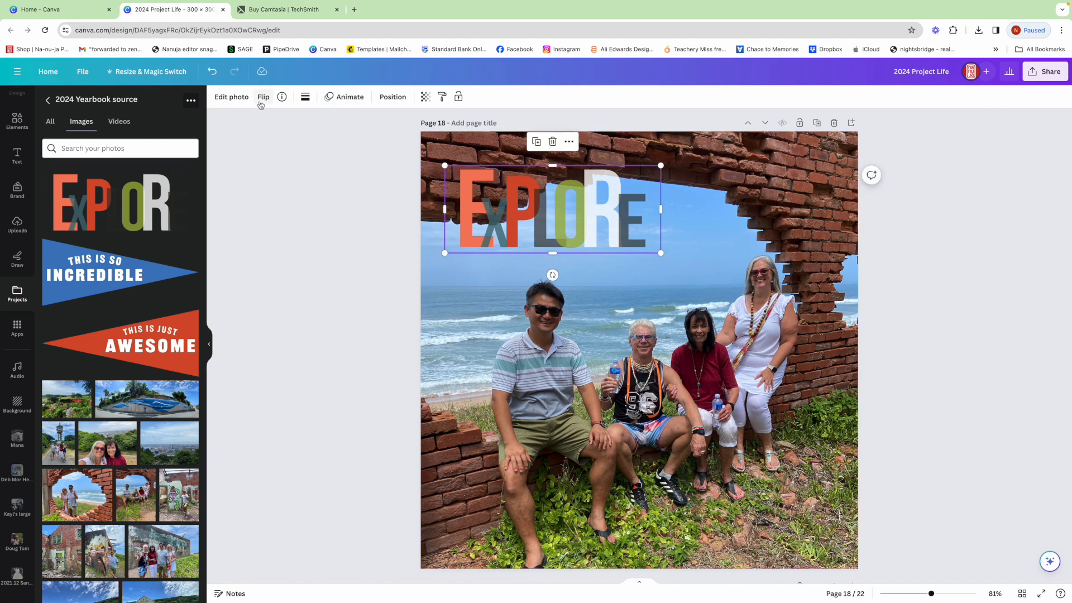
click(232, 97)
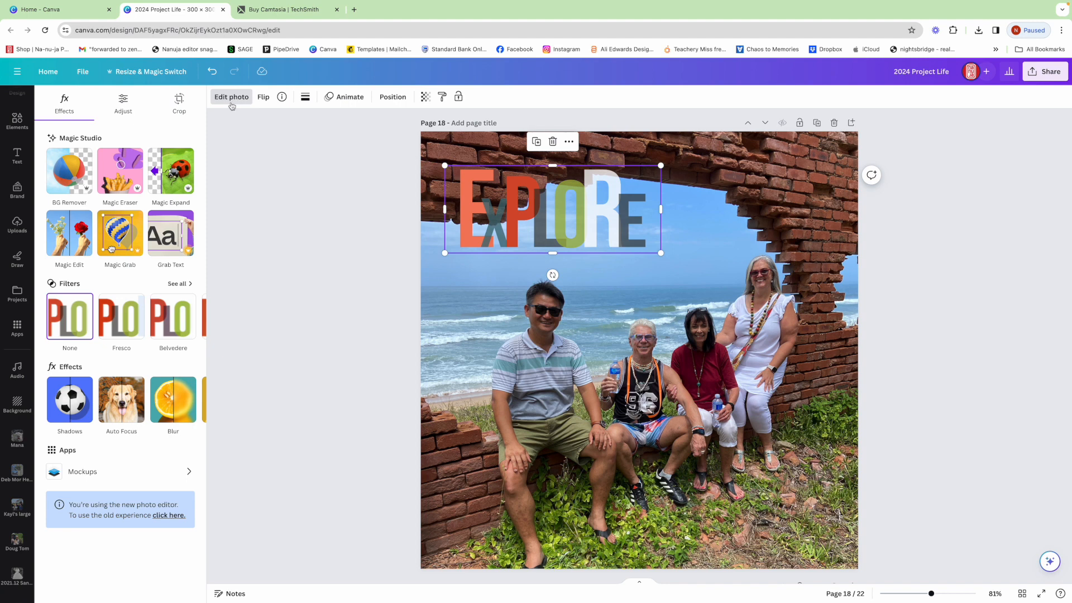
click(70, 402)
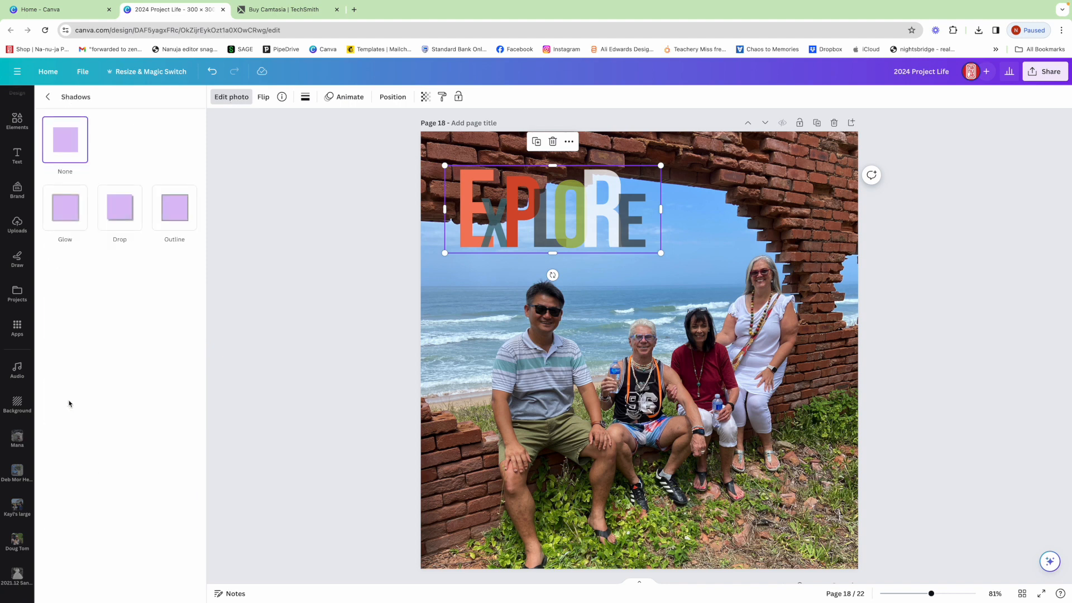
click(183, 214)
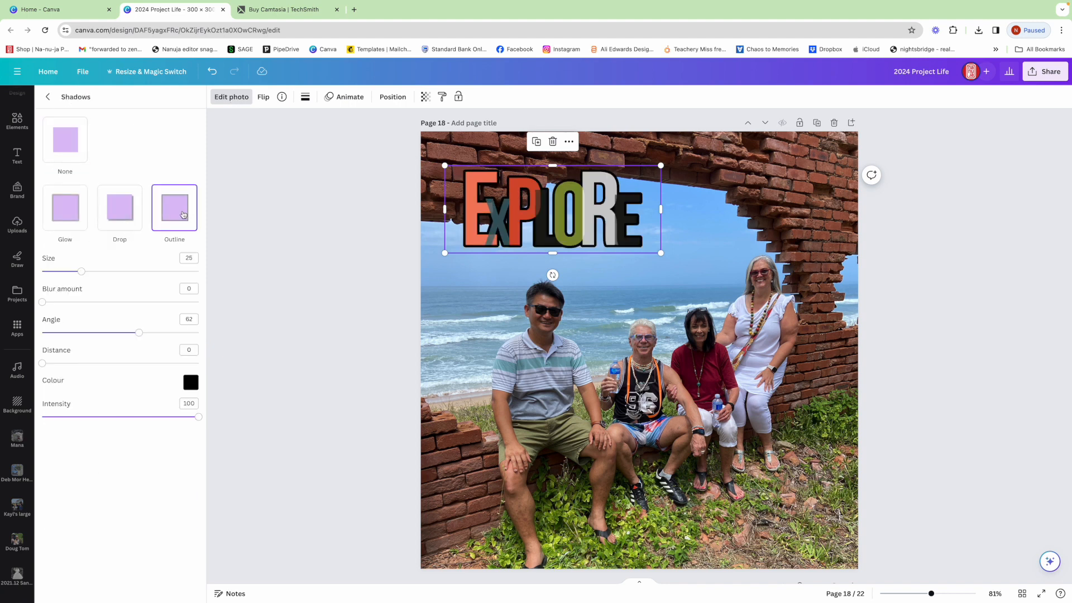
click(191, 384)
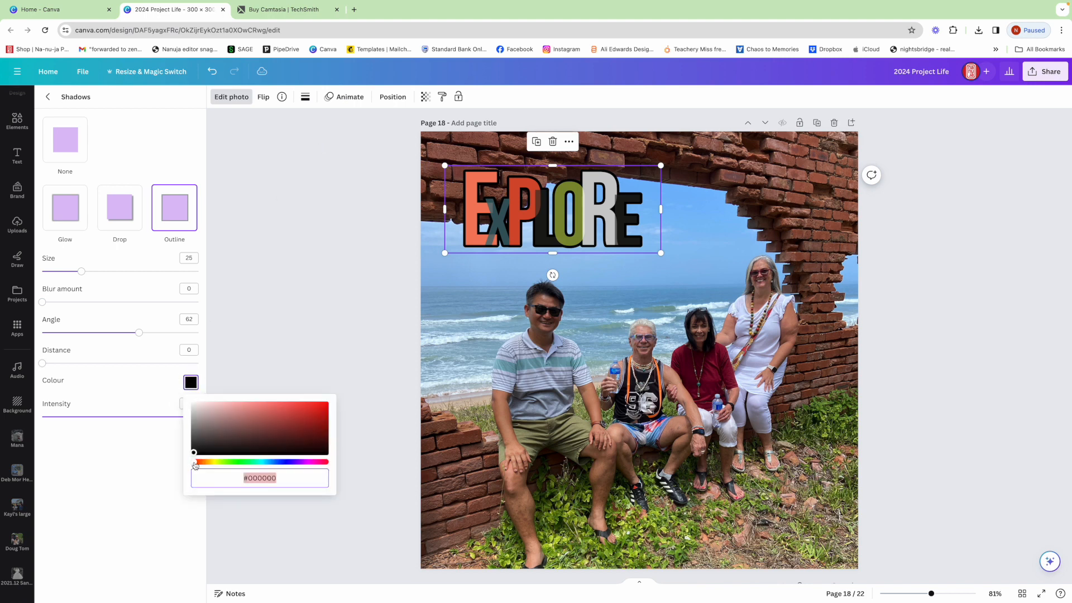
drag(195, 418, 193, 403)
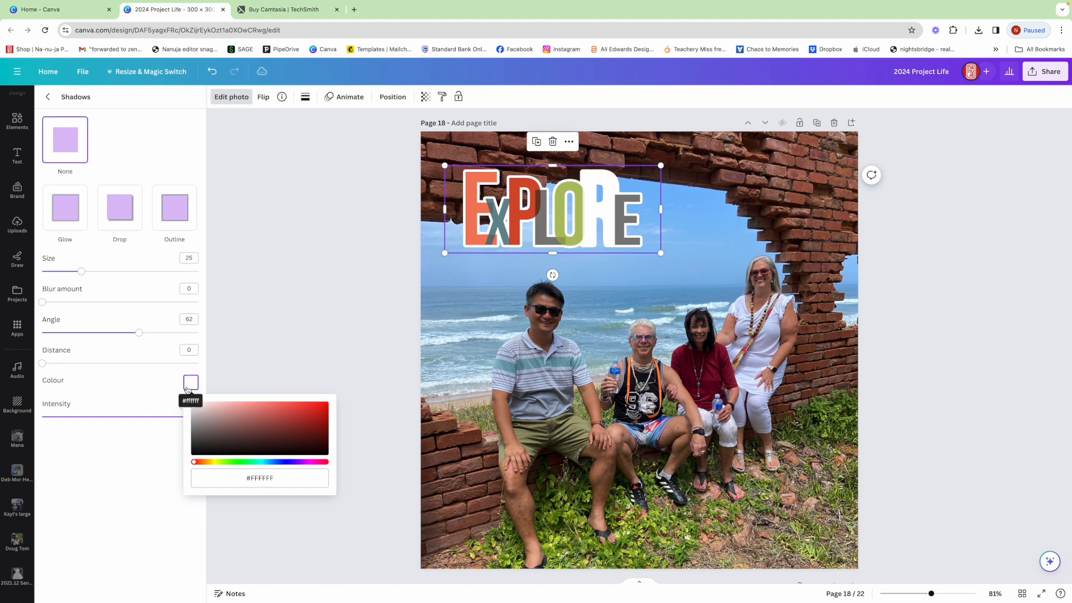
click(84, 271)
mouse_move(83, 271)
mouse_down()
mouse_move(56, 276)
mouse_move(67, 276)
mouse_up()
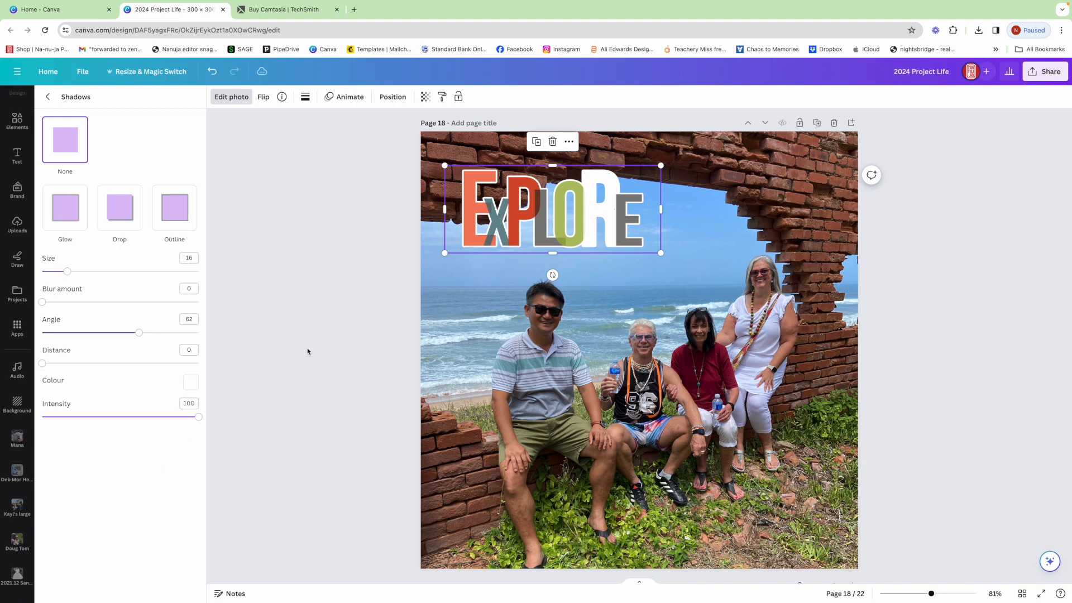
click(438, 277)
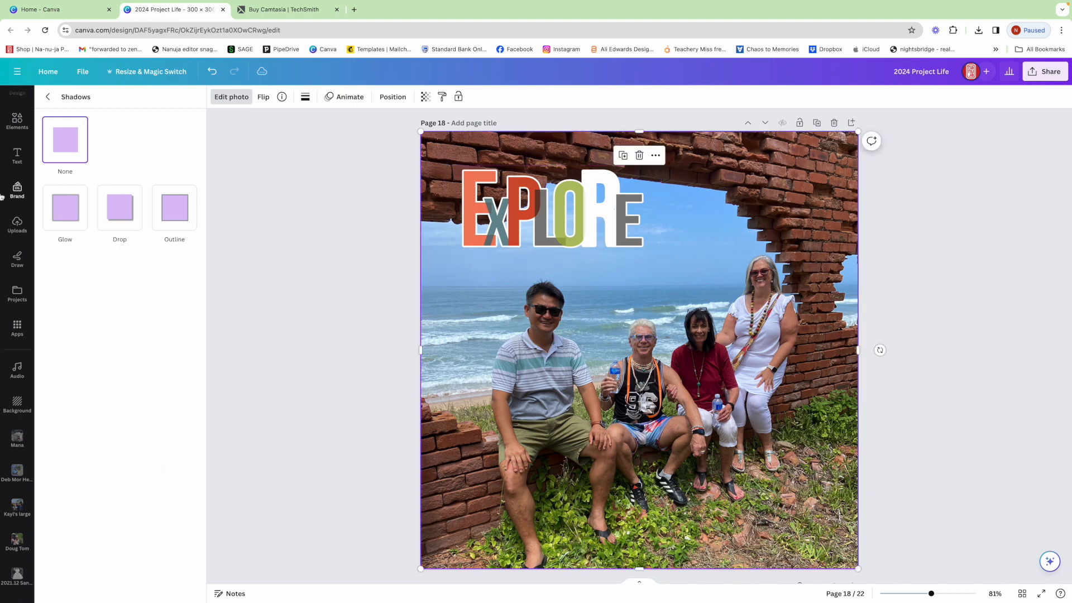
Add a new text box to page 18 just below EXPLORE.
click(16, 156)
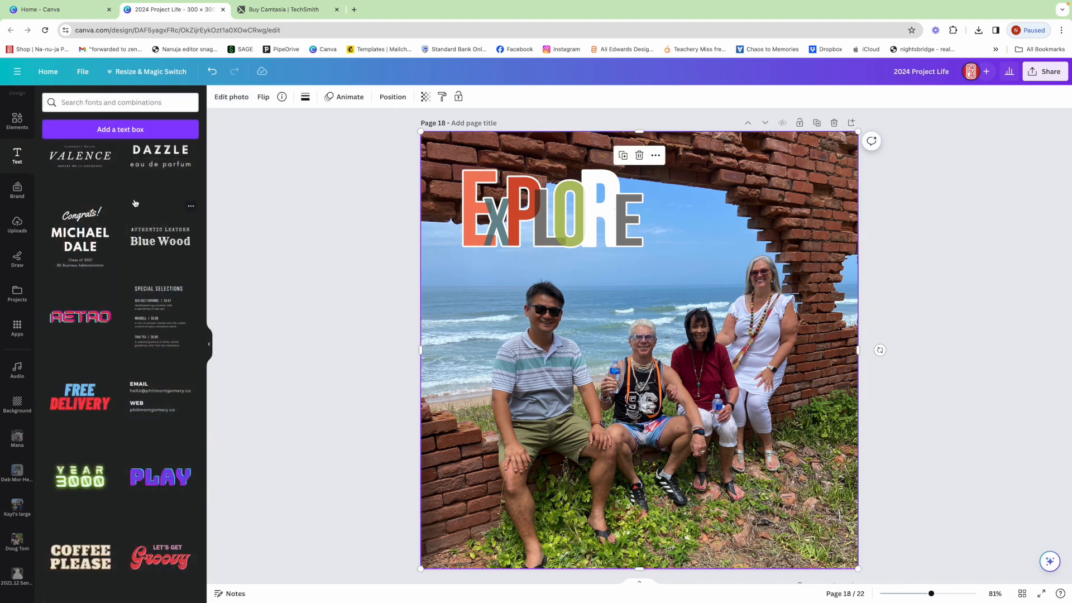
click(138, 132)
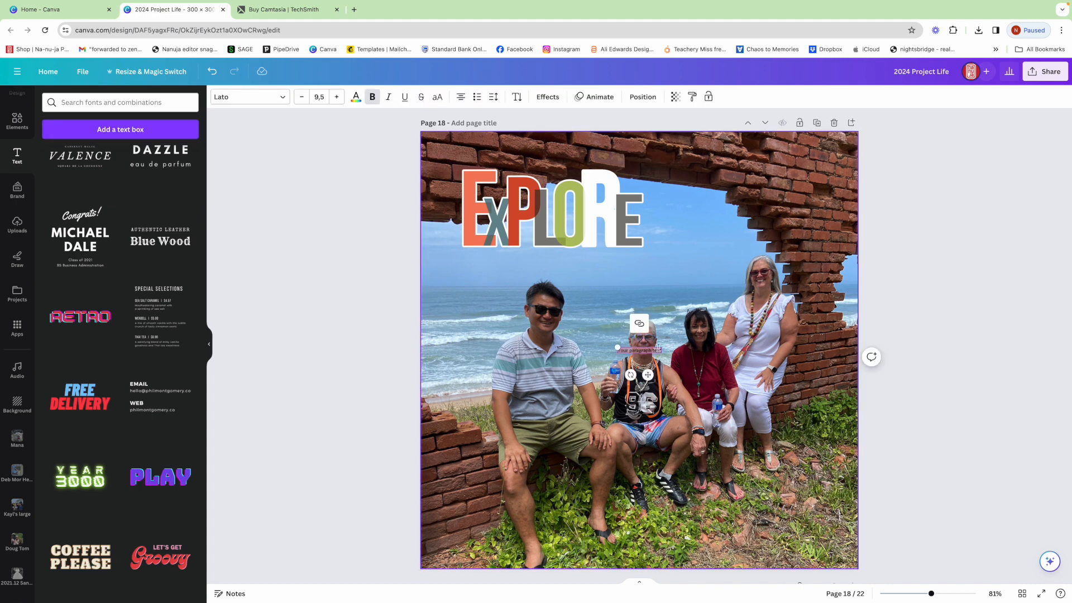
click(621, 356)
drag(630, 353, 580, 267)
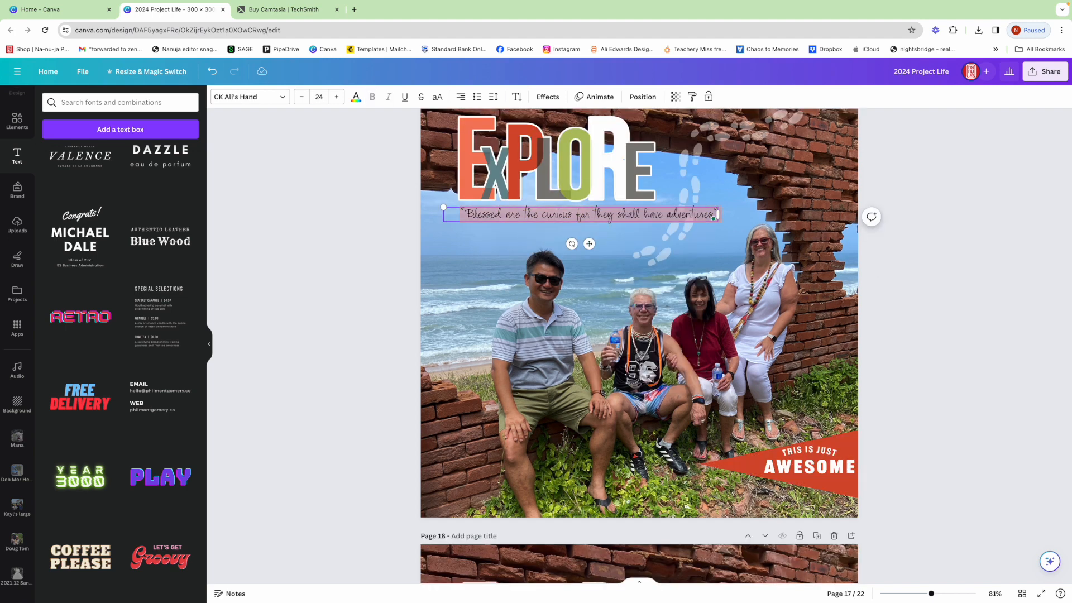
Copy page 17's quote into the text box and size it to a single line.
right_click(584, 212)
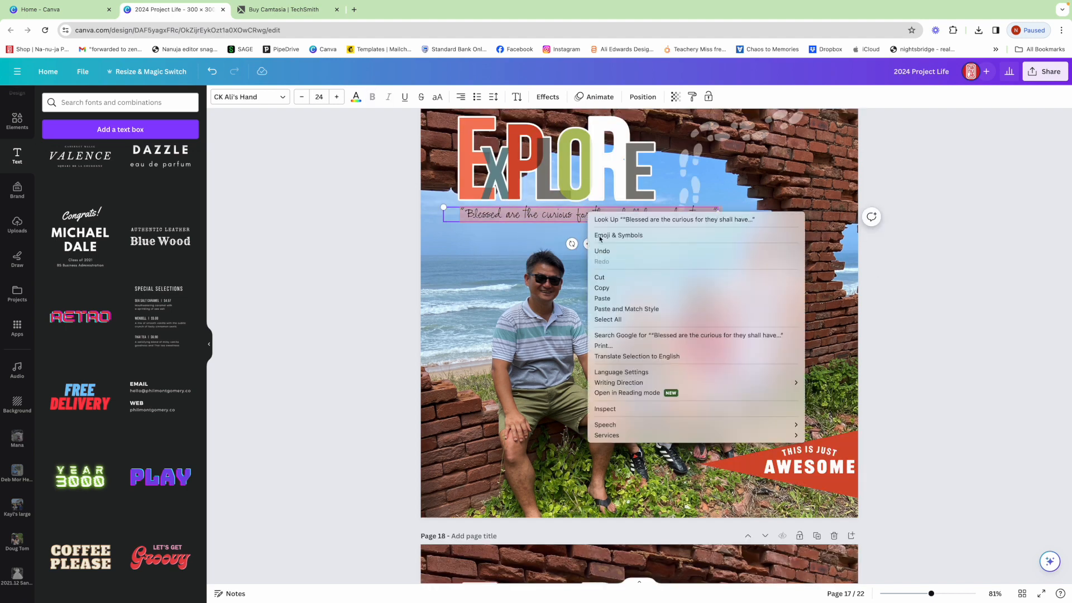
click(610, 289)
scroll(610, 289, down, 5)
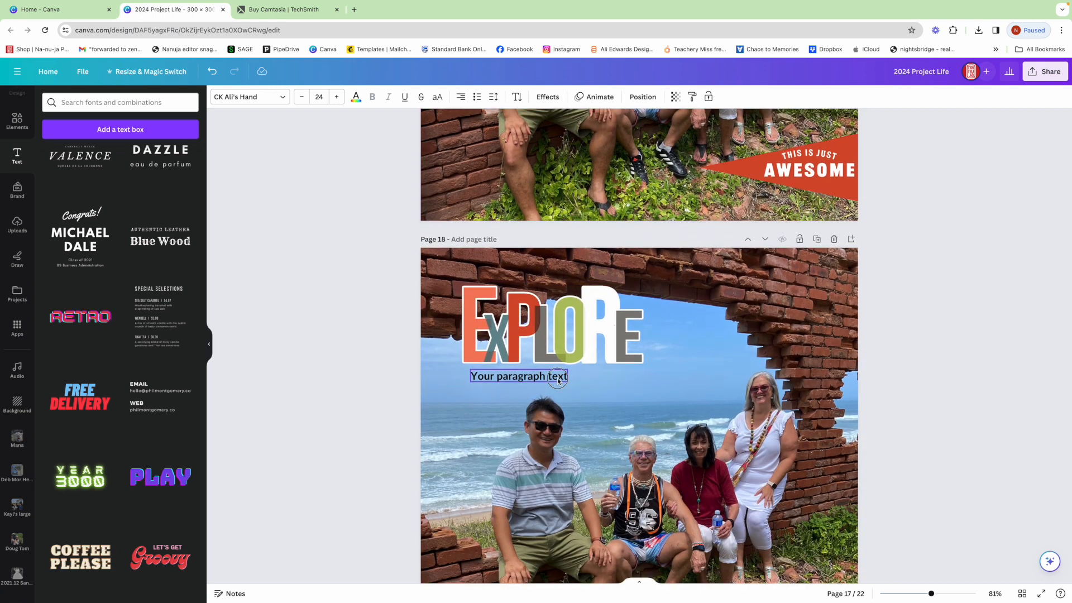
double_click(558, 377)
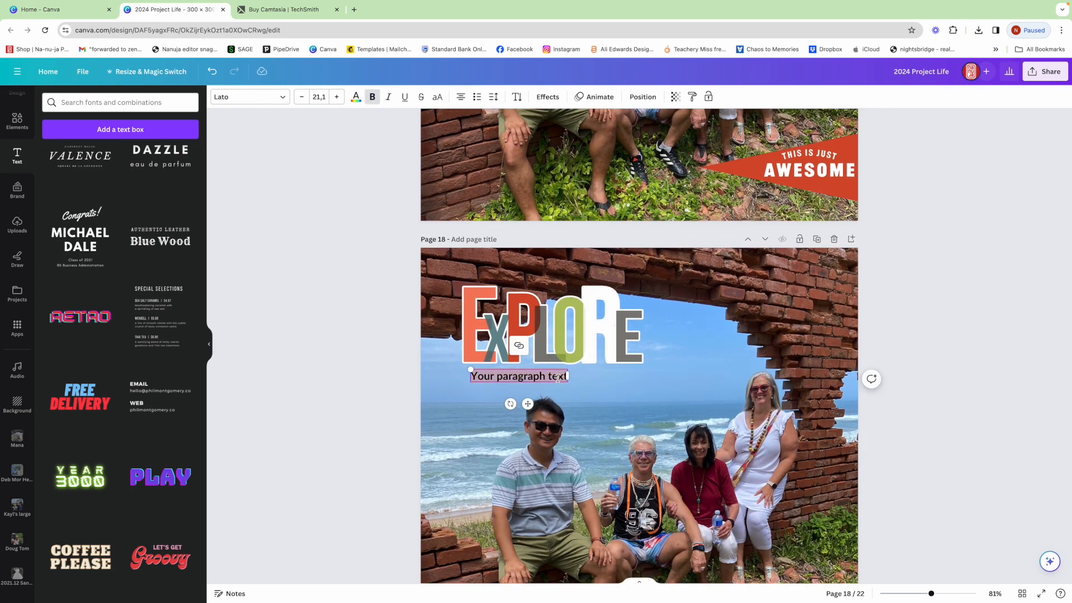
key(ctrl+v)
drag(618, 384, 727, 373)
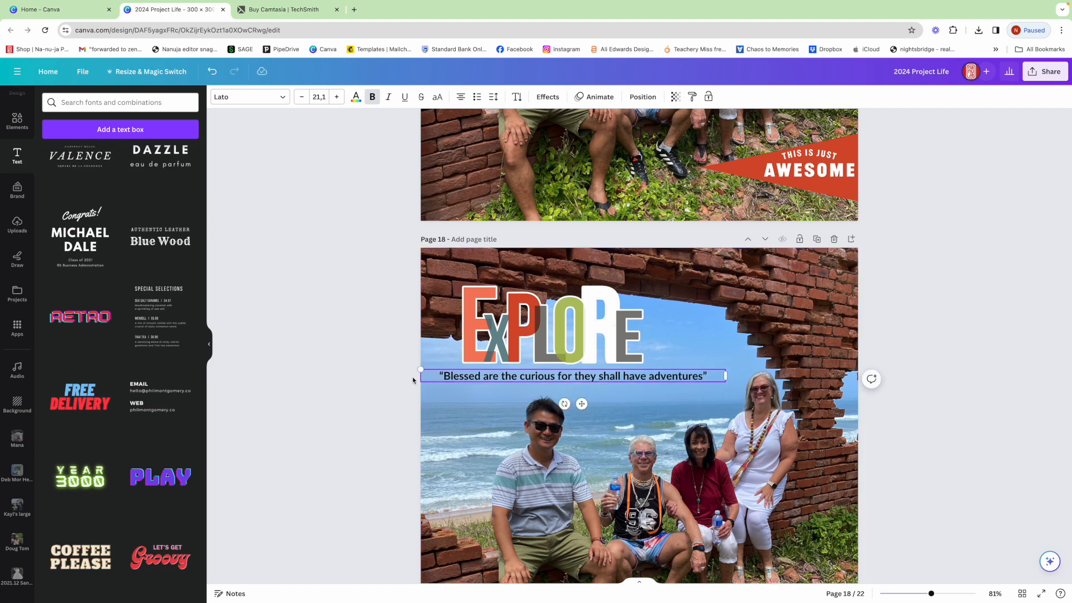
drag(420, 375, 457, 375)
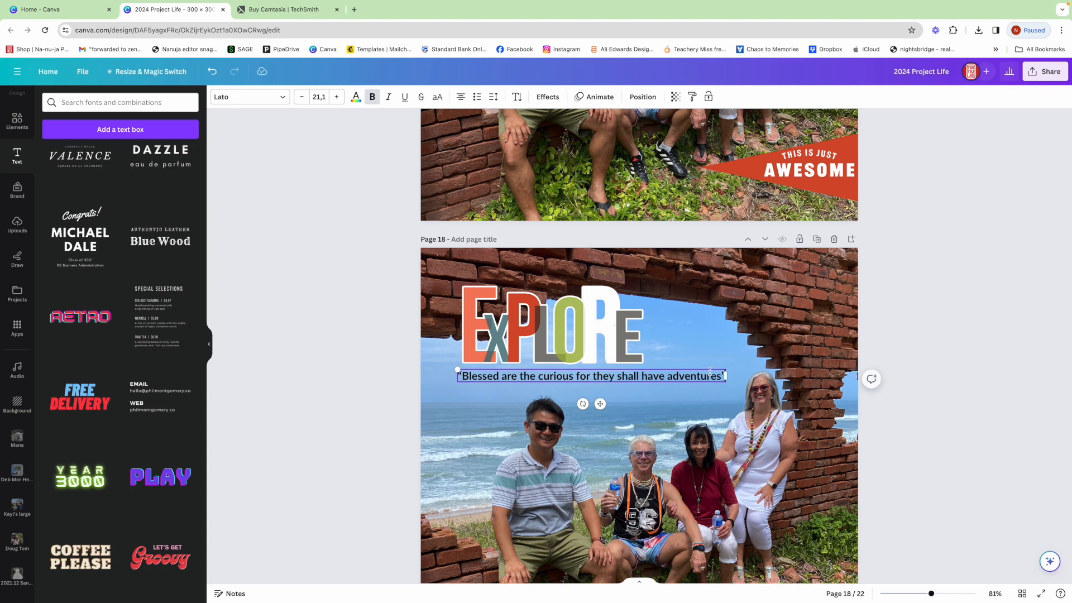
Set the quote in CK Ali's Hand font and enlarge it to 24.5.
double_click(644, 374)
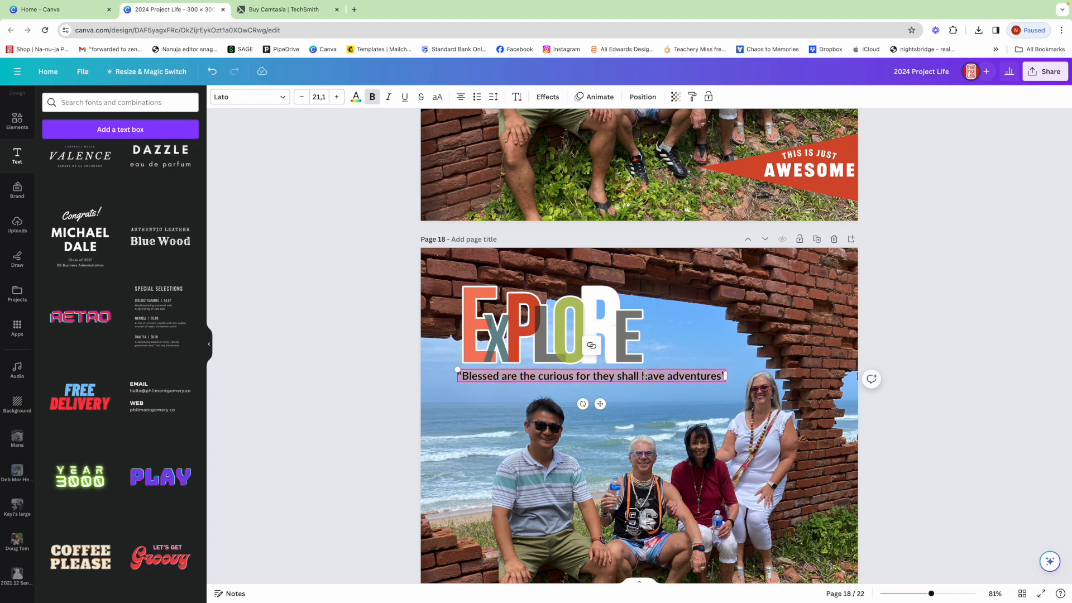
click(257, 104)
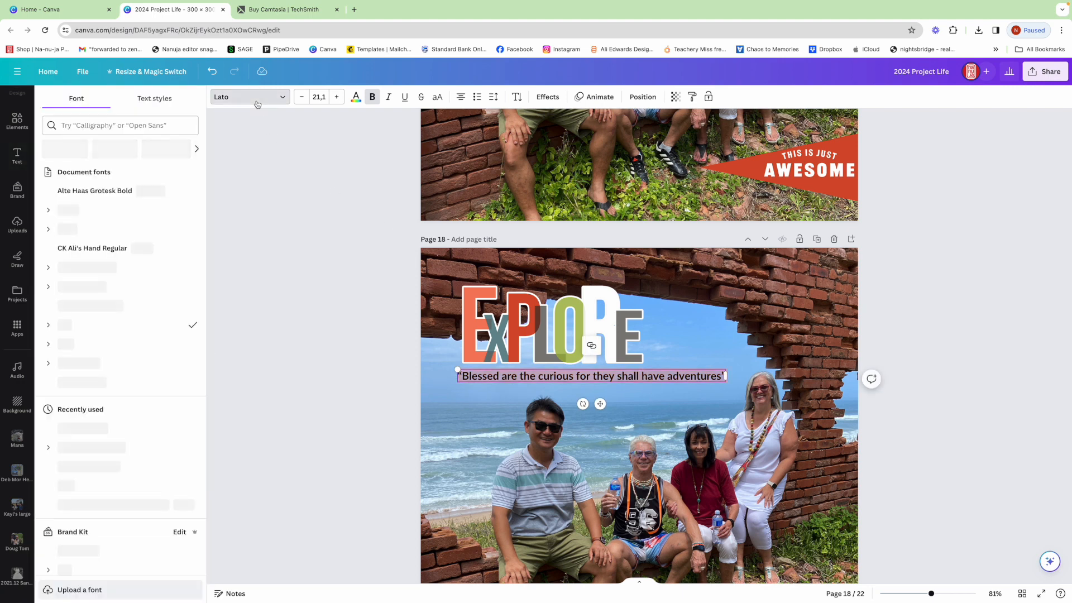
click(102, 252)
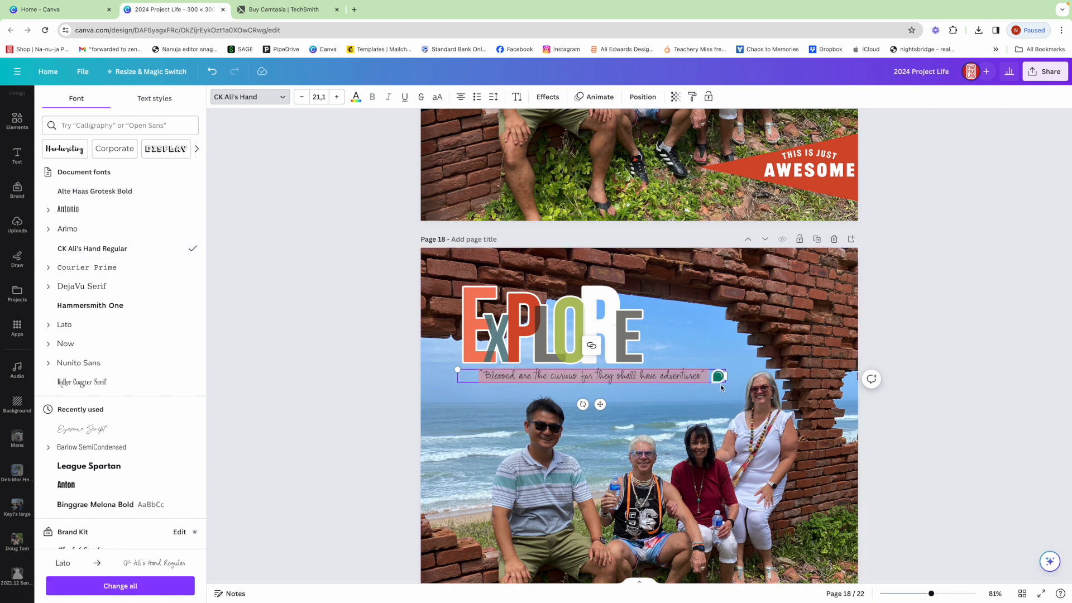
drag(726, 383, 751, 391)
drag(458, 384, 438, 388)
click(928, 335)
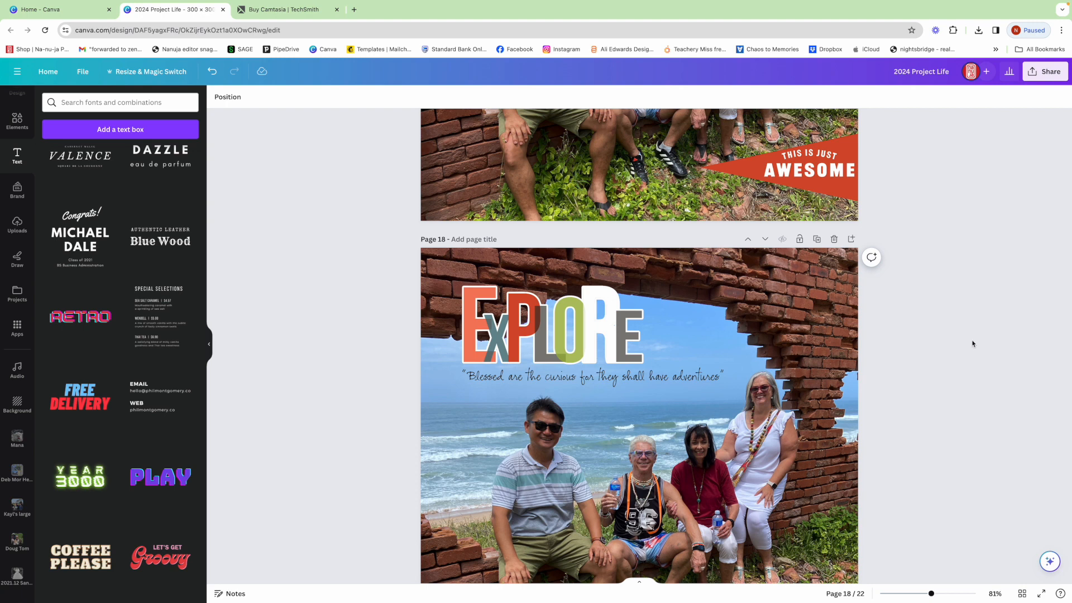
scroll(973, 344, down, 2)
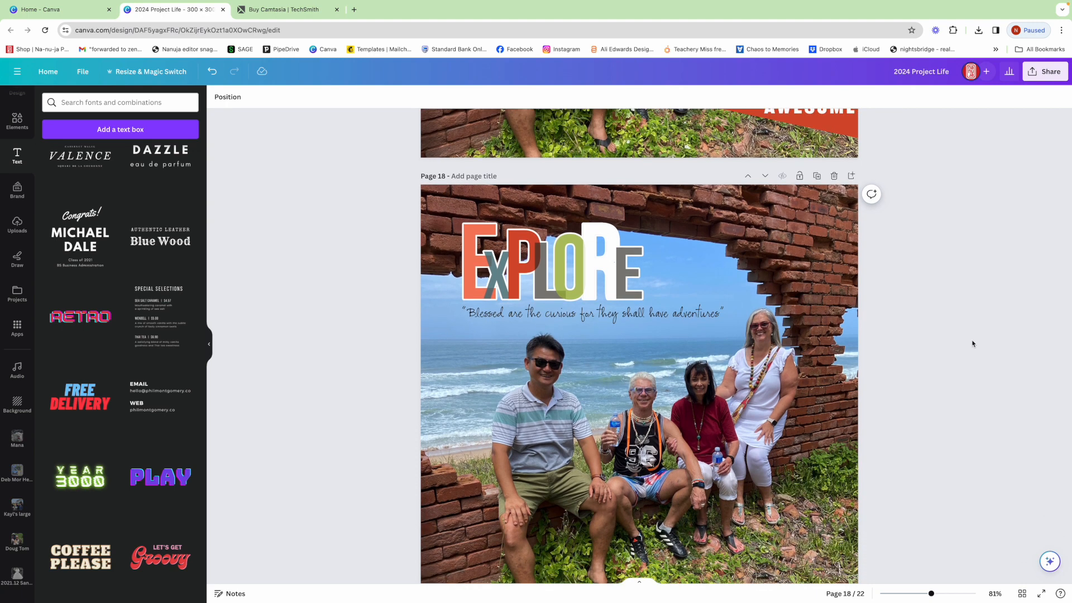
scroll(972, 344, down, 2)
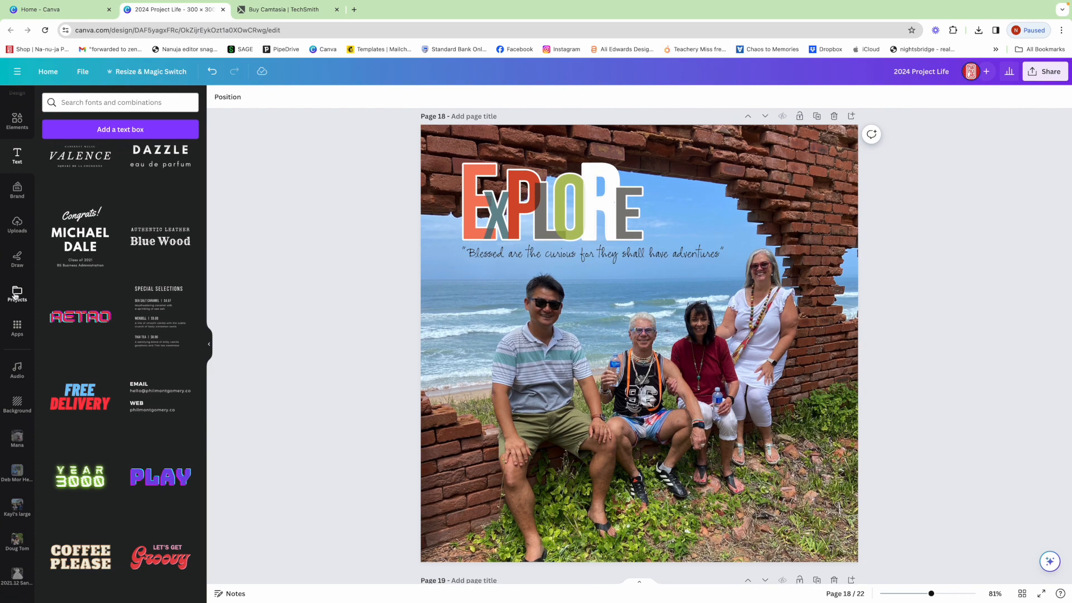
Place the AWESOME pennant at the photo's bottom-right corner, then search Elements for 'grid'.
click(16, 293)
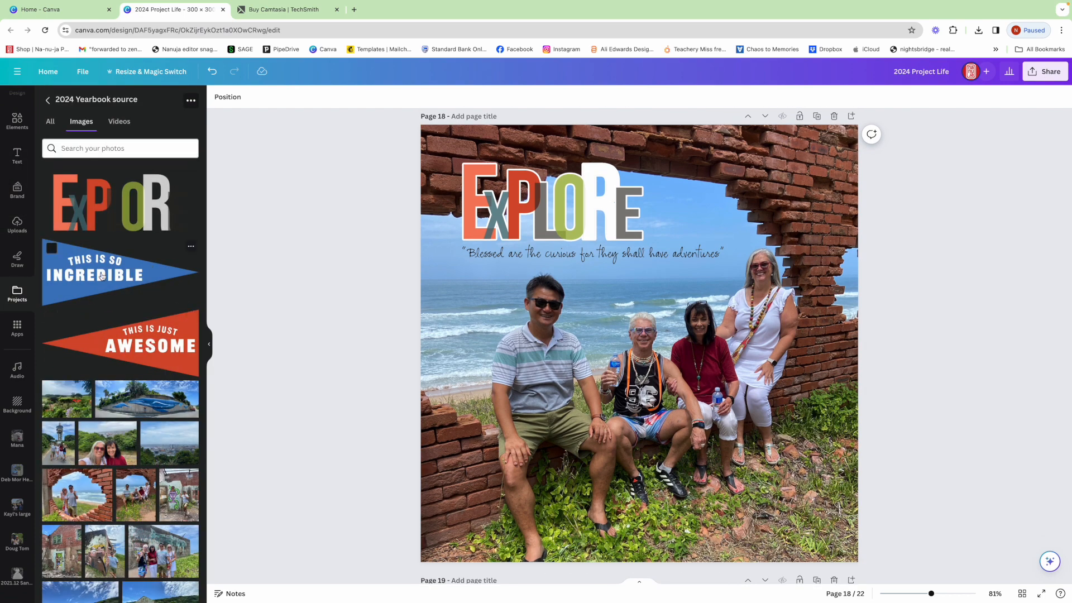
click(162, 338)
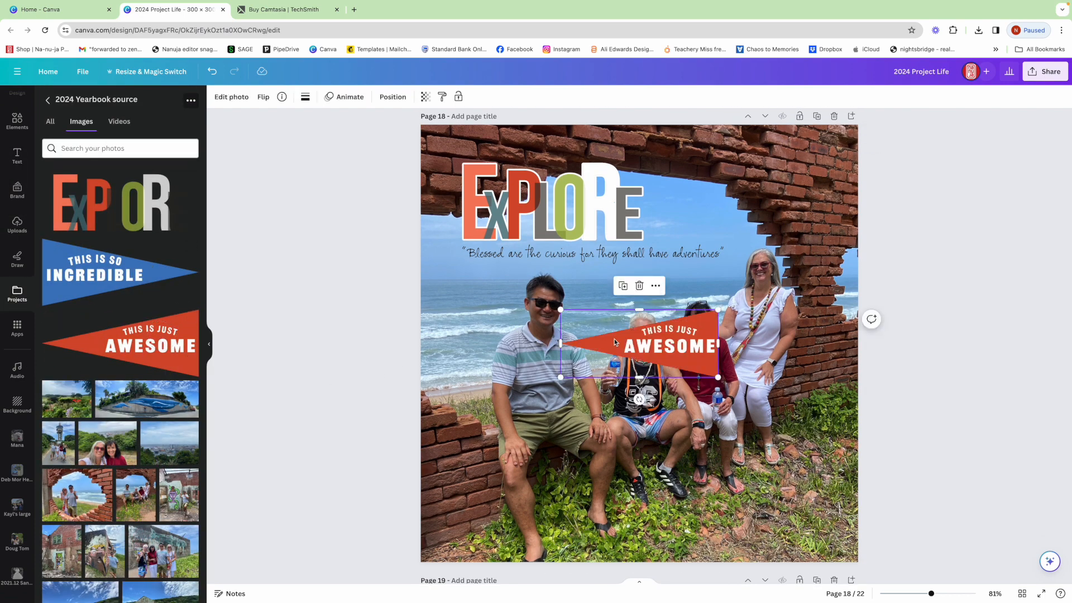
drag(675, 341, 817, 507)
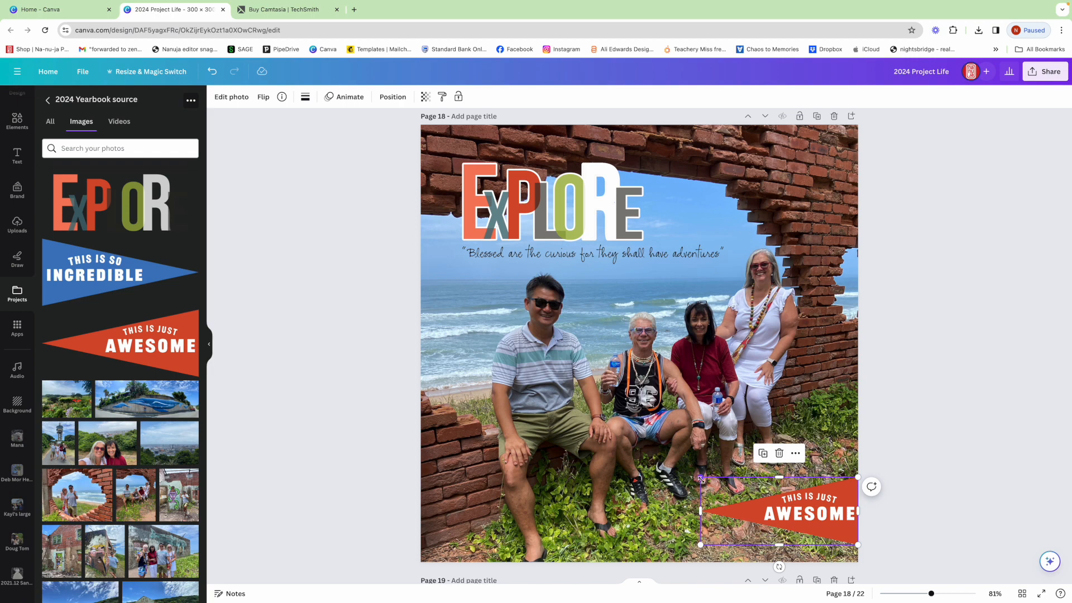
click(948, 455)
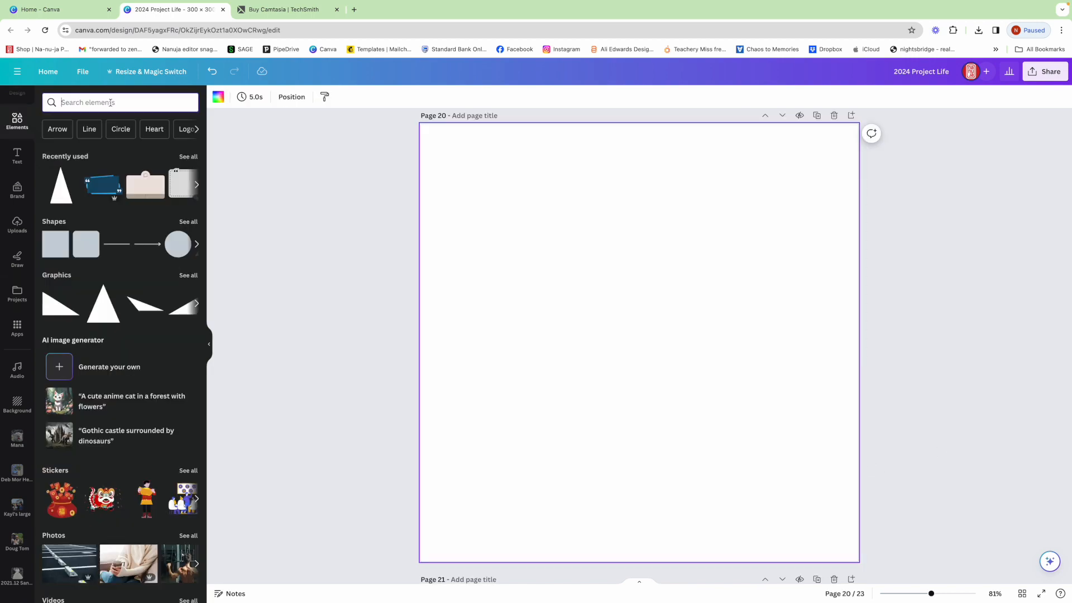
text(grid)
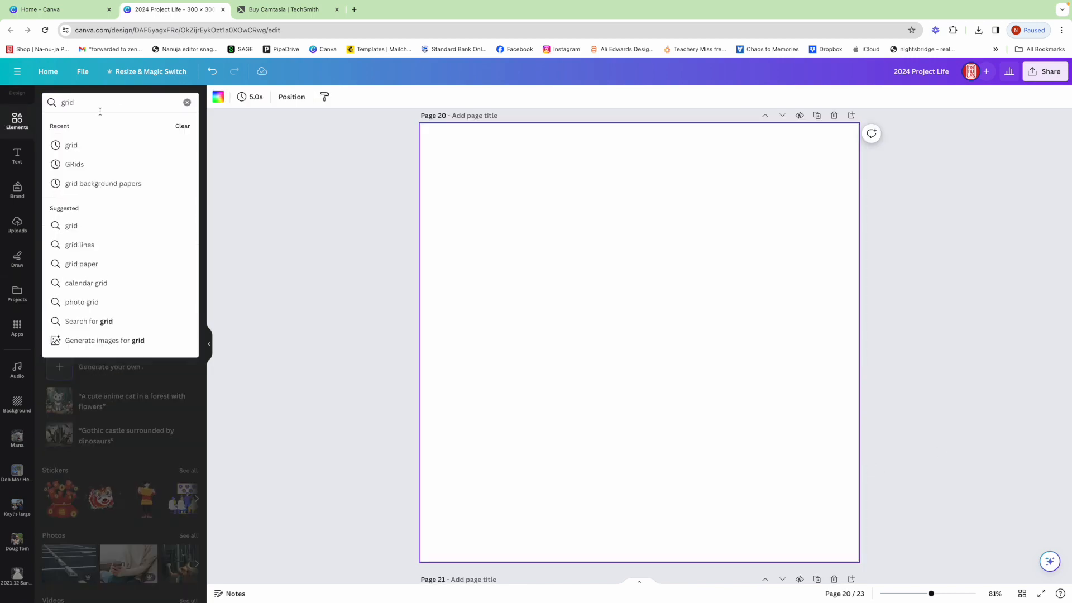
Add the eight-cell 4x2 grid from the grid search results to page 20.
click(88, 146)
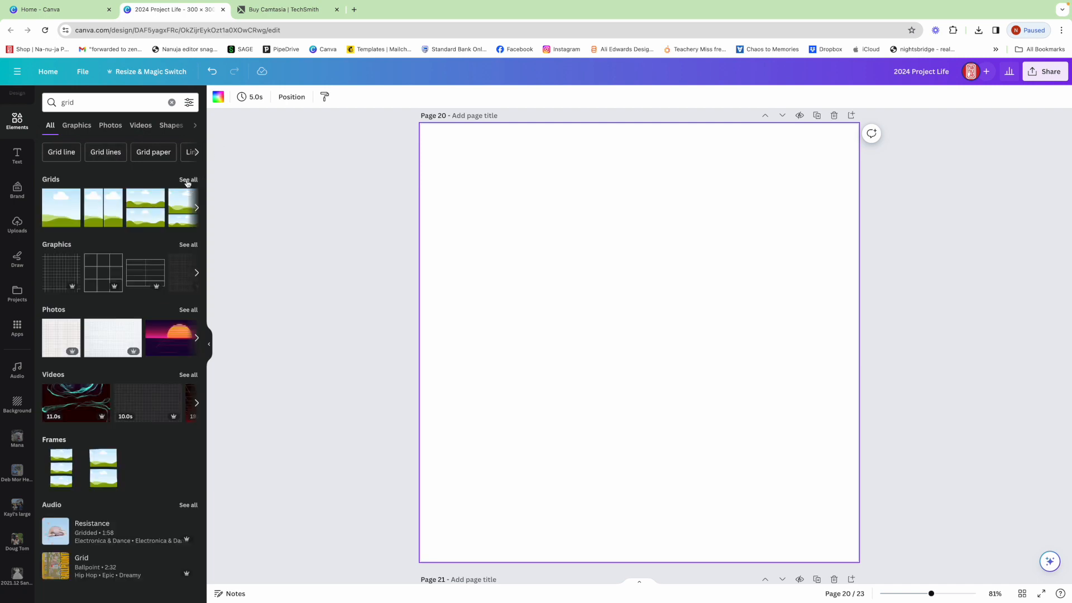
click(188, 179)
scroll(120, 335, down, 5)
click(80, 463)
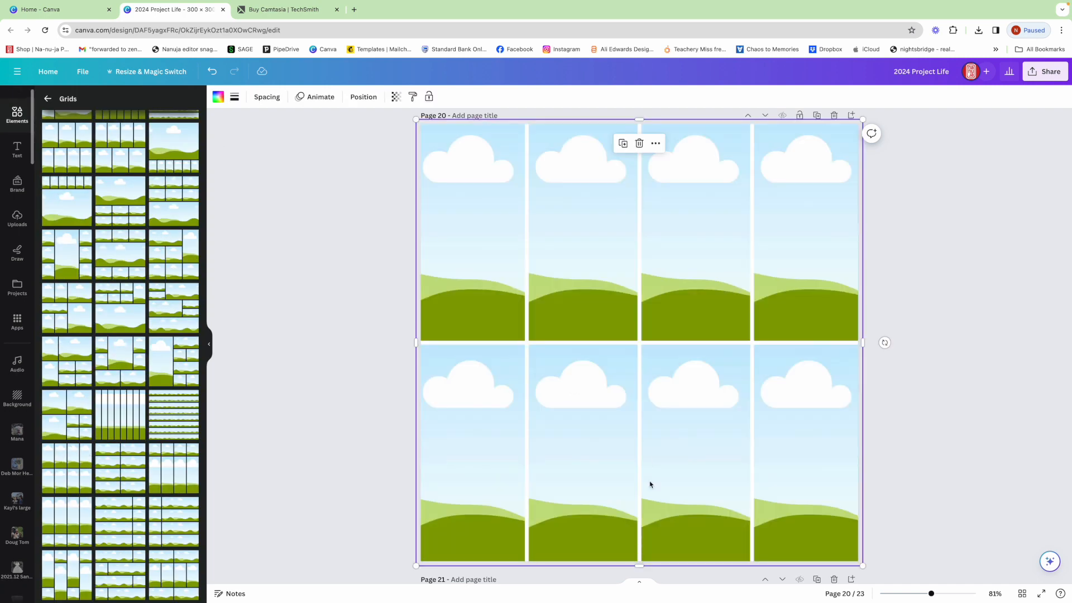
Fit the grid to the top half of the page at full page width.
drag(639, 565, 624, 304)
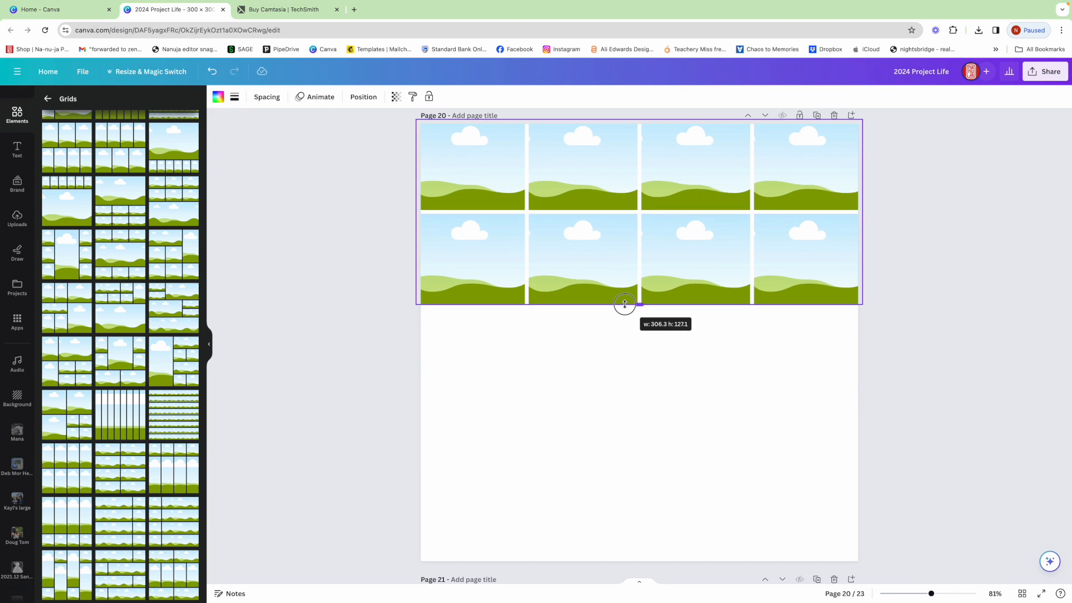
drag(624, 303, 624, 311)
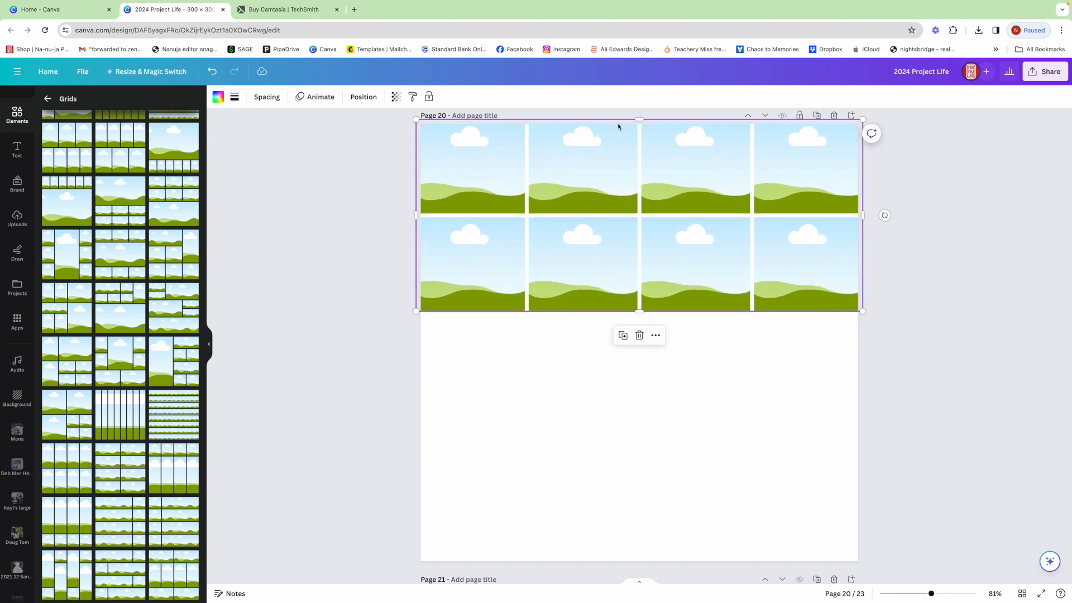
drag(638, 119, 639, 123)
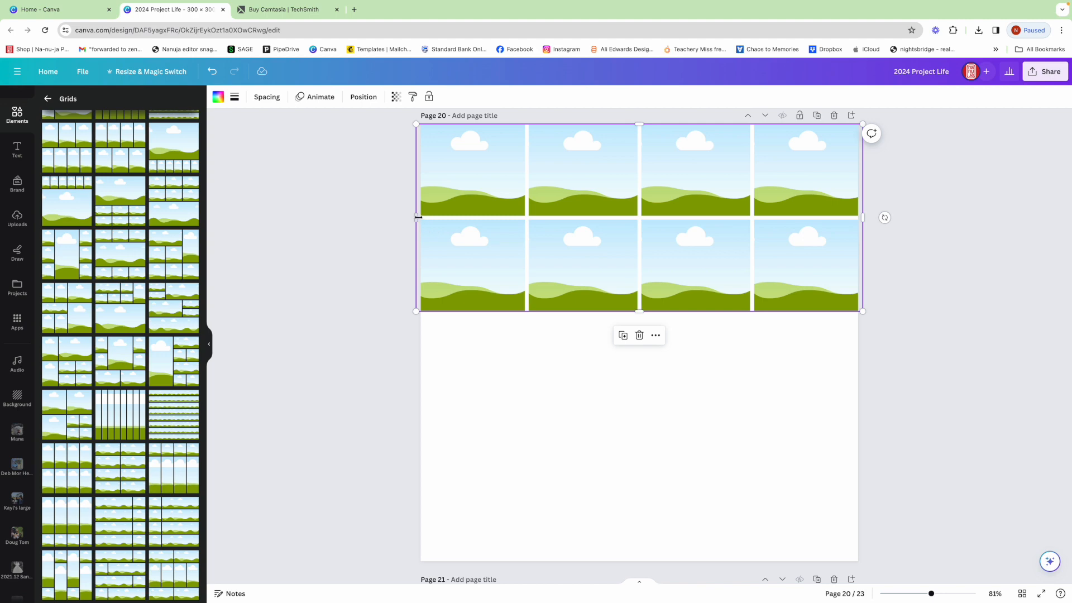
drag(418, 217, 421, 217)
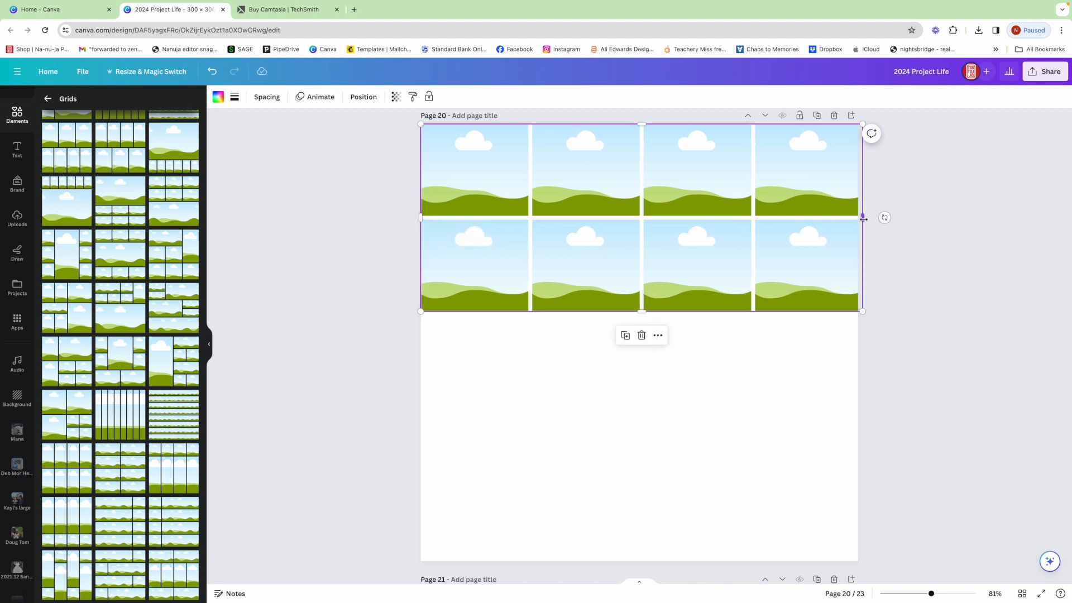
drag(862, 218, 858, 218)
drag(650, 310, 639, 338)
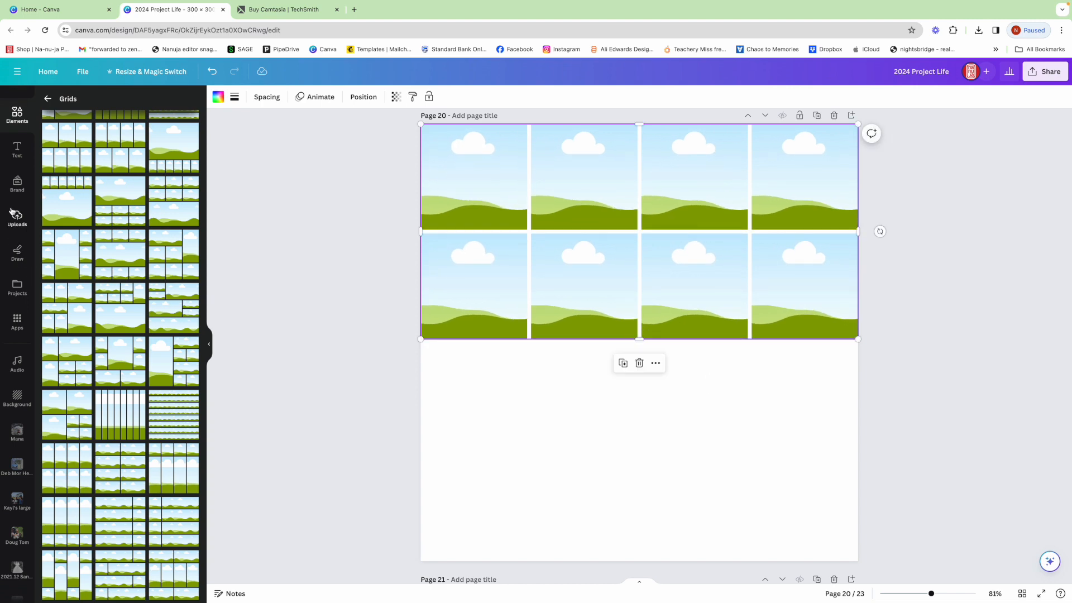
Enlarge the whale mural photo across the page bottom and stretch the grid down to meet it.
click(16, 286)
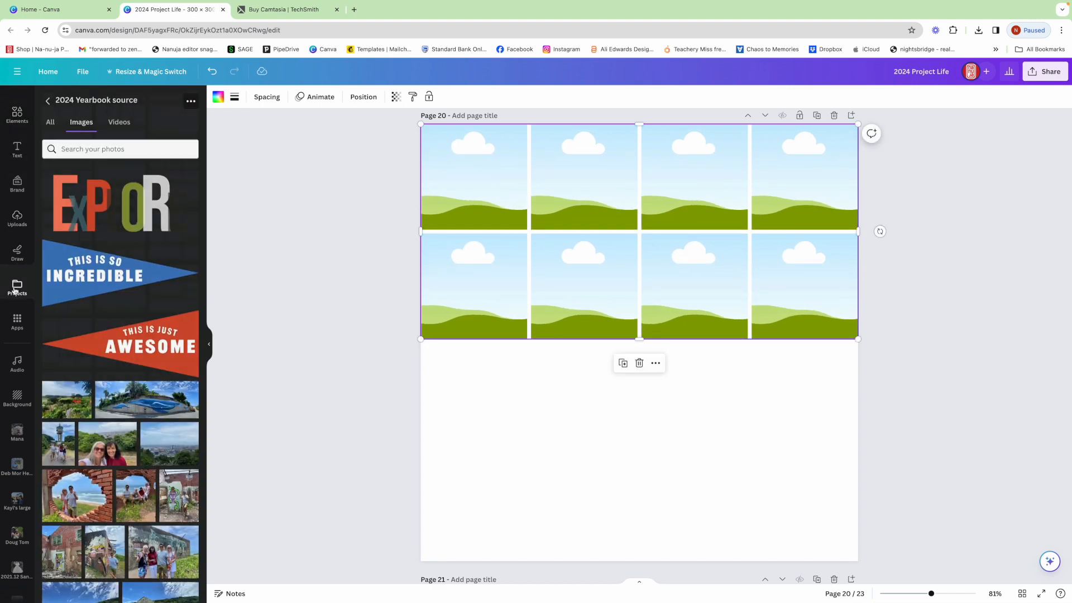
click(147, 406)
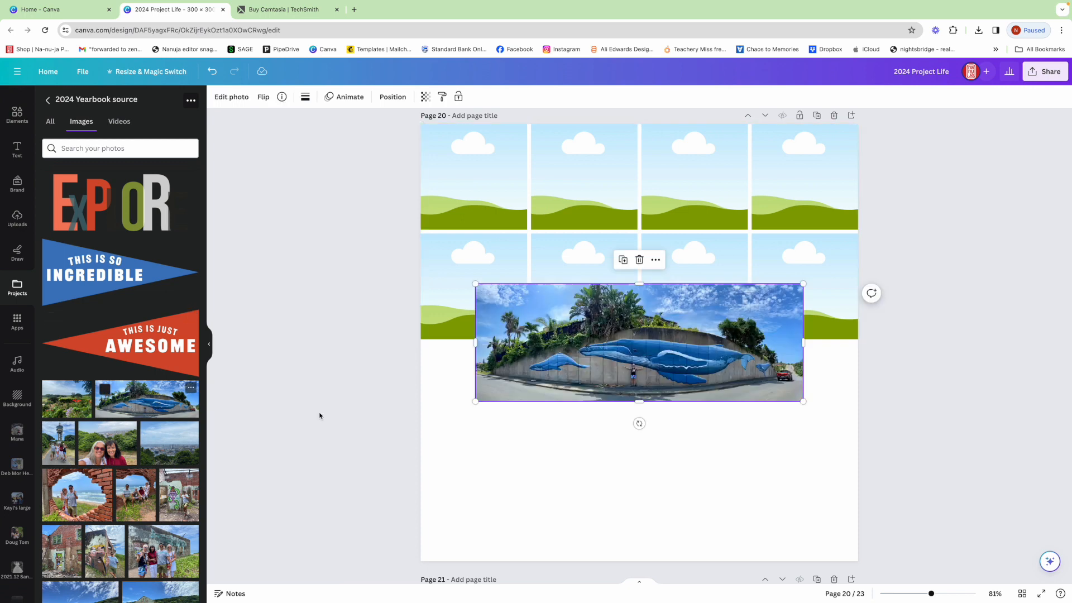
drag(517, 351, 464, 511)
drag(748, 443, 879, 342)
drag(423, 390, 345, 340)
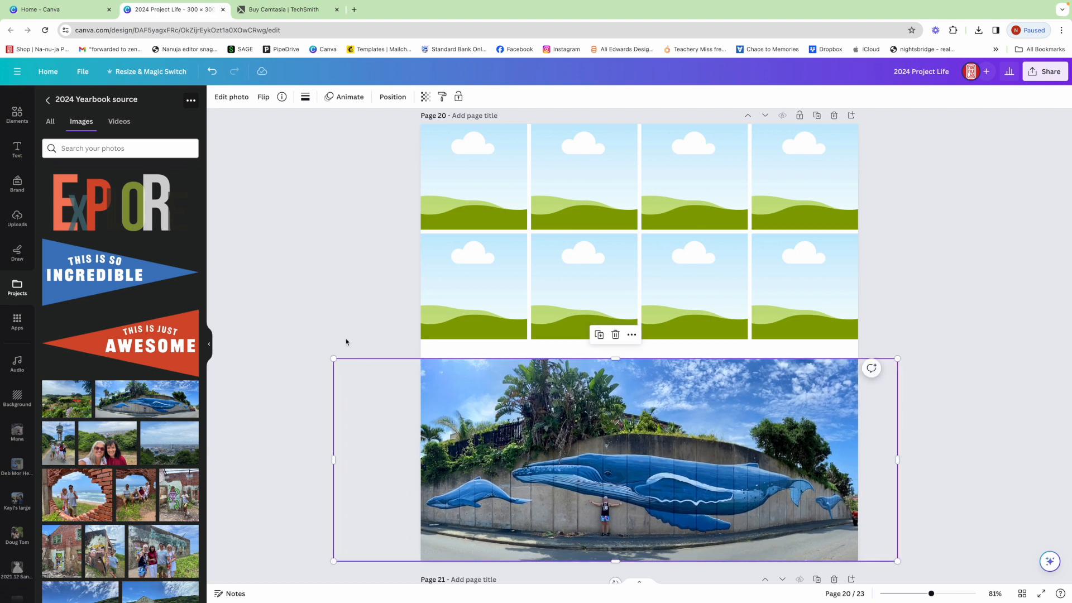
drag(897, 356, 905, 353)
click(935, 311)
click(701, 318)
drag(639, 339, 639, 354)
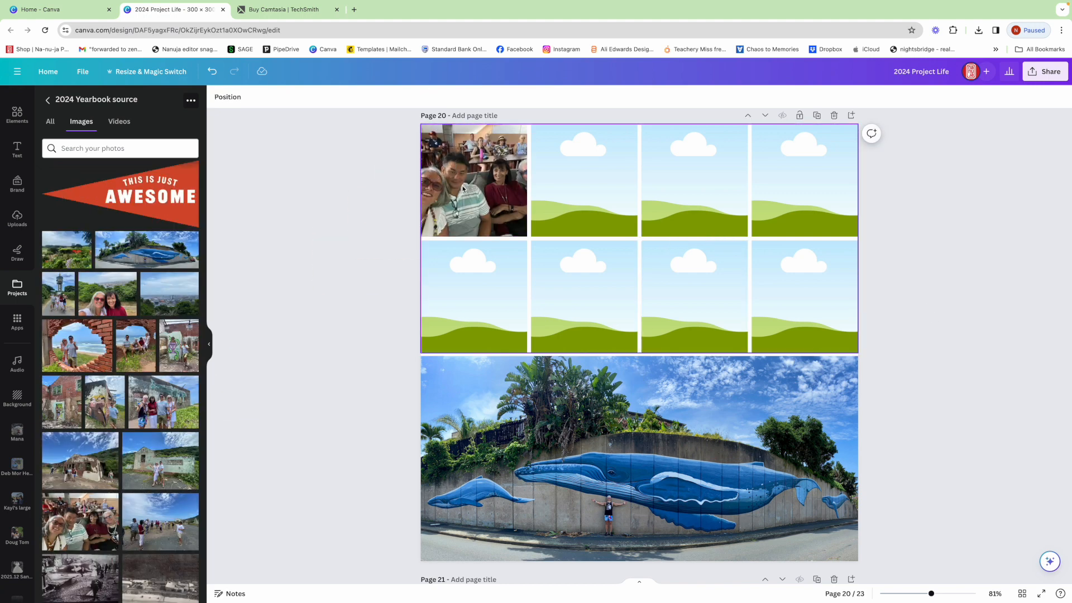
Fill the top row with a reframed group photo, the ruined house, another group photo and graffiti.
click(463, 188)
double_click(463, 188)
drag(430, 215, 444, 225)
click(383, 264)
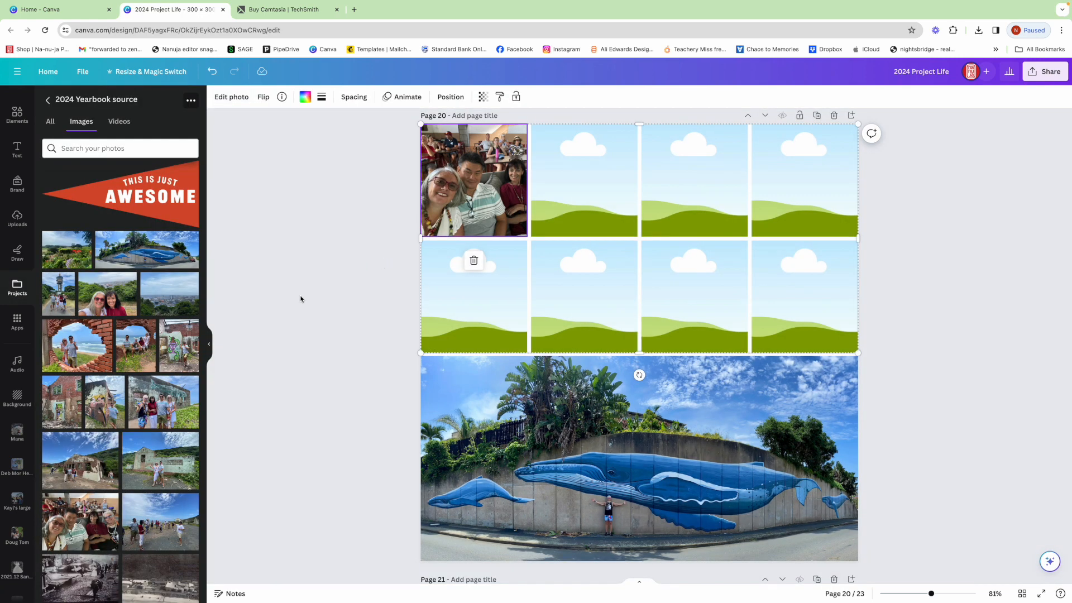
drag(84, 468, 523, 207)
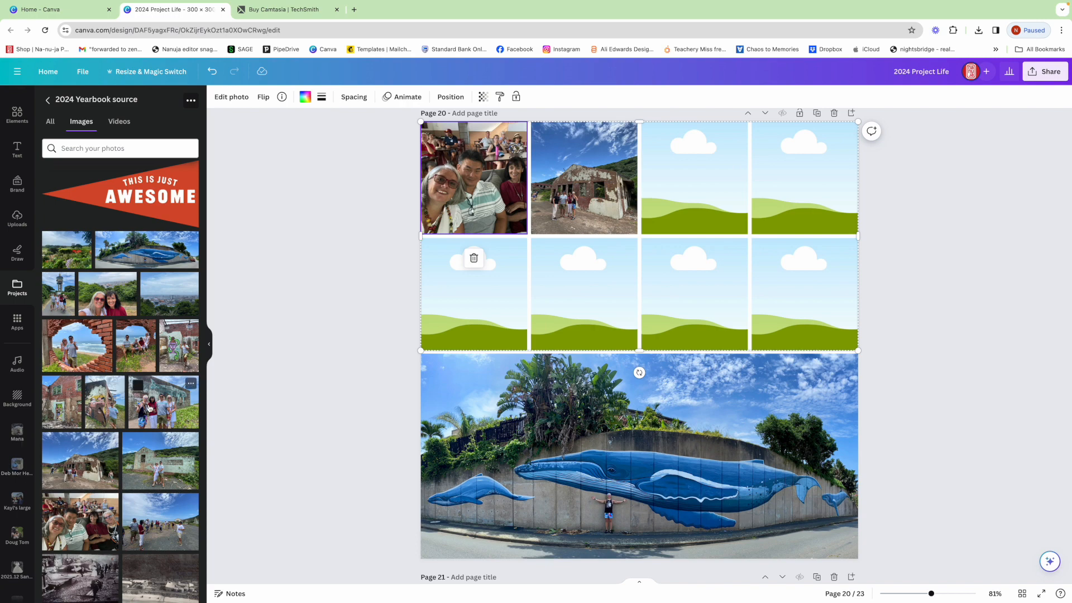
scroll(148, 408, up, 1)
drag(149, 409, 674, 195)
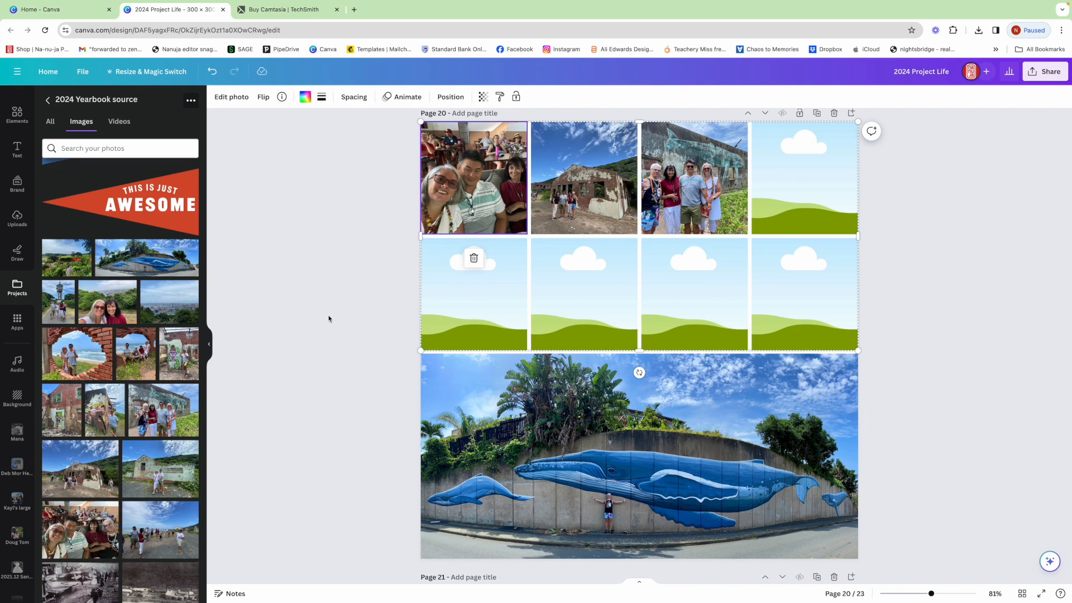
drag(111, 416, 804, 179)
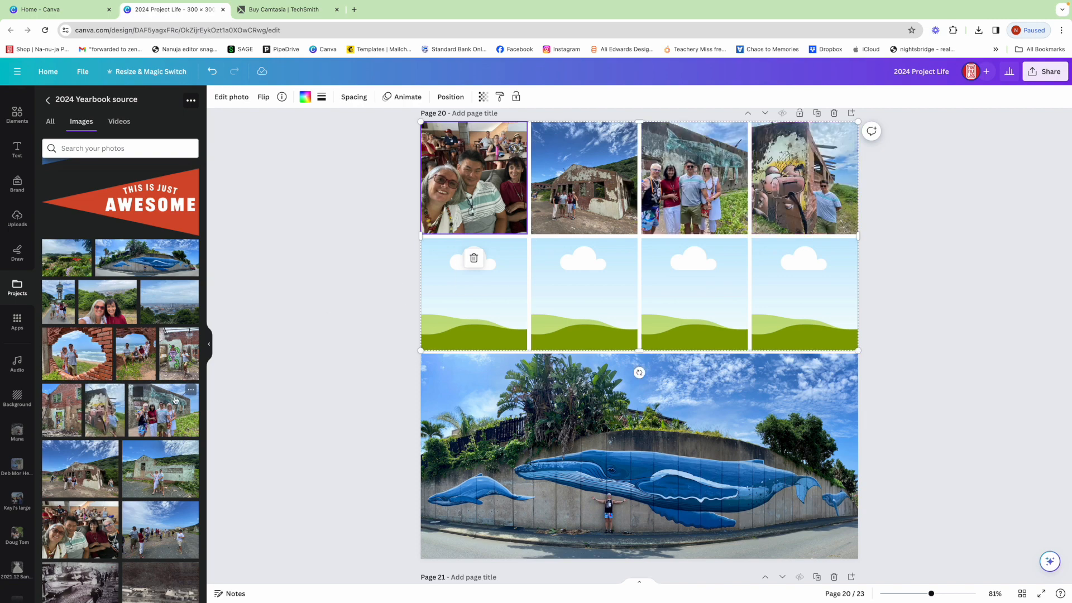
Fill the bottom row with brick building, city harbour, tower and garden photos, shifting the tower down.
drag(65, 420, 511, 328)
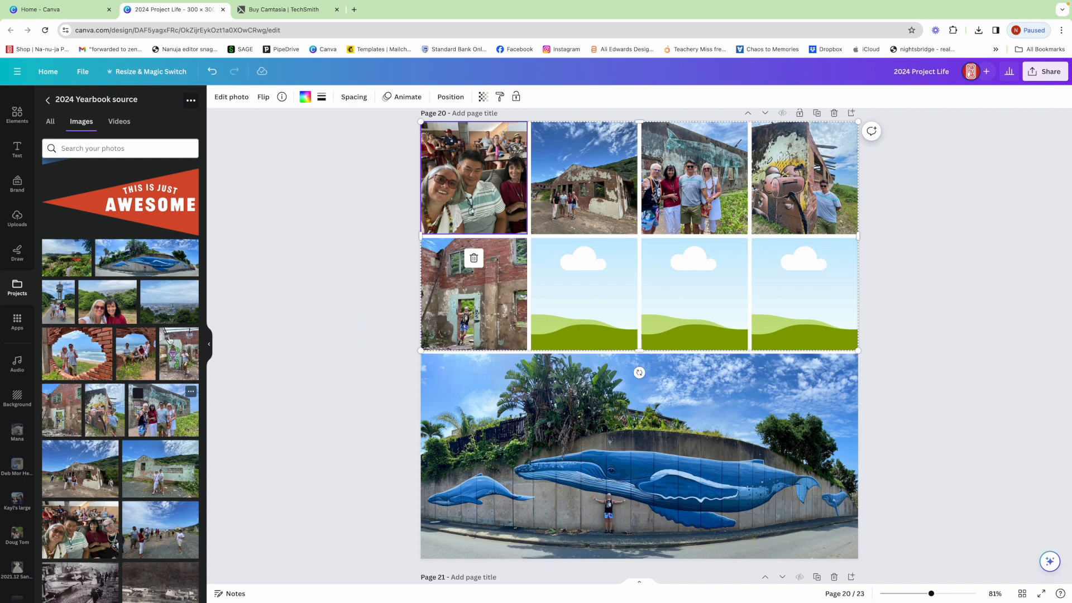
drag(168, 314, 608, 311)
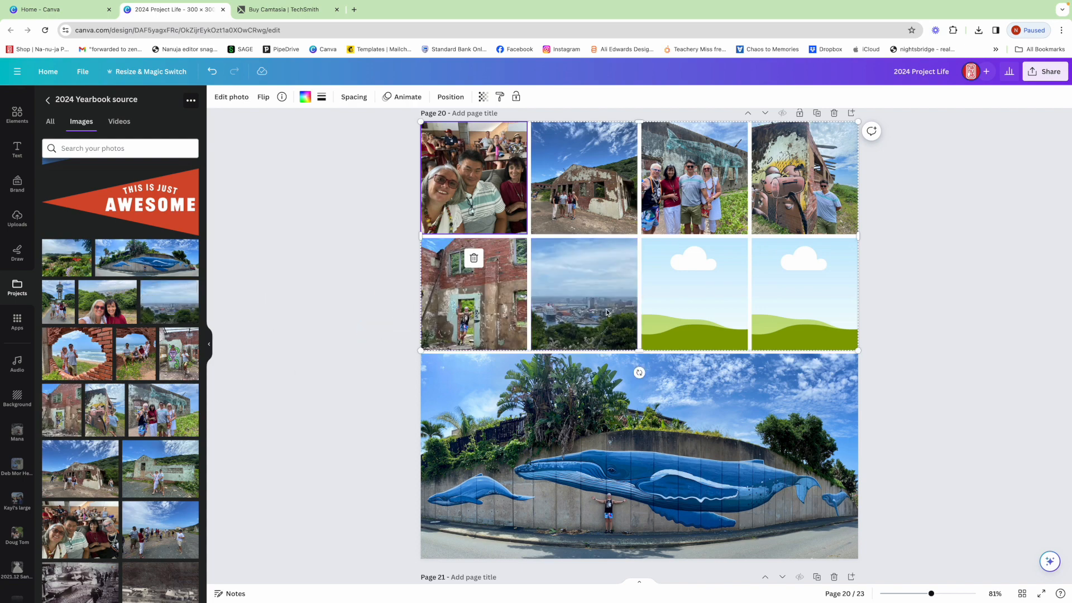
drag(58, 302, 702, 345)
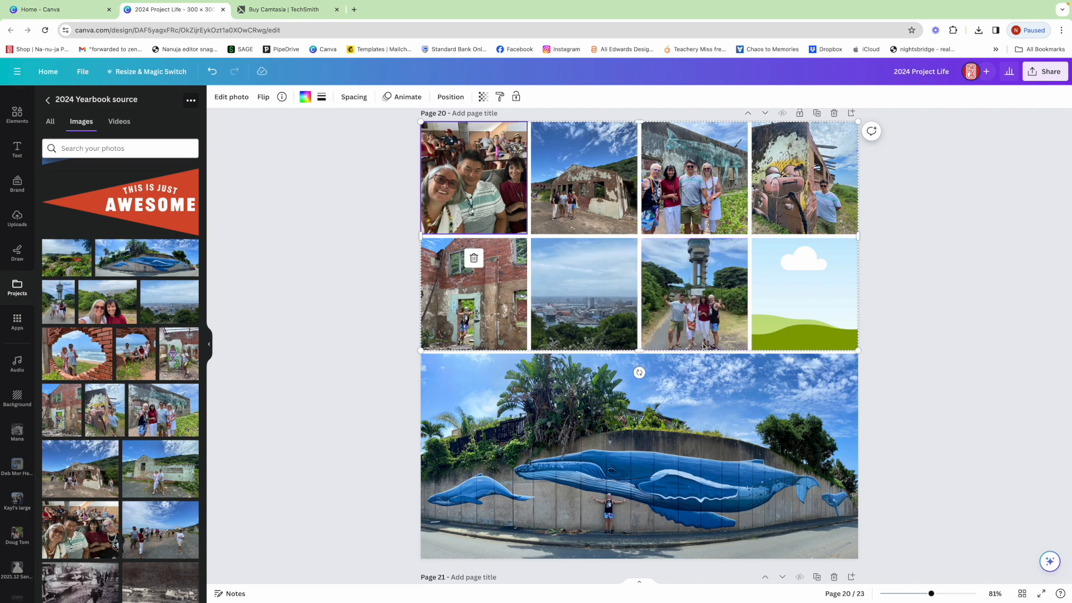
drag(66, 258, 780, 264)
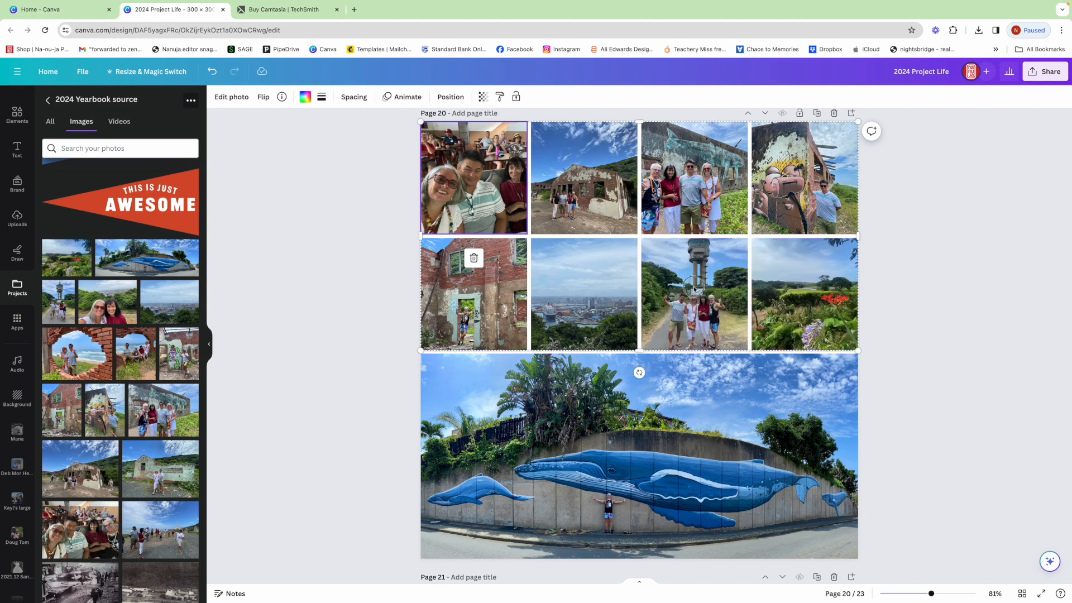
double_click(693, 288)
drag(698, 274, 697, 308)
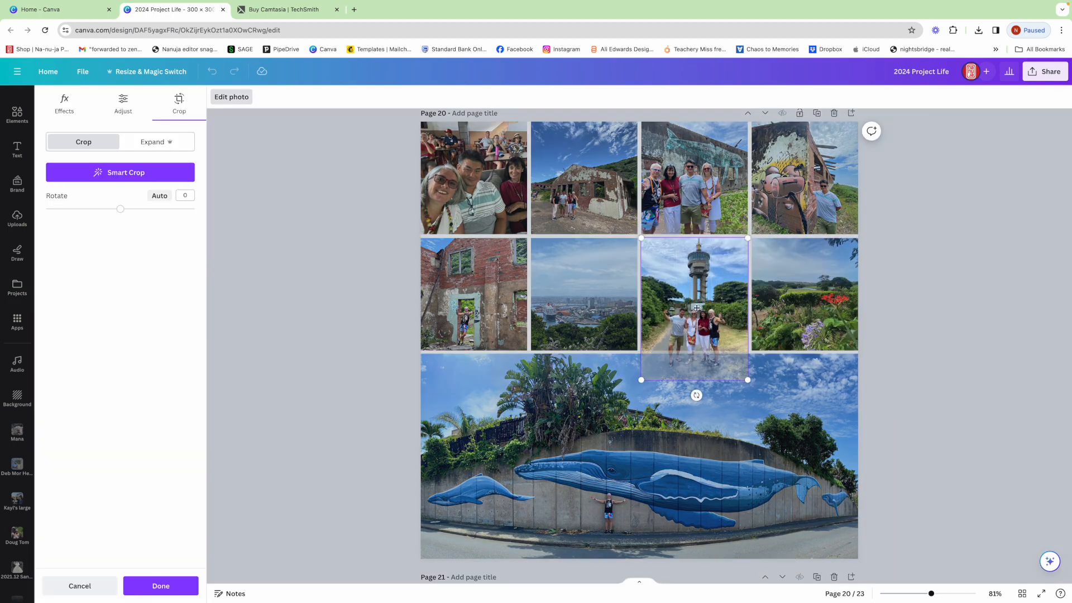
Enlarge and reposition the harbour photo within its cell.
click(951, 323)
double_click(585, 290)
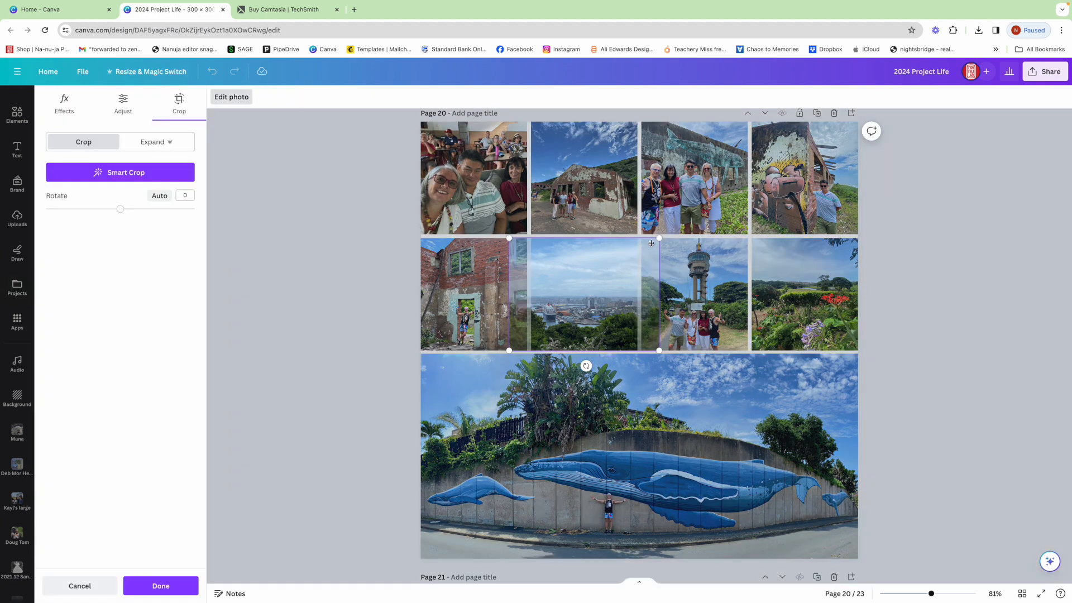
drag(654, 238, 675, 221)
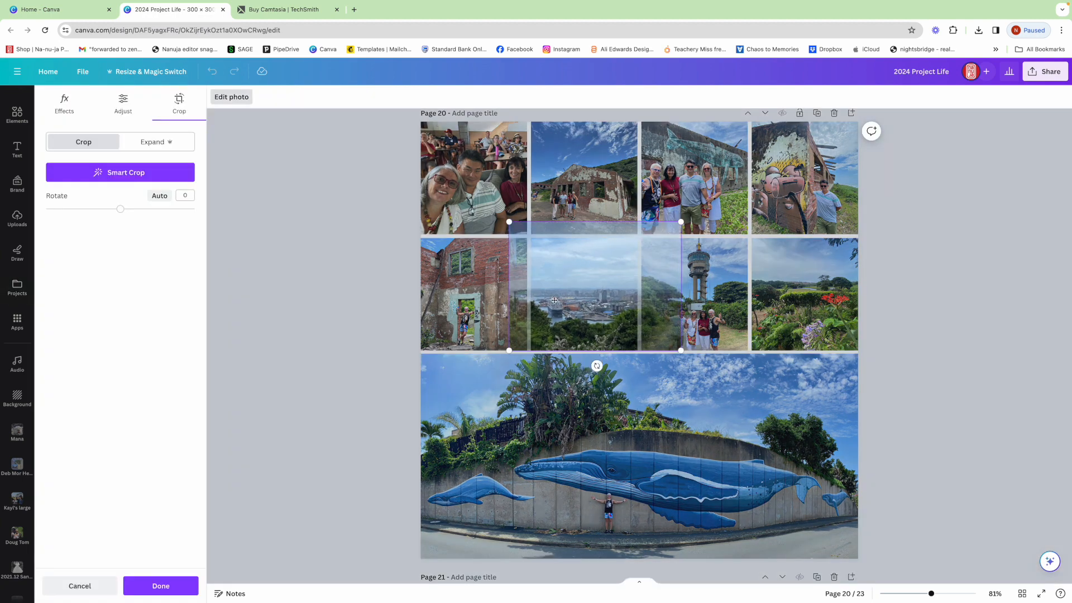
drag(552, 301, 550, 300)
click(323, 295)
click(322, 295)
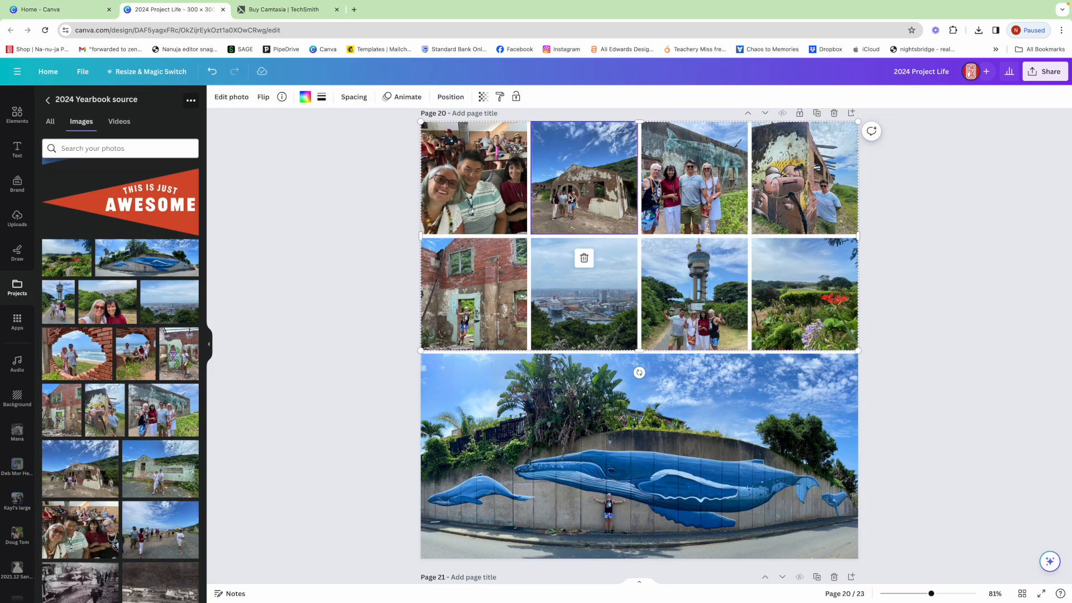
Enlarge the old-house photo and shift it down within its cell.
double_click(604, 216)
drag(657, 120, 664, 117)
drag(502, 110, 486, 101)
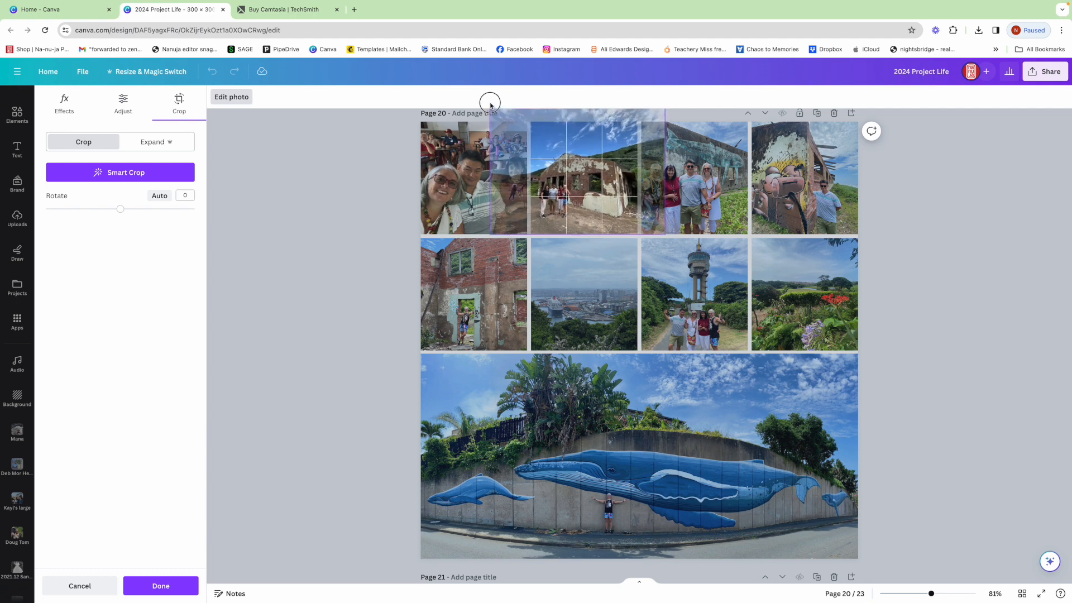
drag(563, 162, 562, 168)
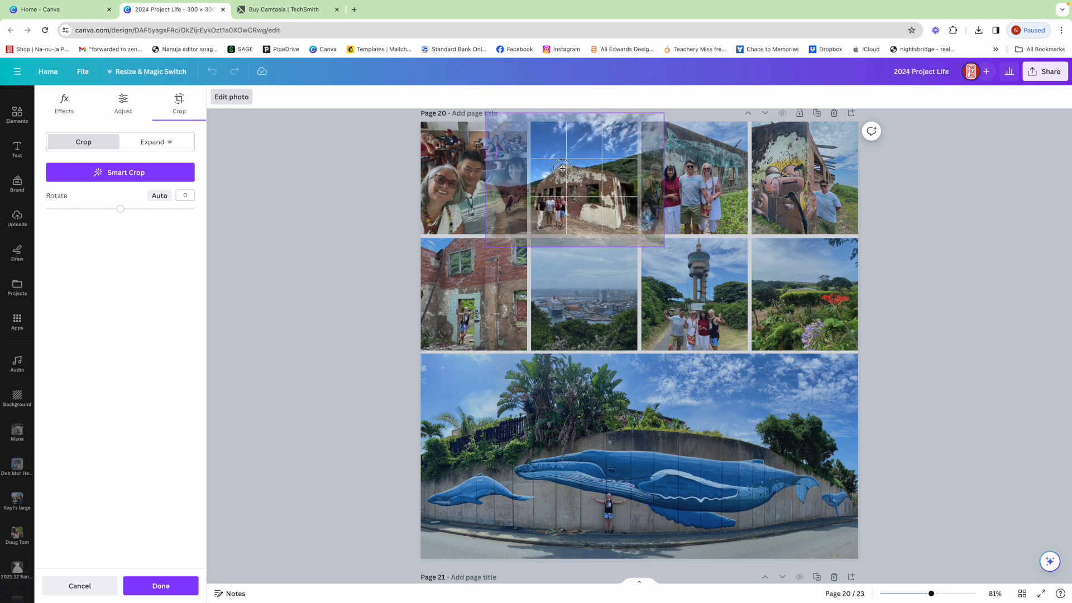
click(938, 228)
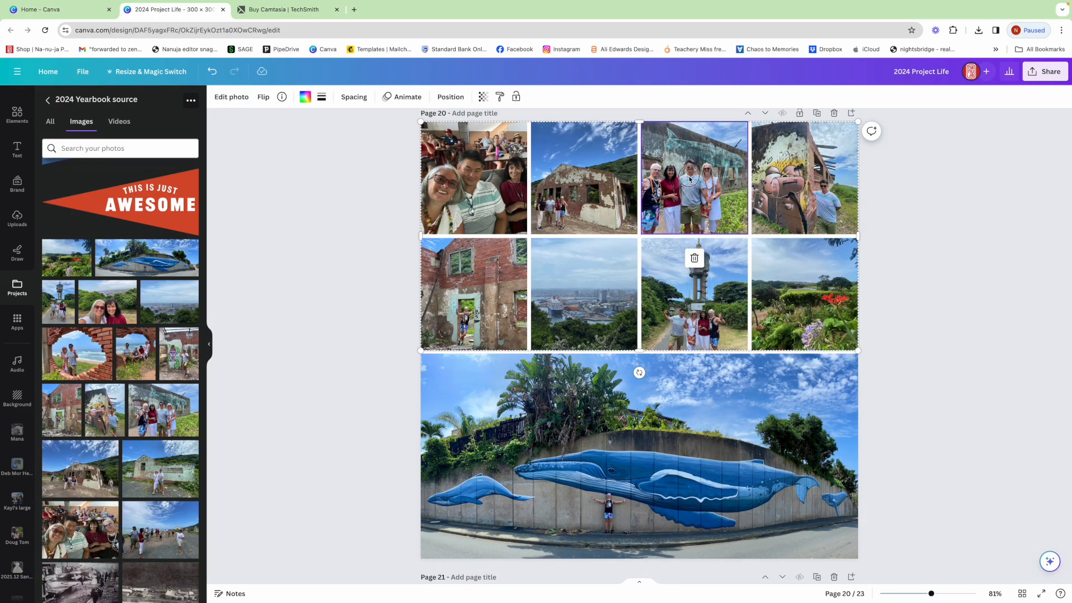
Shift the top-row group photo slightly right within its cell.
double_click(690, 179)
drag(691, 185, 695, 184)
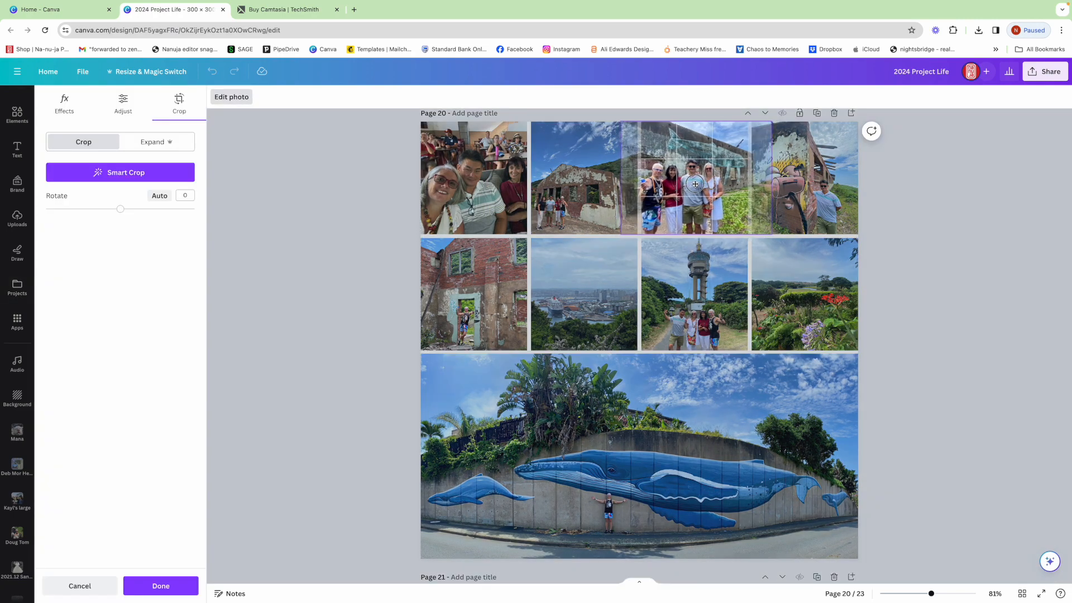
click(979, 343)
scroll(129, 227, up, 2)
Drop the INCREDIBLE pennant onto page 20 and add a quote-box graphic from a 'travel quote' search.
drag(129, 228, 441, 238)
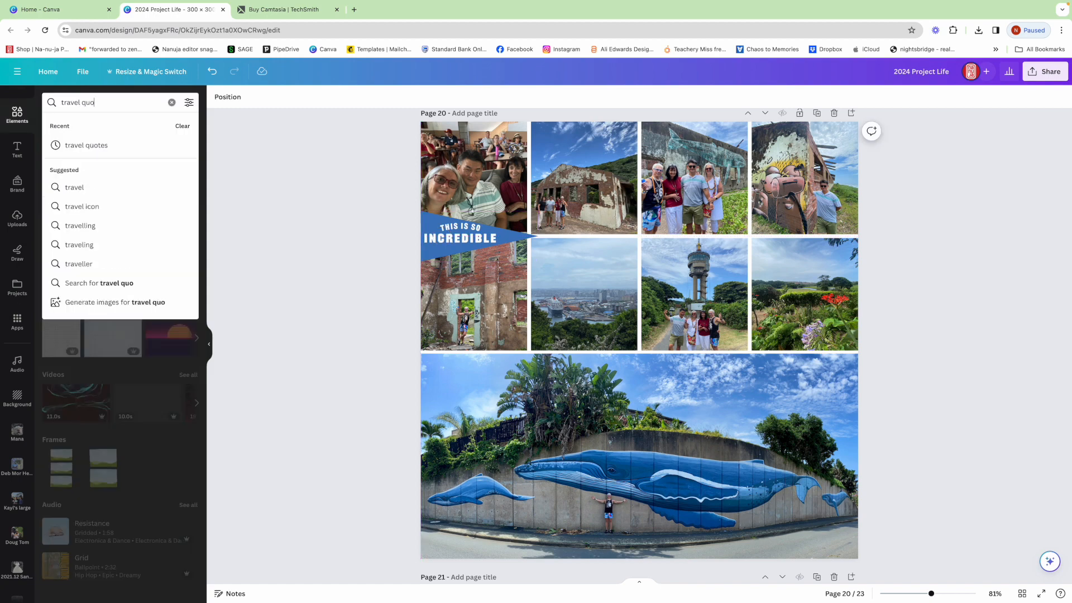
text(te)
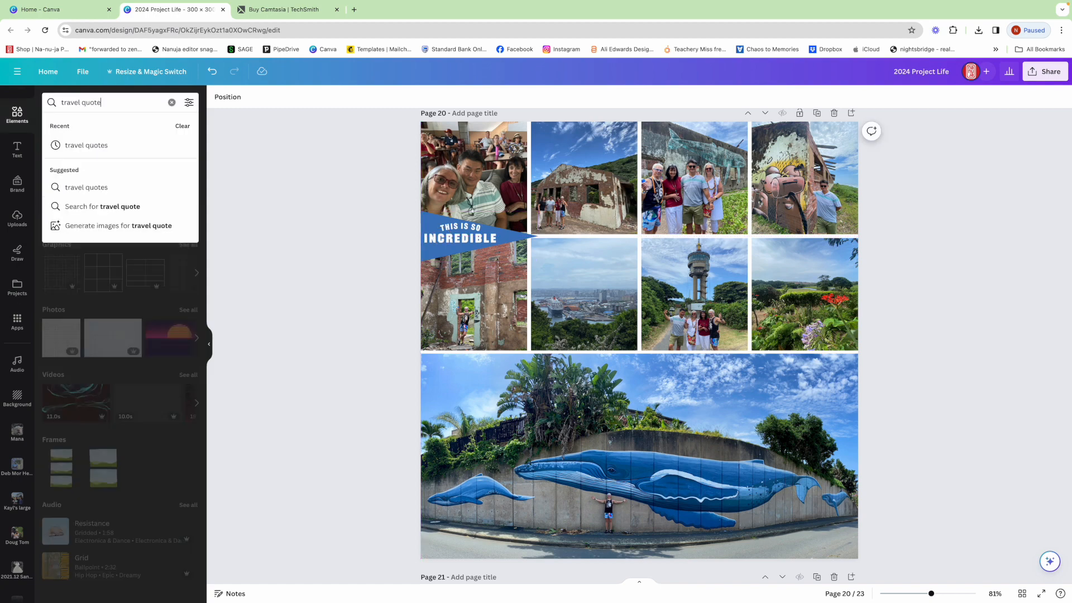
key(Return)
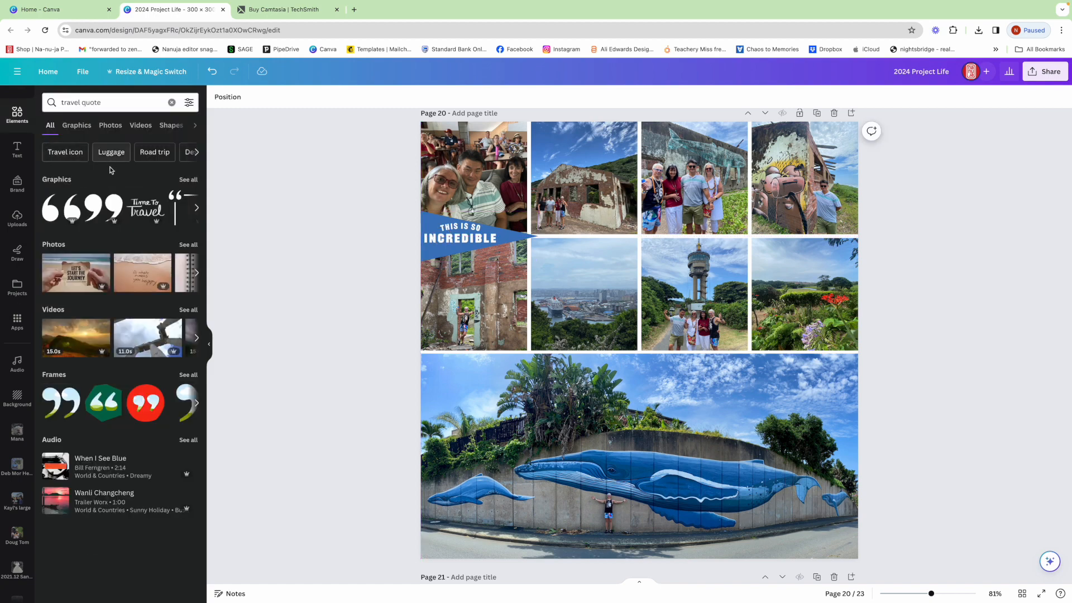
click(187, 182)
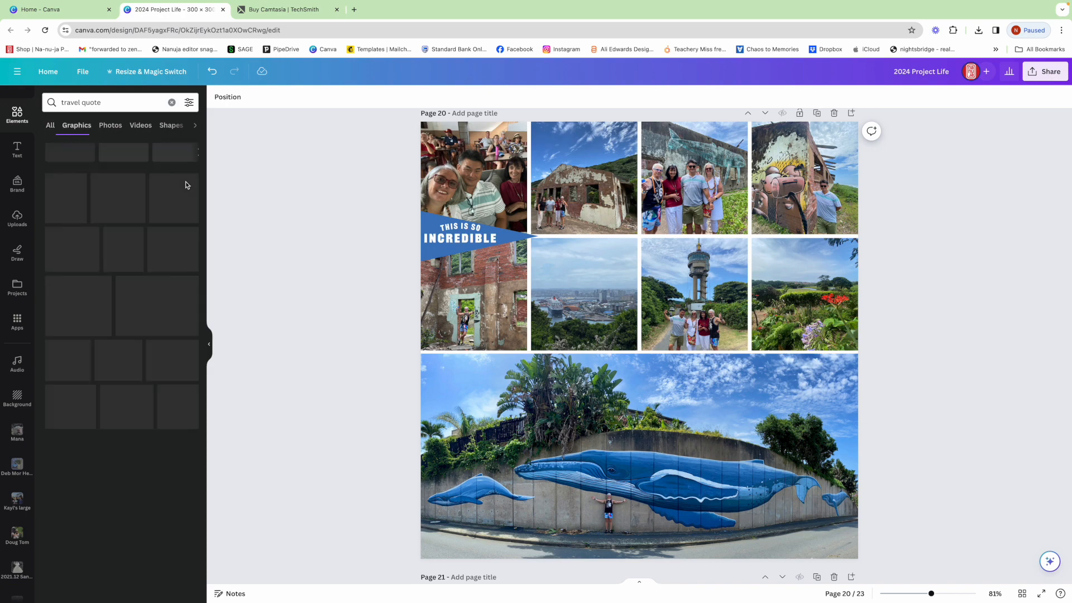
scroll(163, 260, down, 2)
scroll(163, 259, down, 10)
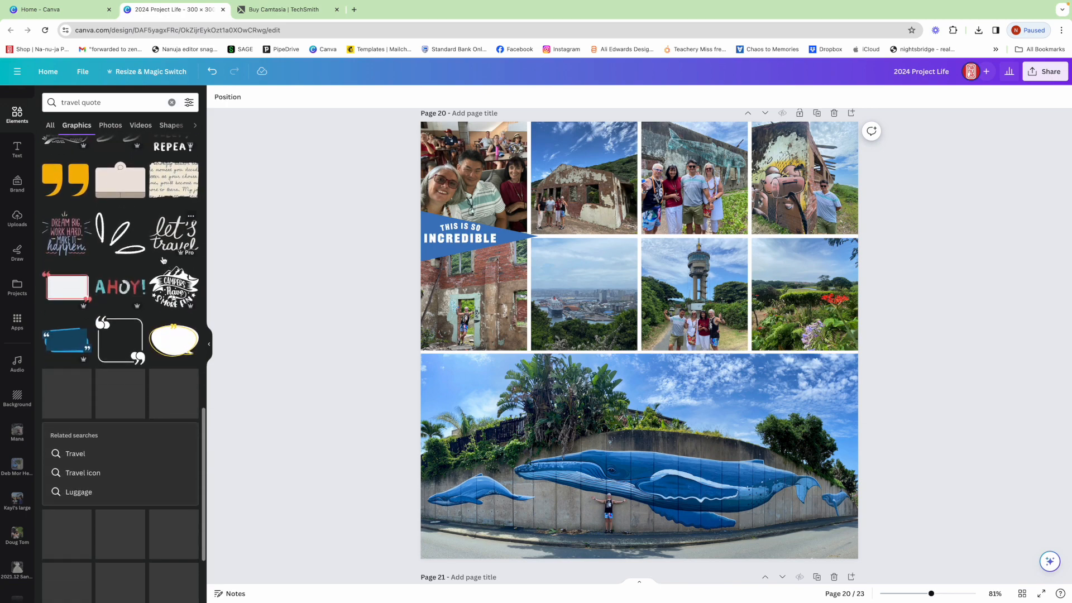
click(70, 342)
Enlarge the quote box and position it over the whale mural's upper right.
drag(676, 335, 800, 353)
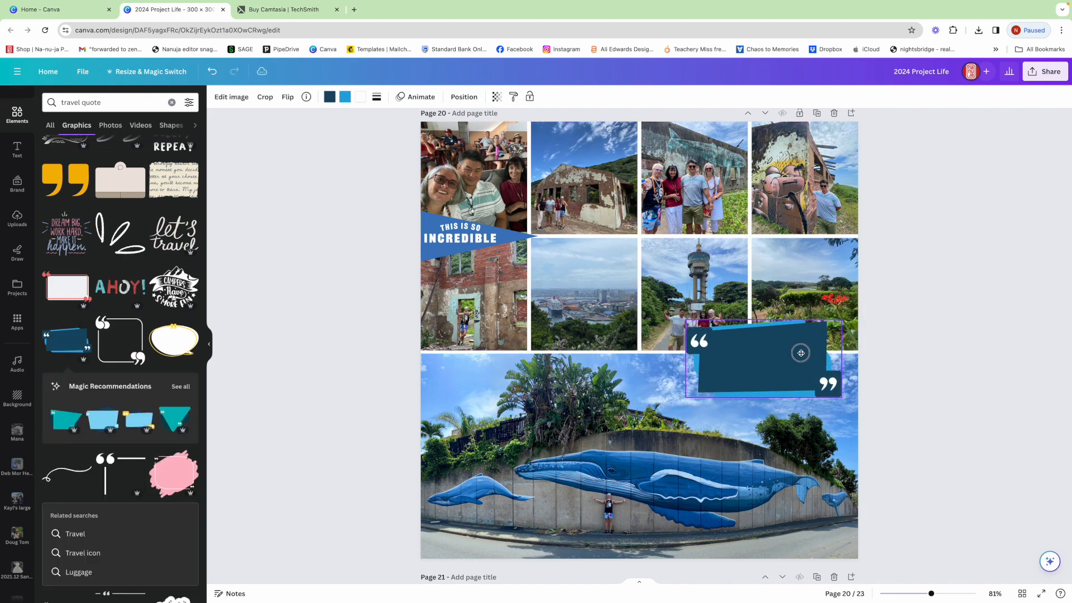
drag(685, 397, 676, 402)
drag(776, 352, 781, 369)
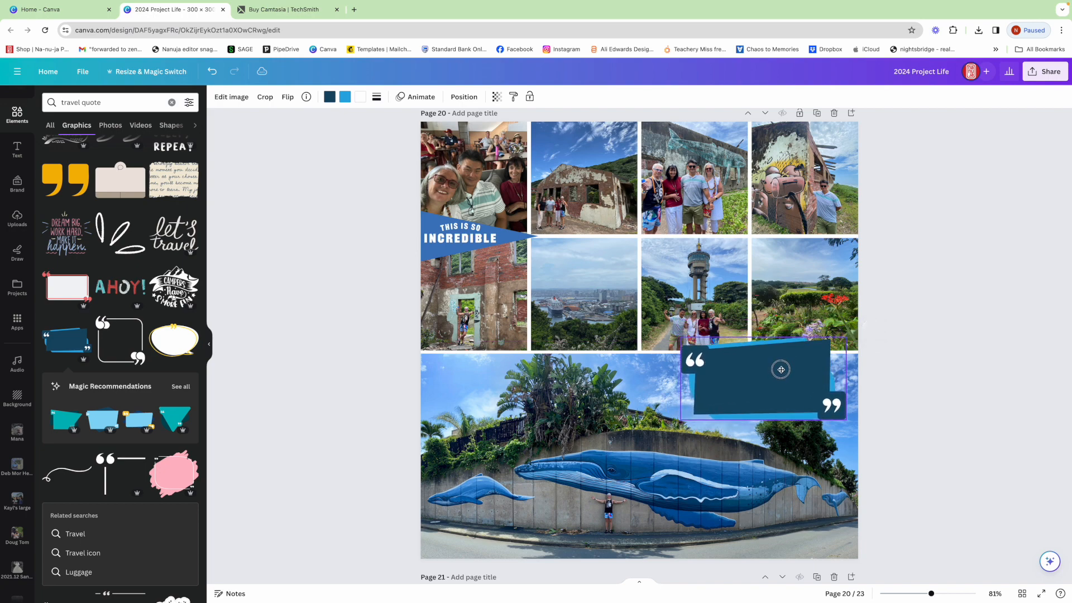
click(934, 375)
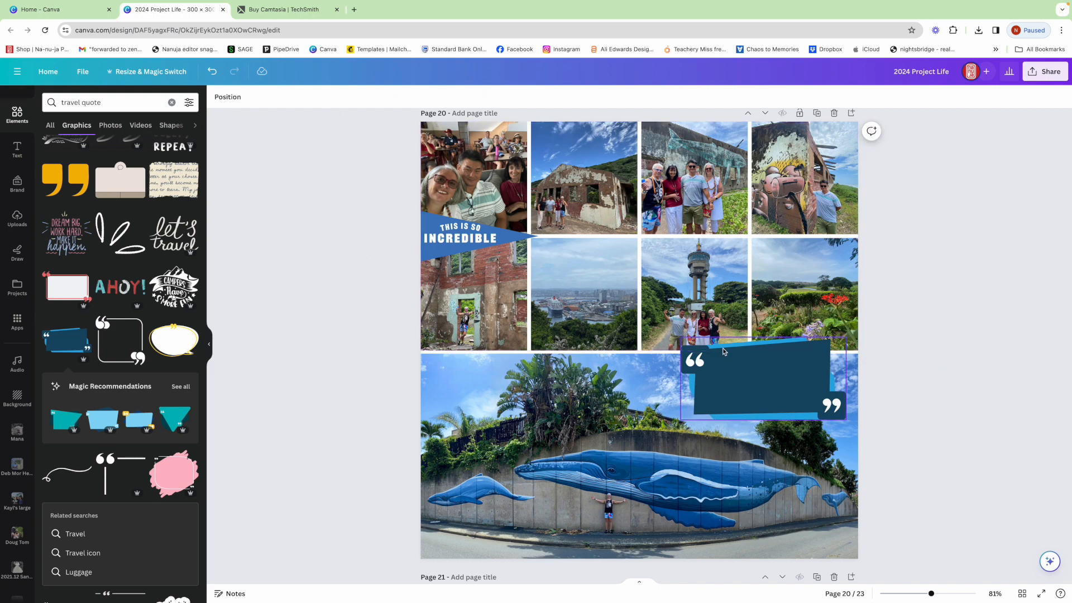
Recolour the quote box: orange back shape and olive green main fill.
click(758, 386)
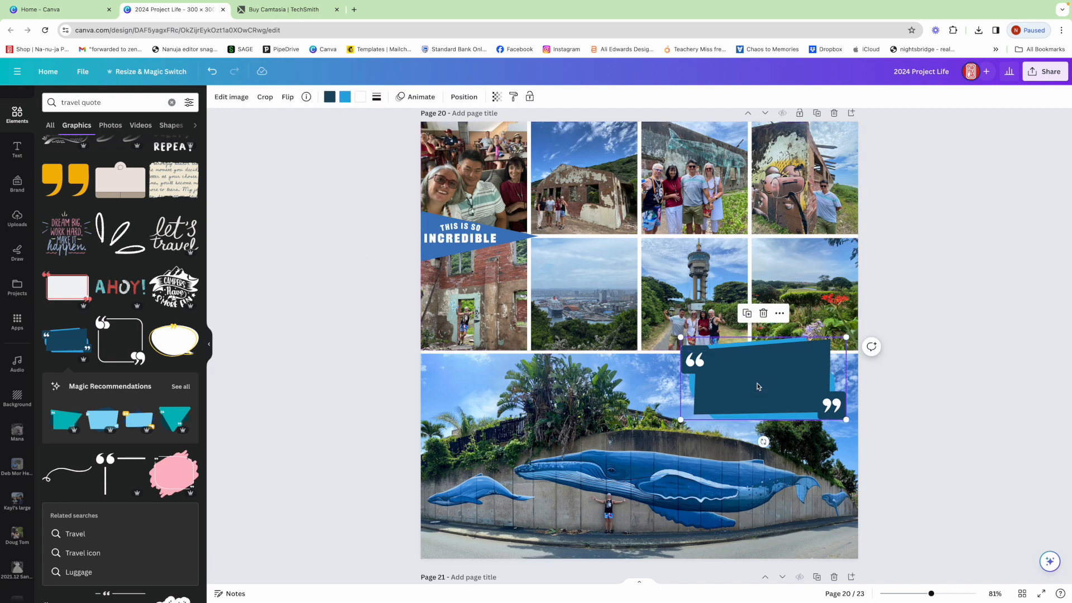
click(345, 98)
click(54, 211)
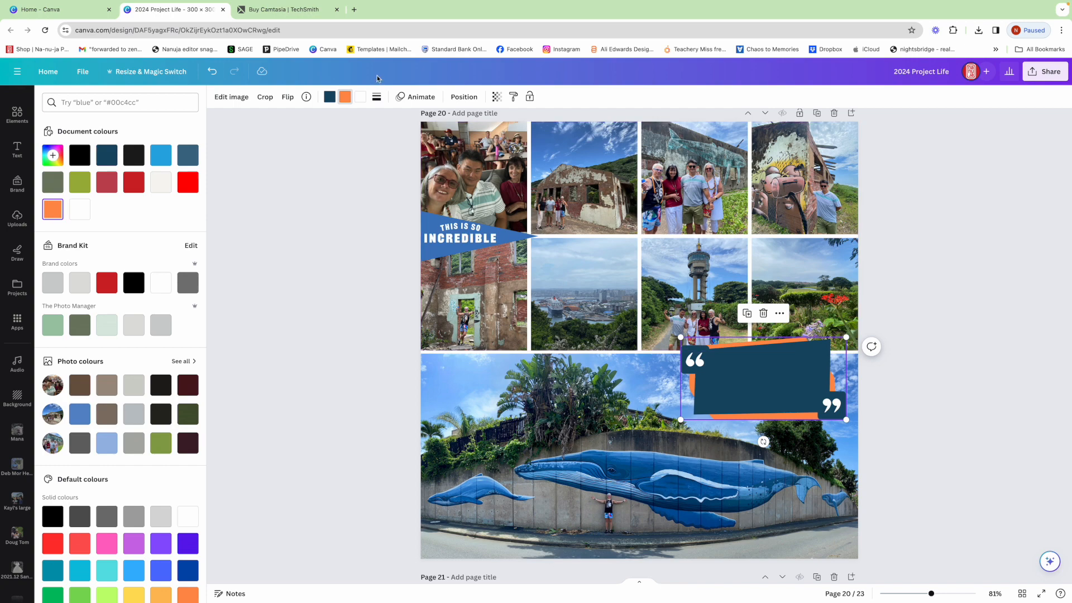
click(329, 99)
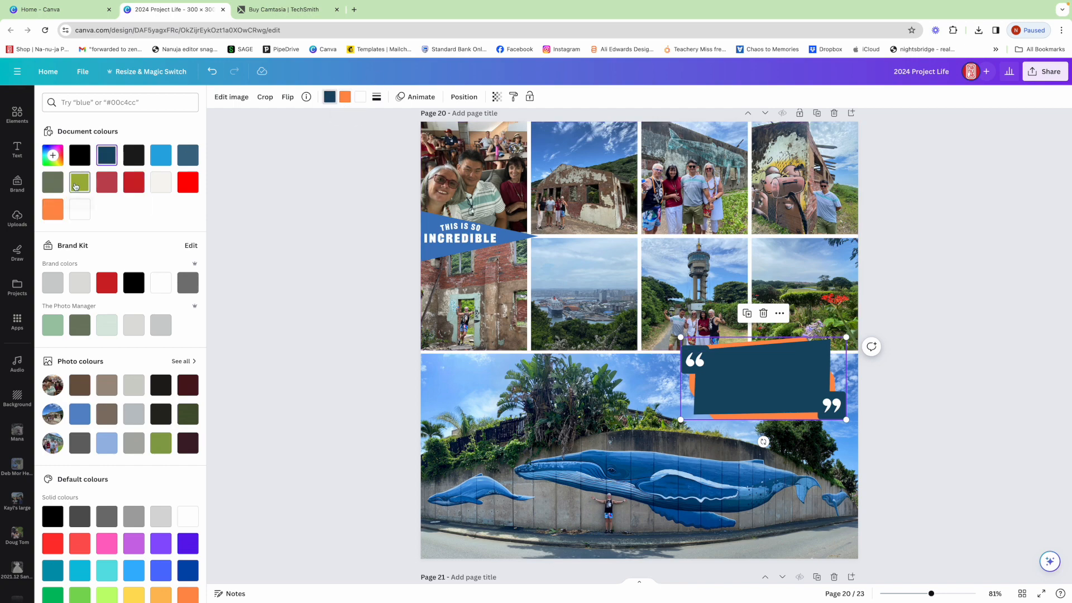
click(77, 185)
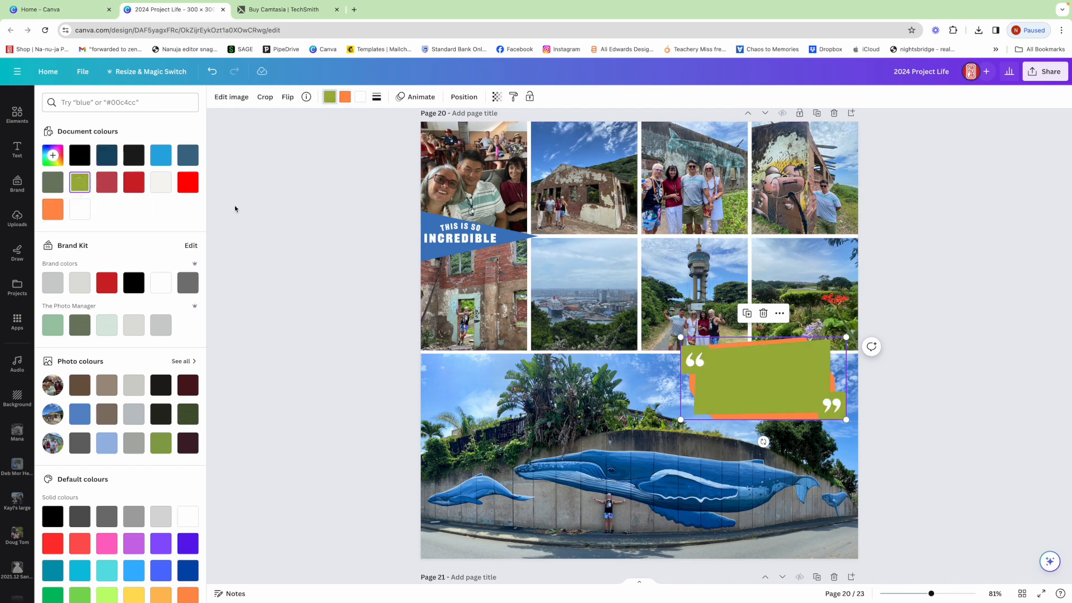
key(Escape)
Add a paragraph text box and move it to the top of the quote box.
click(17, 150)
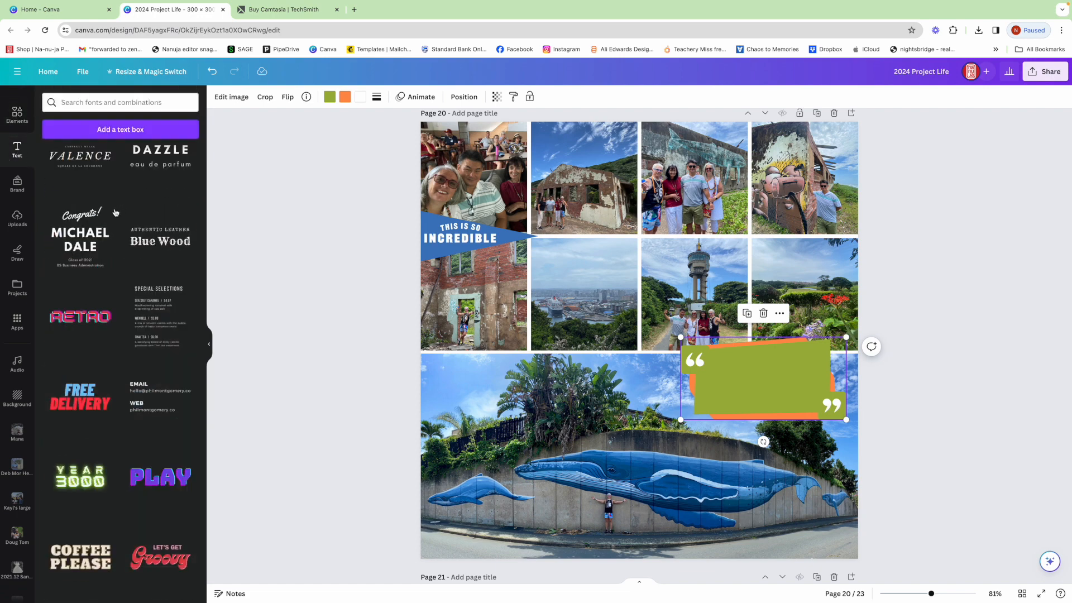
click(120, 129)
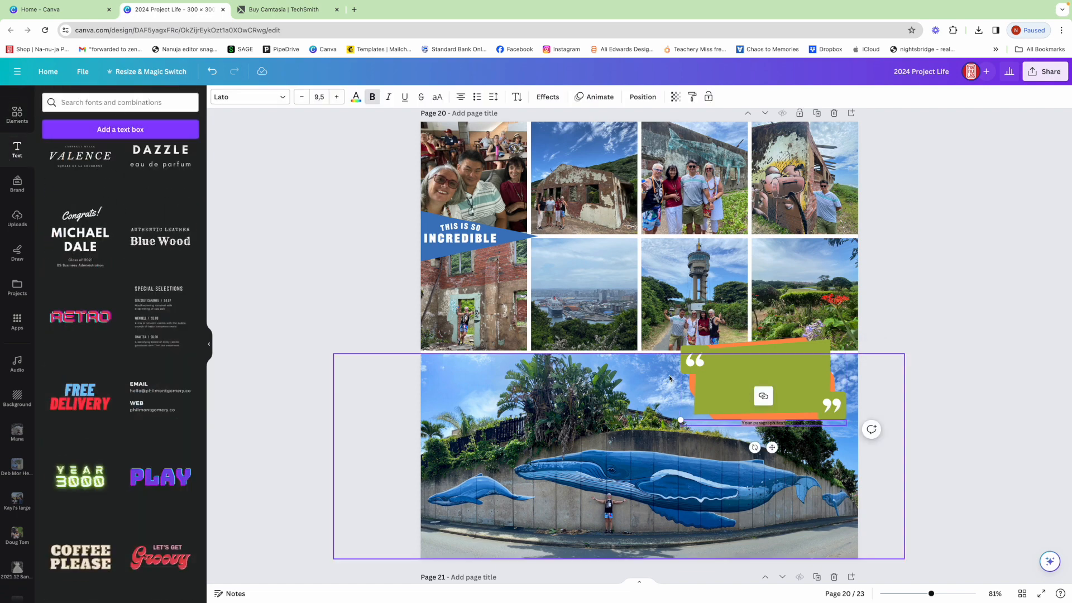
click(788, 450)
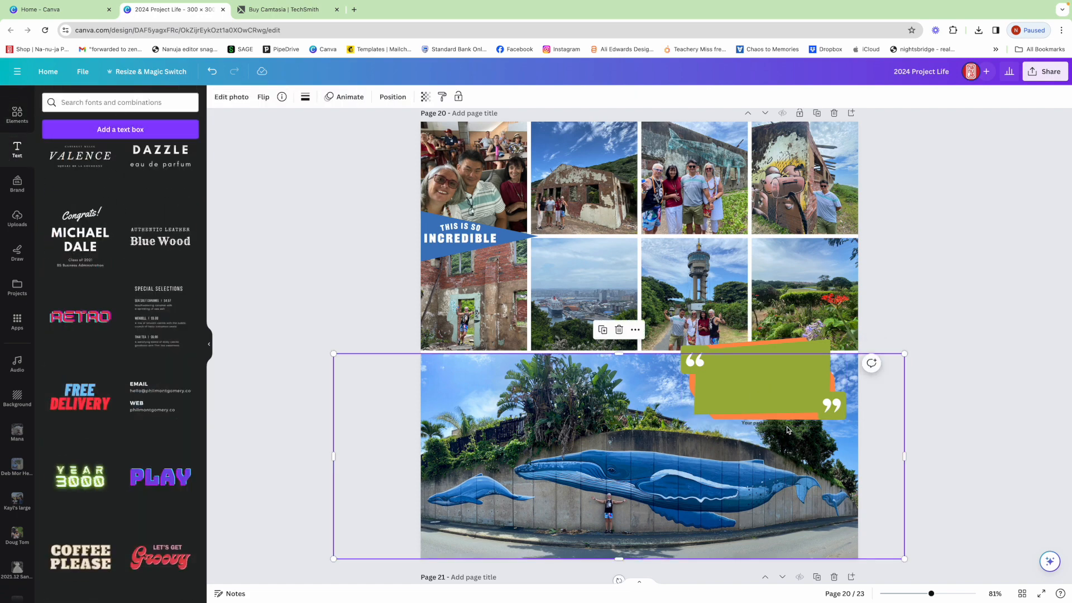
click(786, 426)
drag(784, 428, 777, 359)
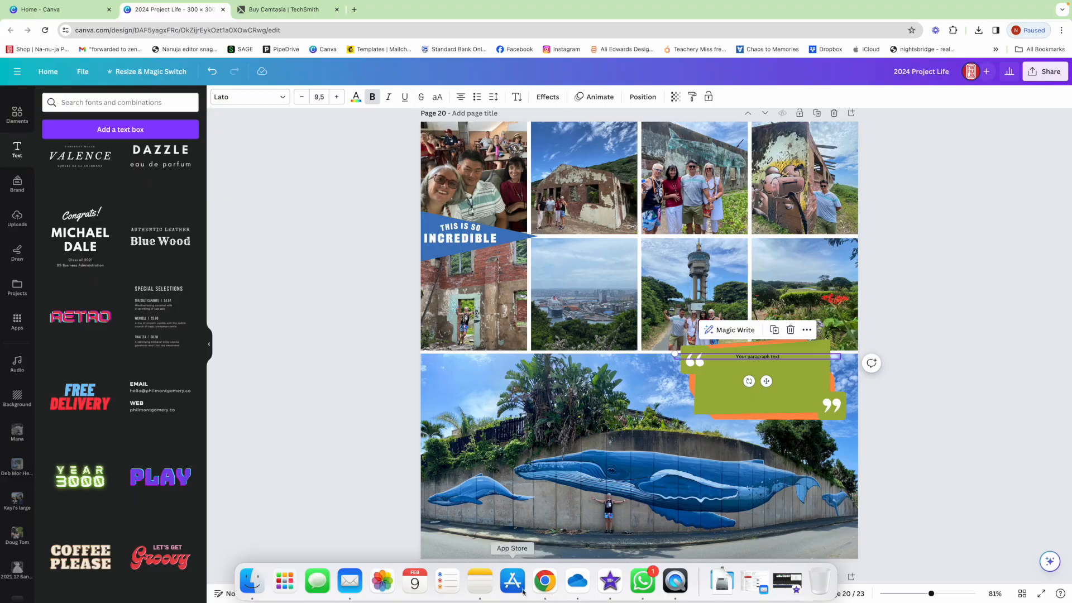
Copy the last journal paragraph from Notes.
click(480, 581)
drag(684, 479, 509, 463)
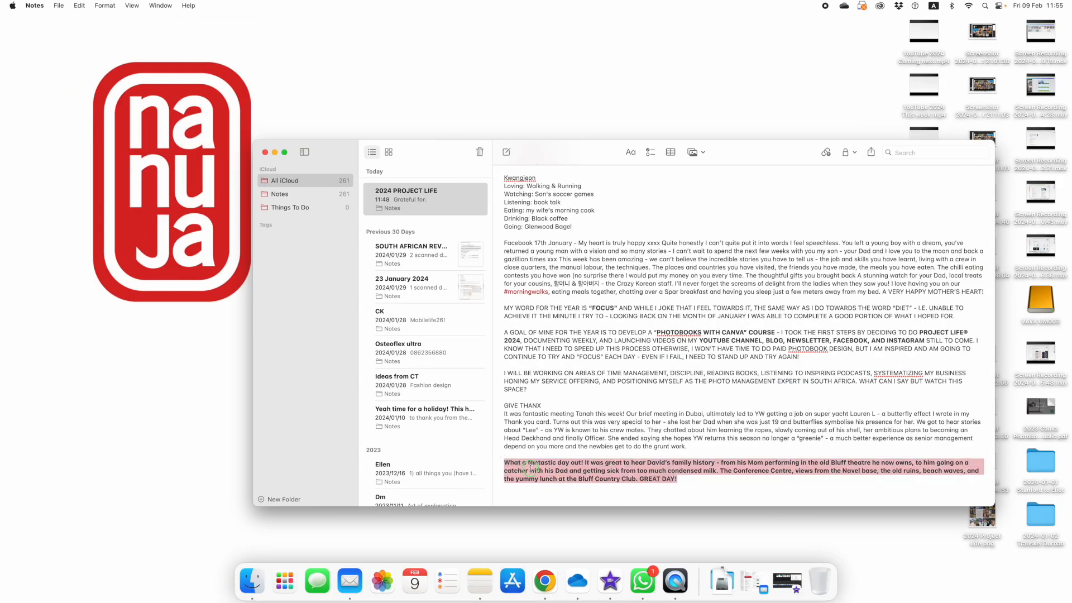
right_click(530, 467)
click(571, 305)
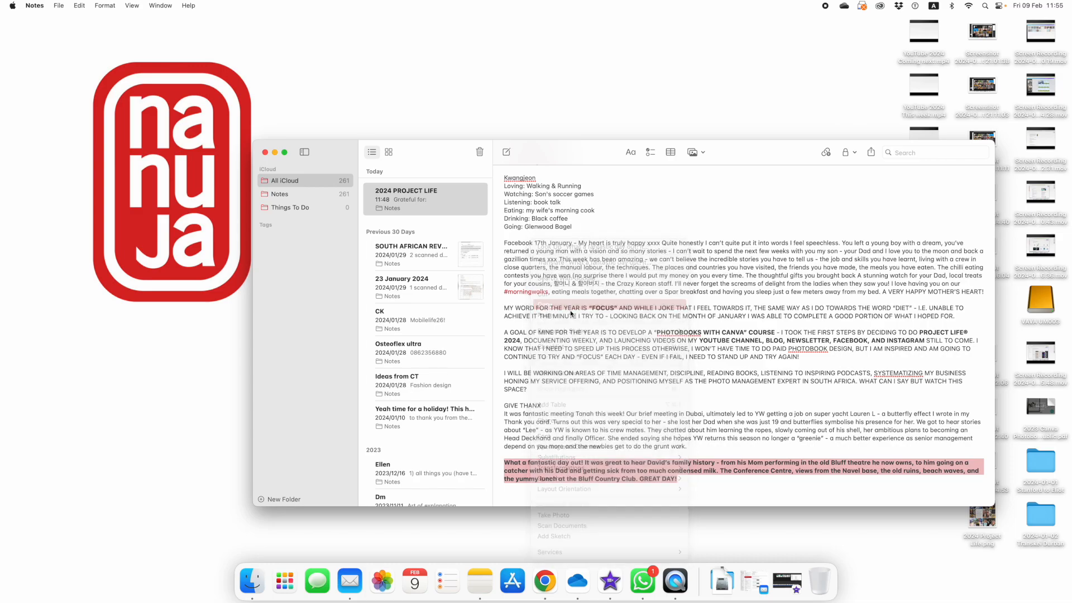
Paste the journal paragraph into the text box and narrow it to fit the quote box.
click(545, 581)
right_click(766, 359)
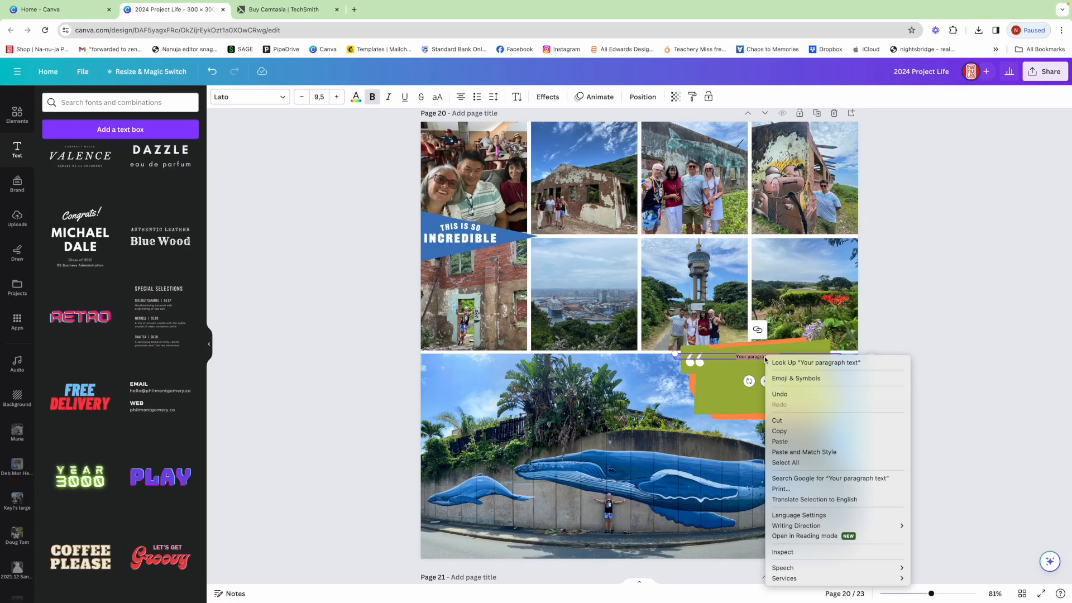
click(788, 442)
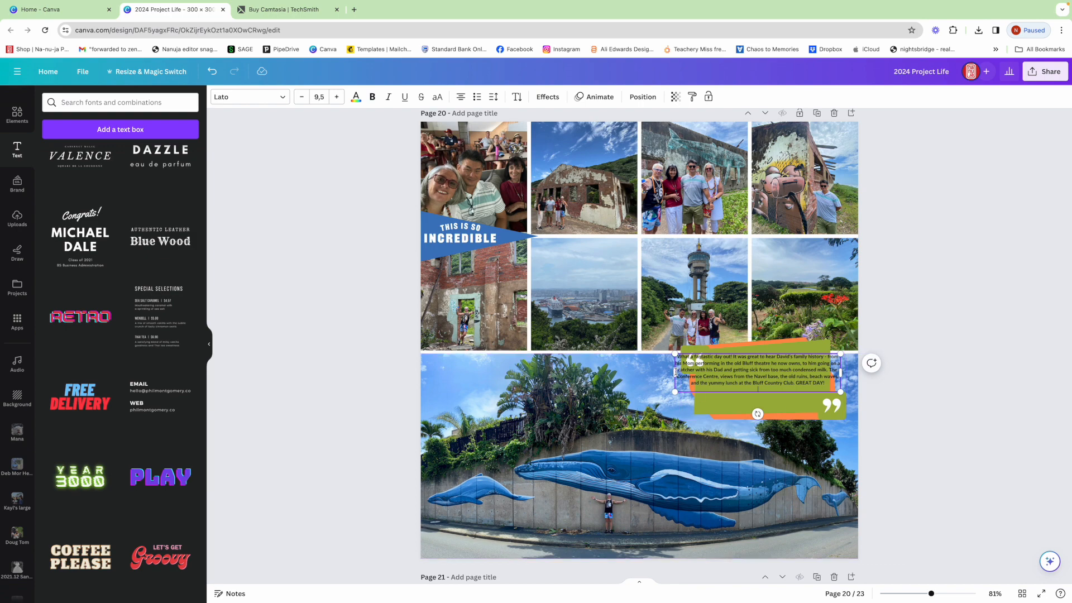
drag(680, 373, 708, 373)
drag(842, 378, 827, 376)
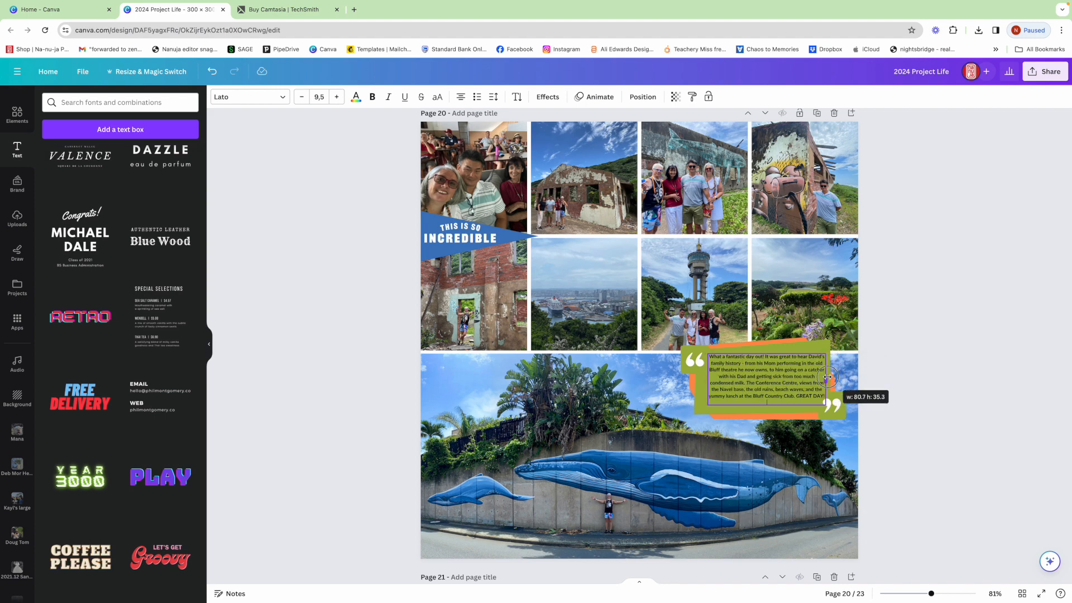
key(BackSpace)
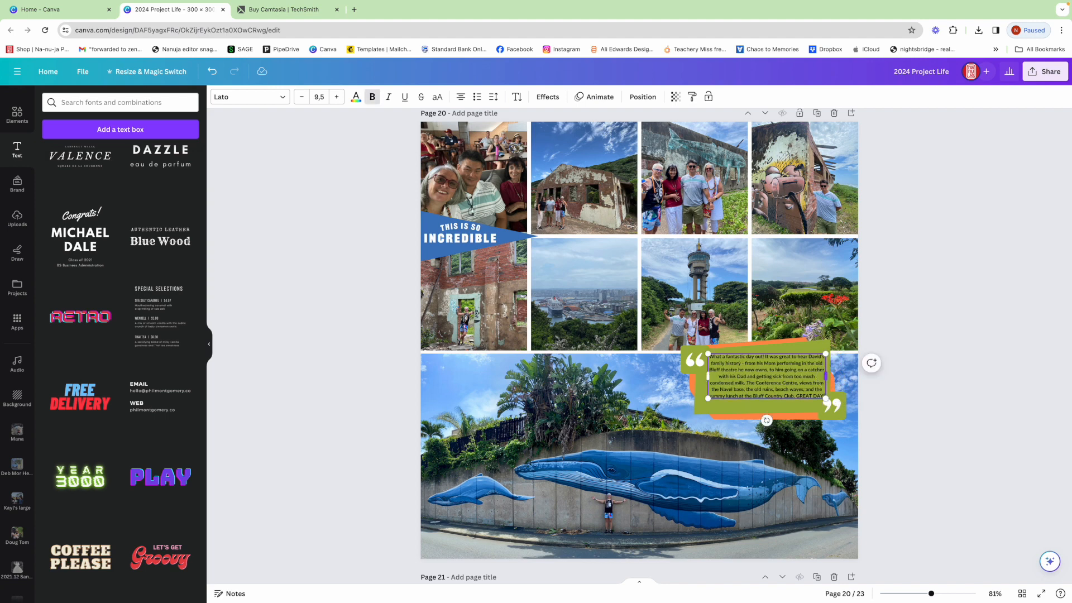
Make the quote text white at size 10.5 and nudge it left to centre it.
scroll(726, 403, up, 1)
click(336, 97)
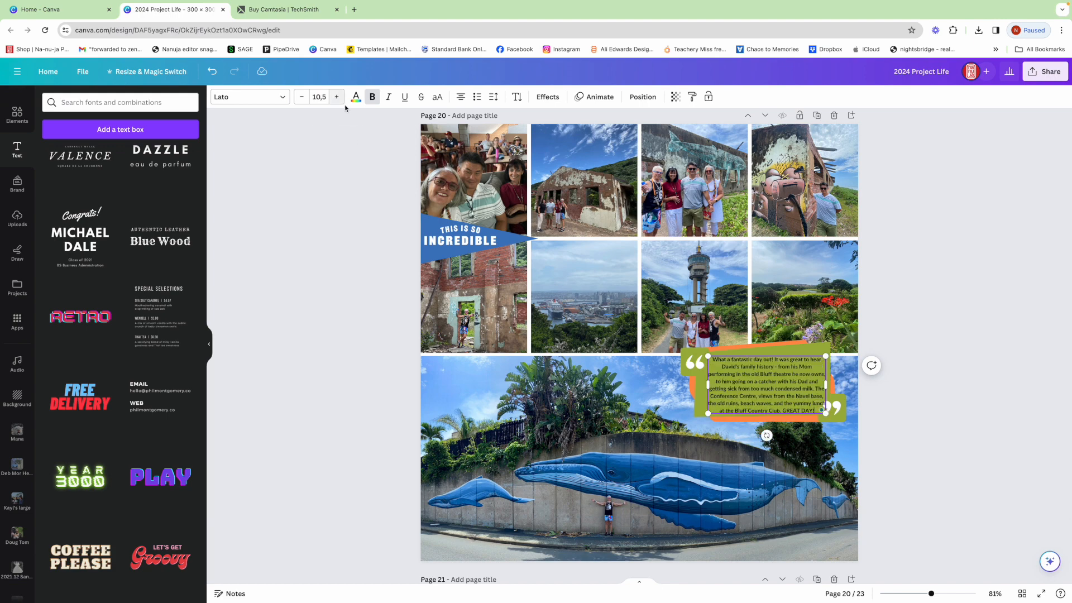
click(355, 97)
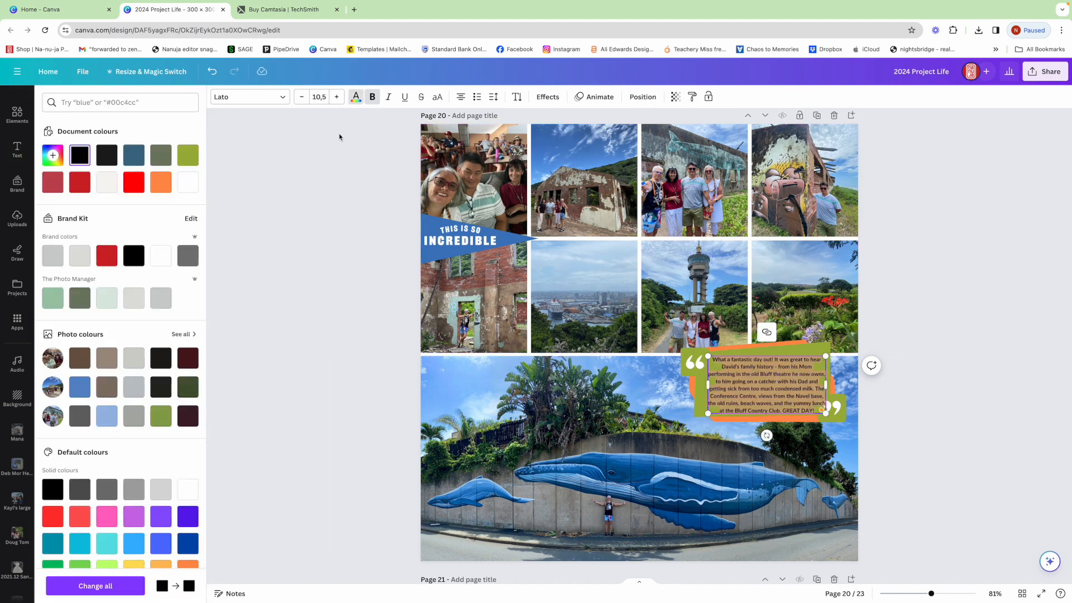
click(187, 182)
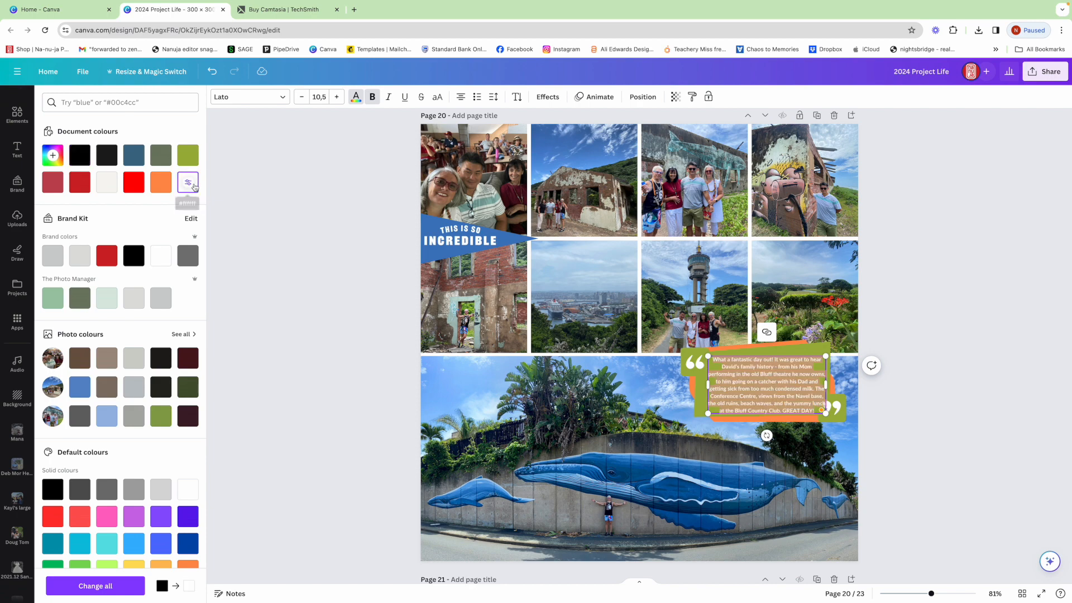
click(916, 303)
drag(769, 386, 766, 385)
click(874, 362)
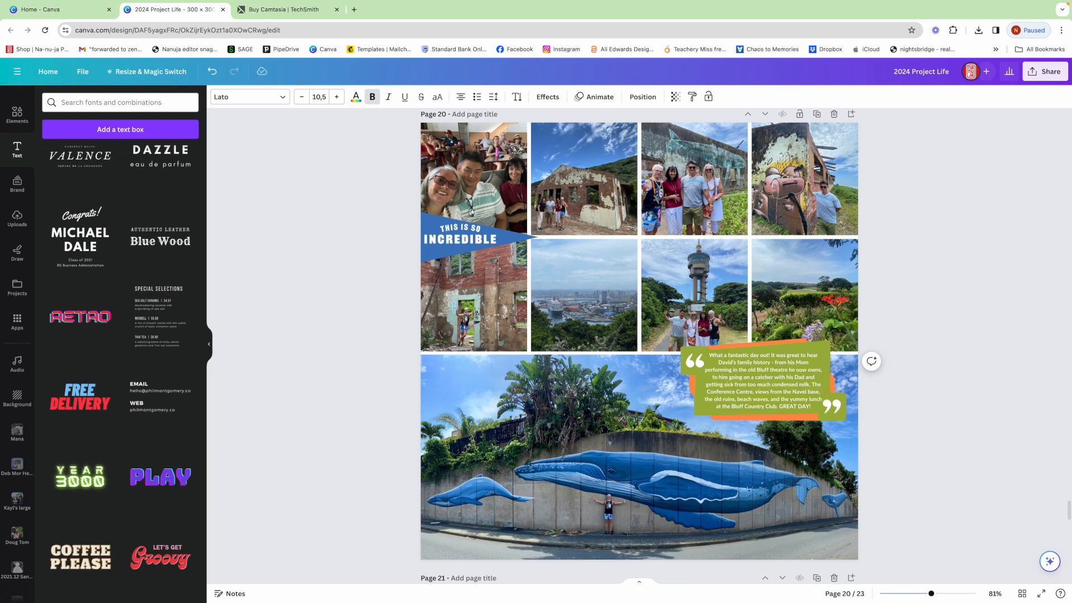